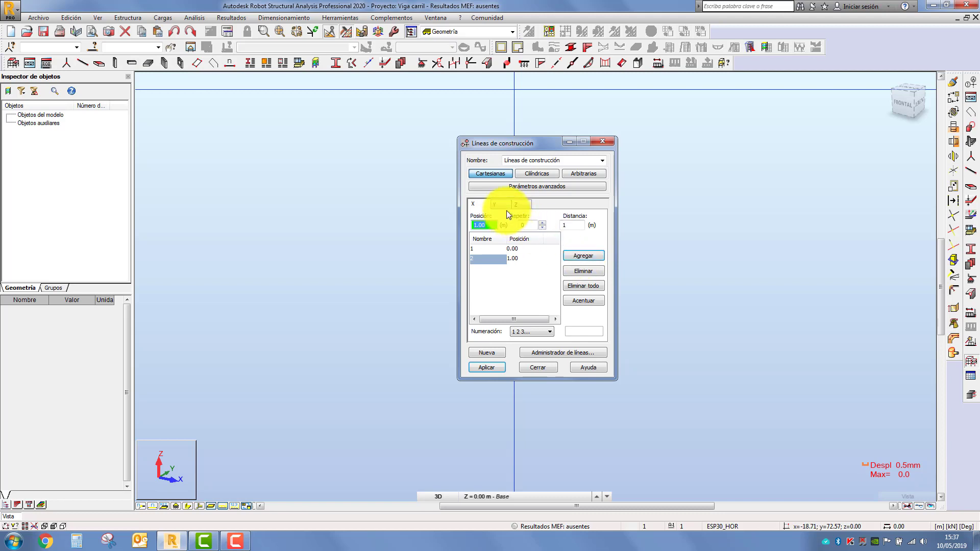
Step: Add Cartesian construction lines along the Y axis at positions 0, 5, 10 and 15 m
left_click(499, 204)
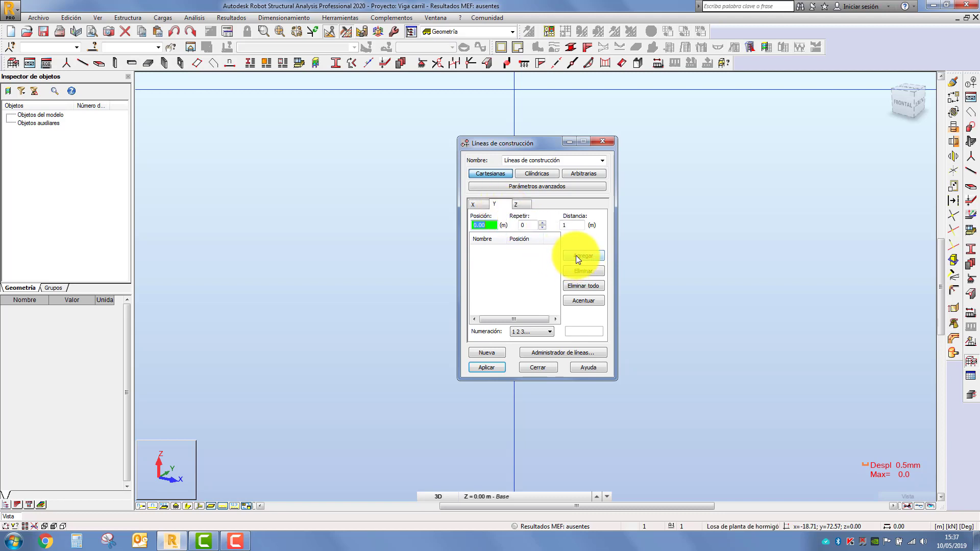
left_click(576, 255)
type("5")
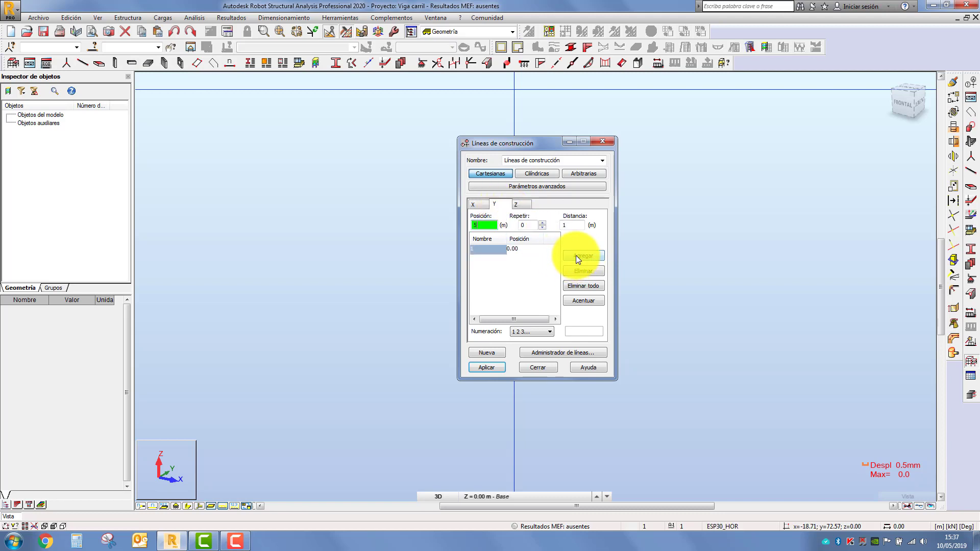
left_click(576, 255)
type("10")
left_click(576, 255)
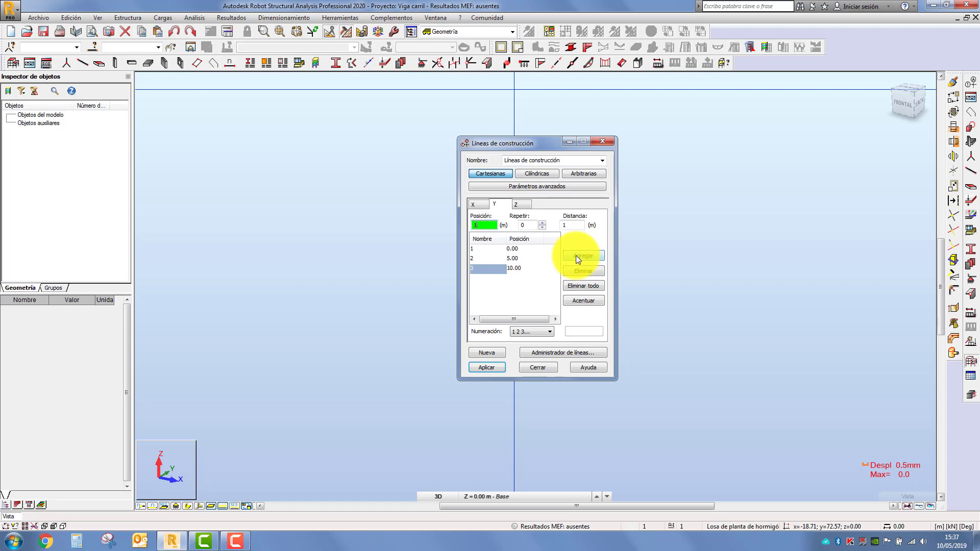
type("15")
left_click(576, 256)
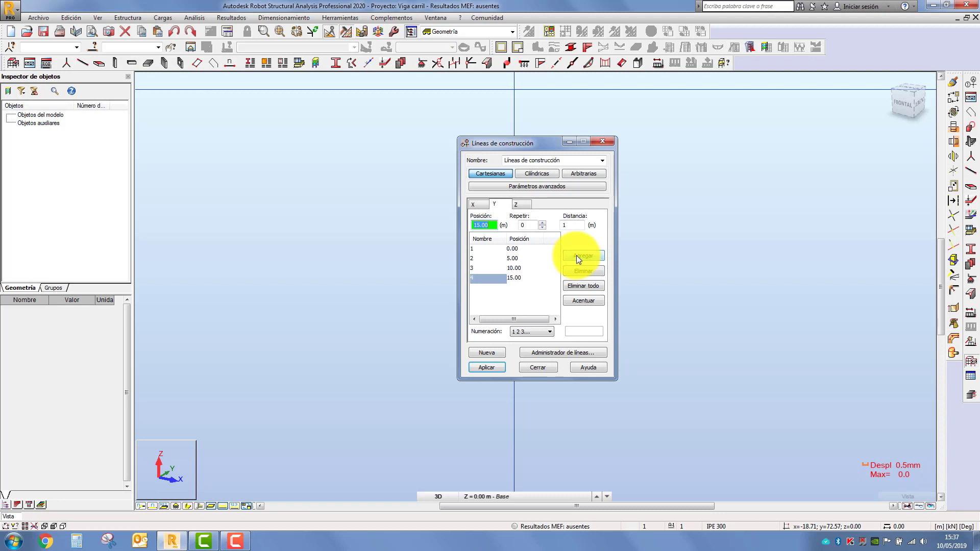
Step: Add Y-axis construction lines at 20, 25 and 30 m, apply the grid and close its definition
type("20")
left_click(576, 255)
type("25")
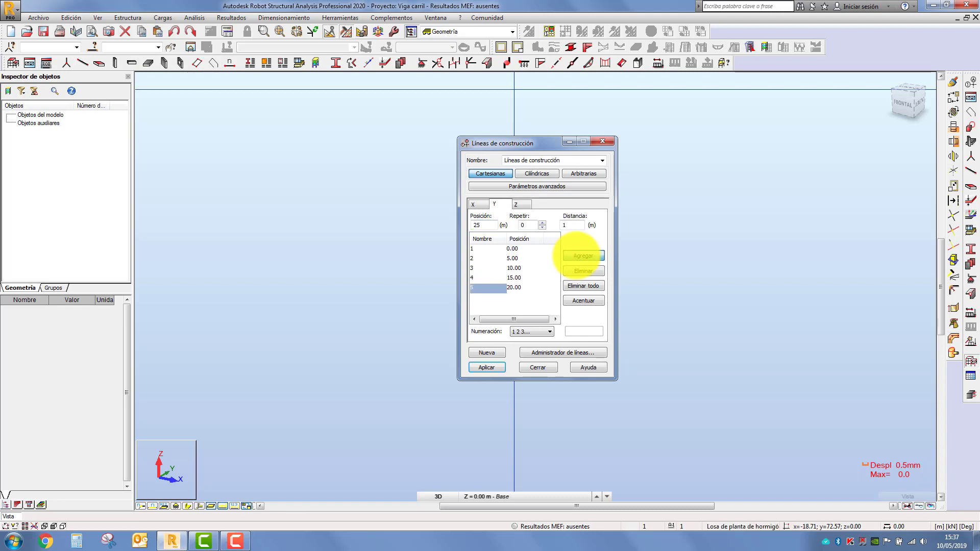
left_click(577, 256)
type("30")
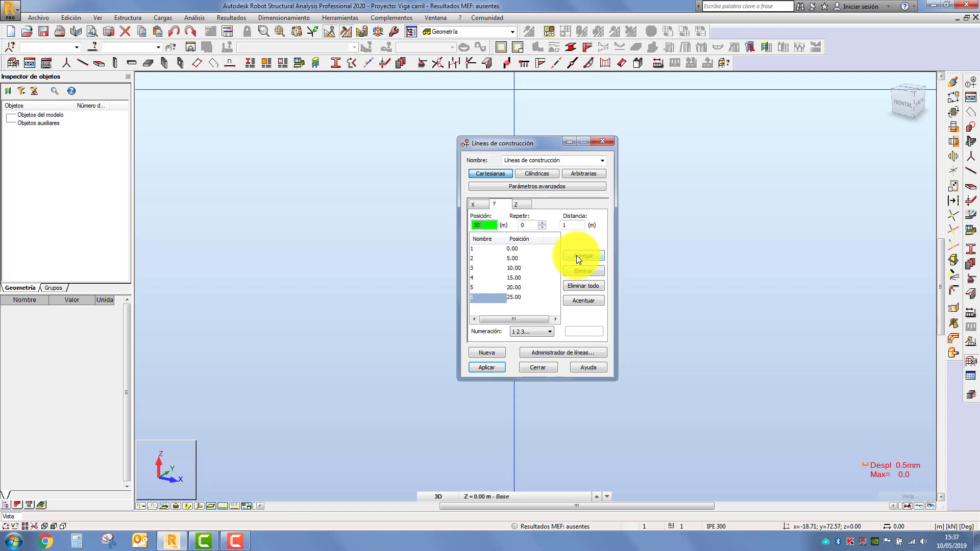
left_click(577, 255)
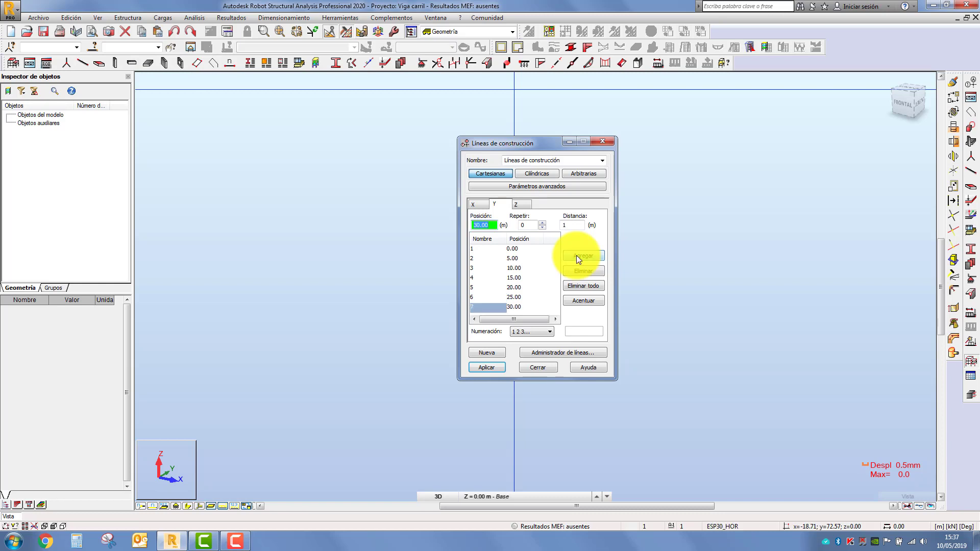
left_click(489, 367)
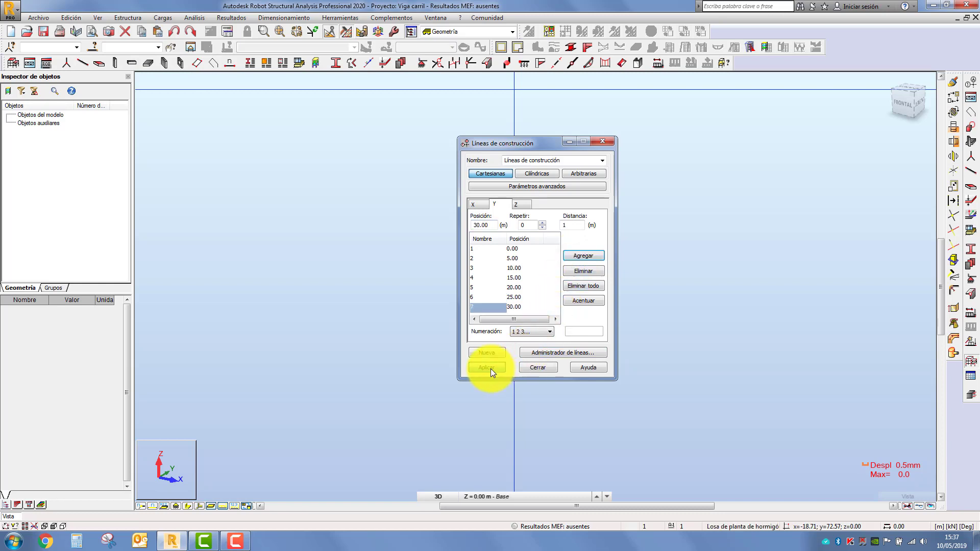
left_click(536, 368)
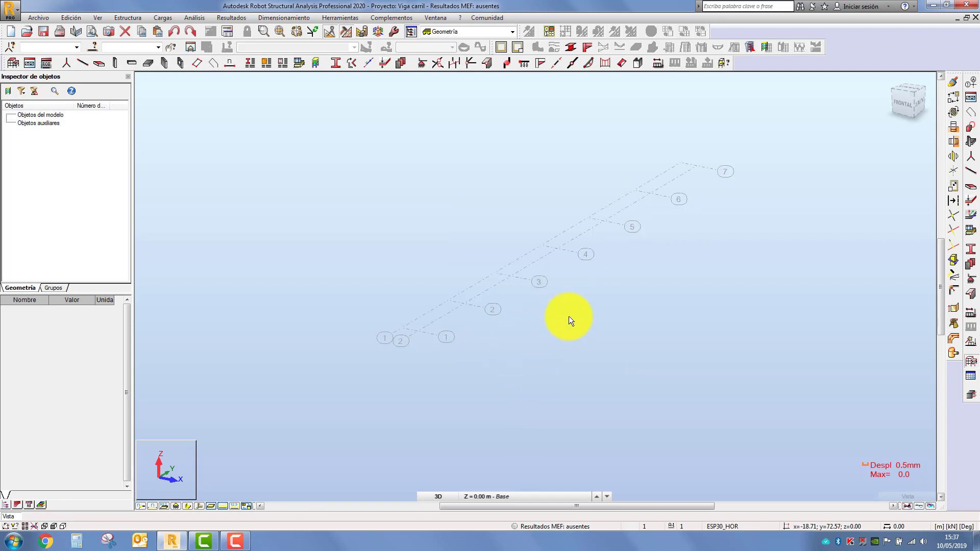
Step: Remove all existing profiles from the list of bar sections
middle_click_drag(593, 320, 560, 291, "shift")
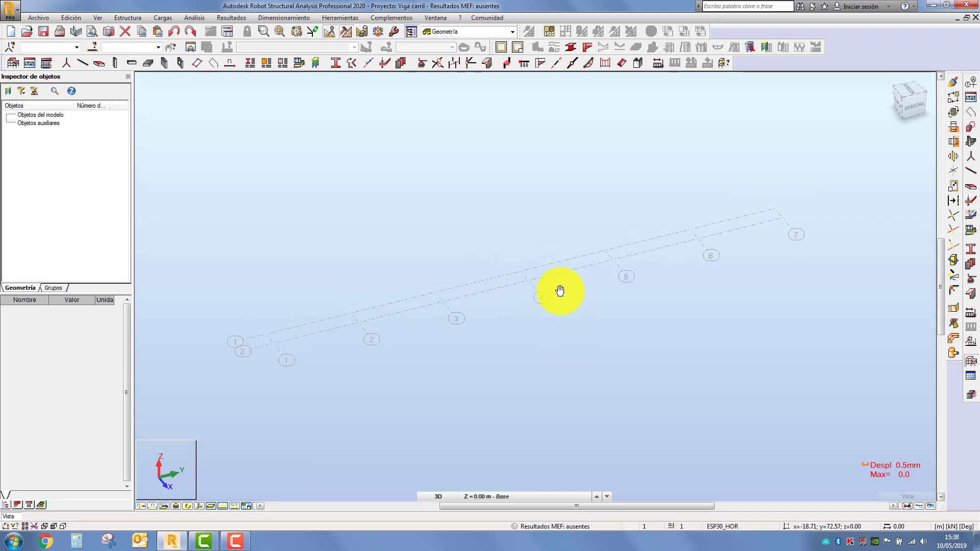
left_click(970, 247)
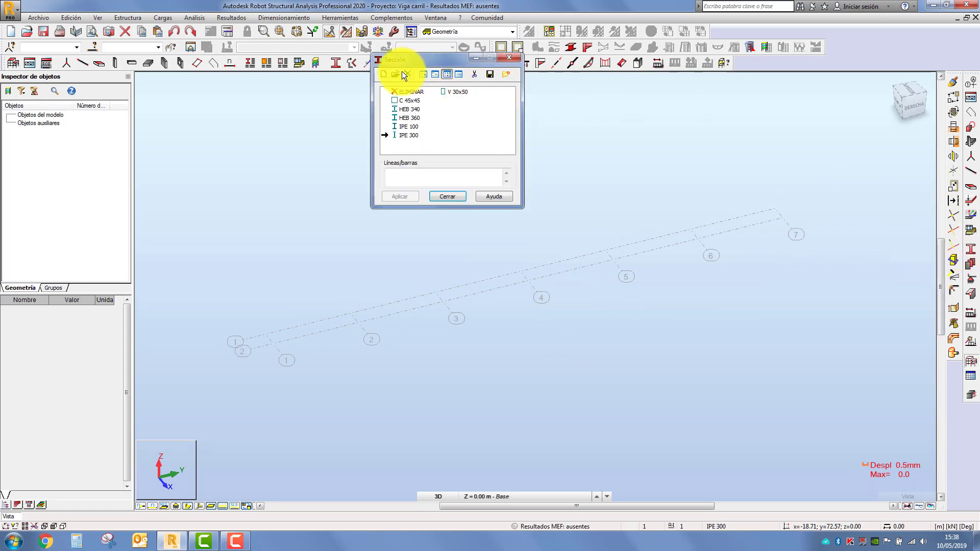
left_click(471, 72)
left_click(494, 156)
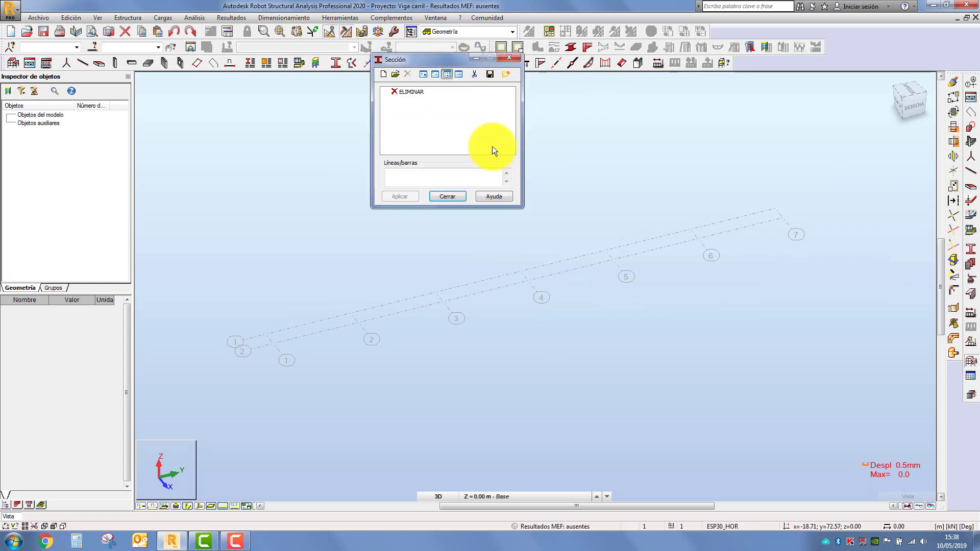
Step: Create a standard S 275 steel I-section, HEB 360, from the Europe database's HEB group
left_click(382, 73)
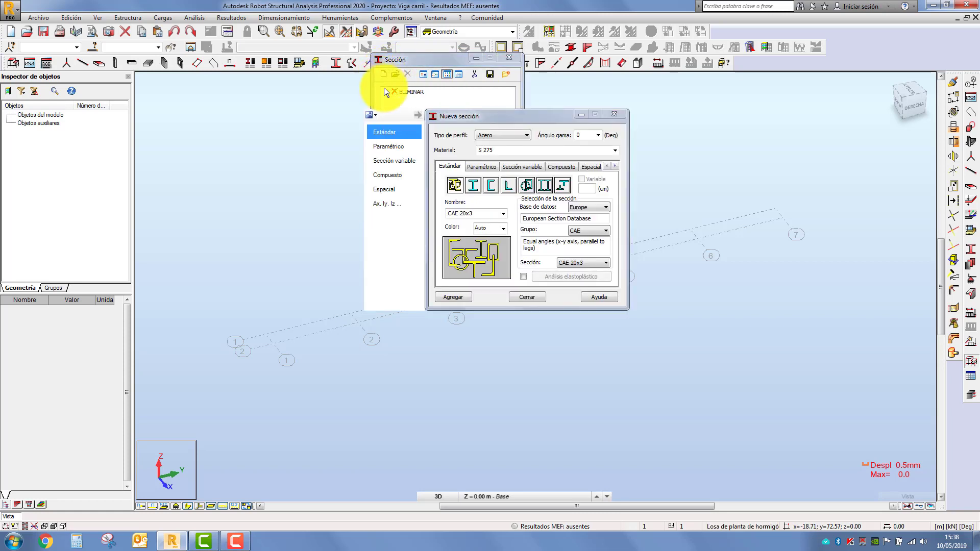
left_click(473, 185)
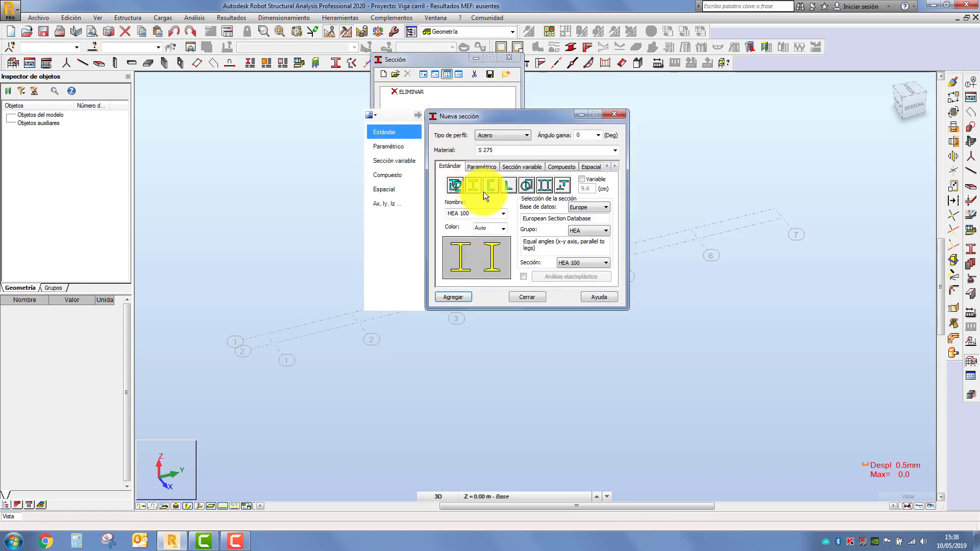
left_click(582, 231)
left_click(583, 256)
left_click(579, 264)
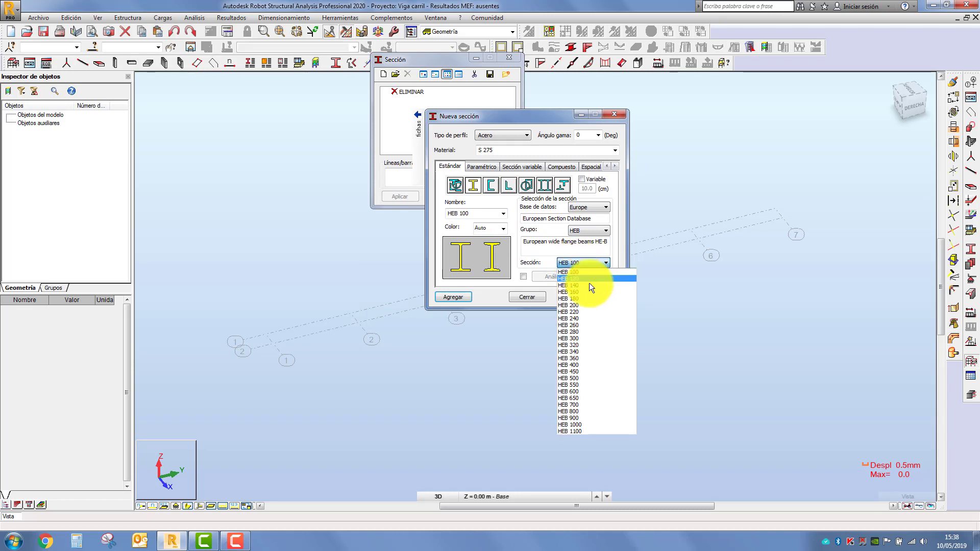
left_click(580, 358)
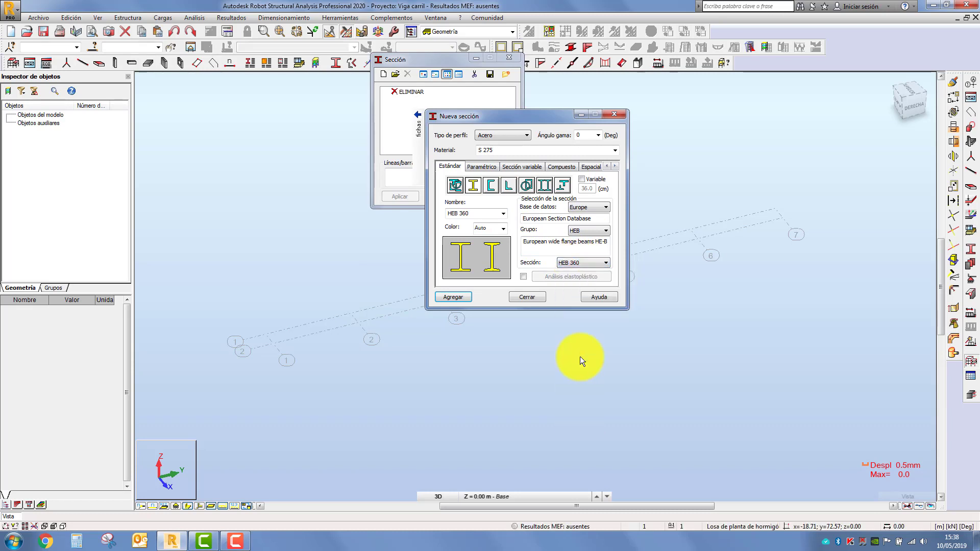
left_click(452, 299)
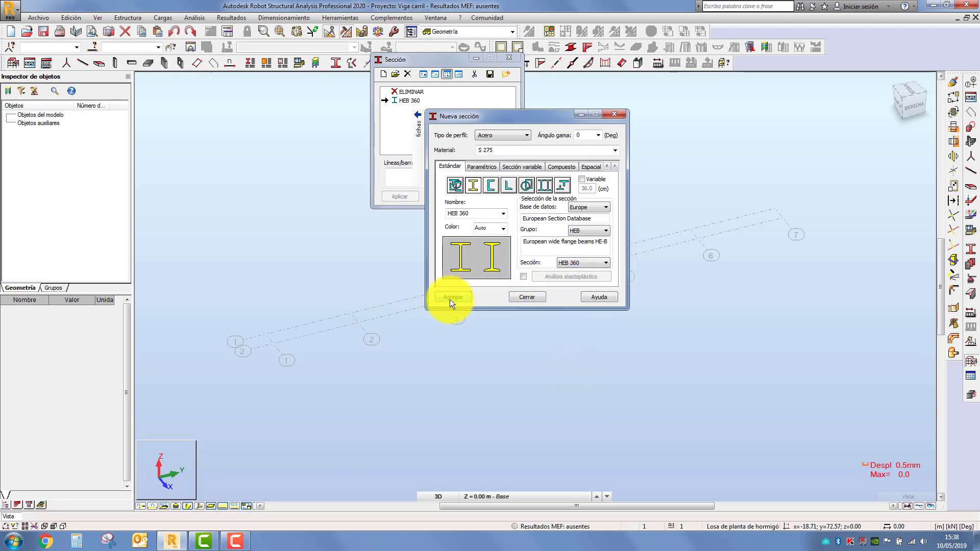
left_click(525, 297)
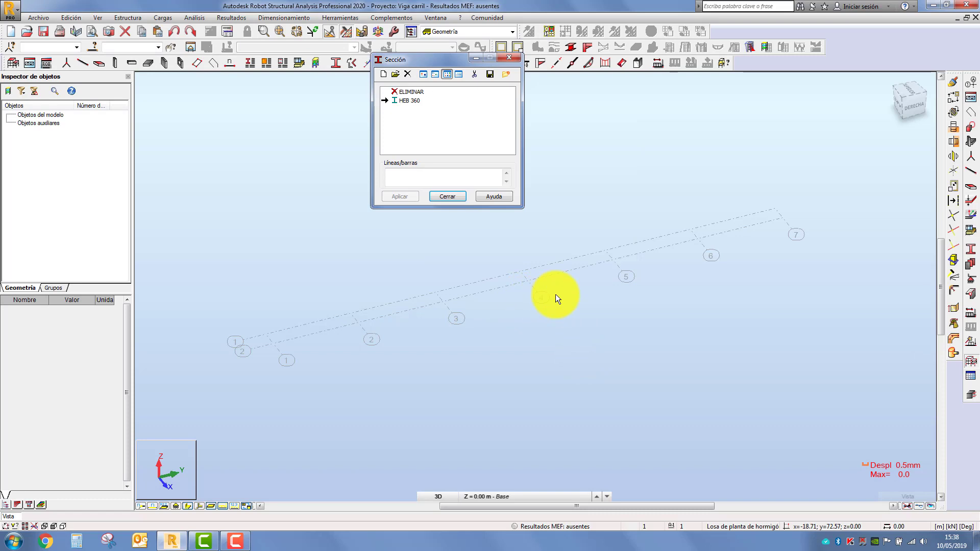
Step: Check the material assigned to the HEB 360 section
left_click(969, 263)
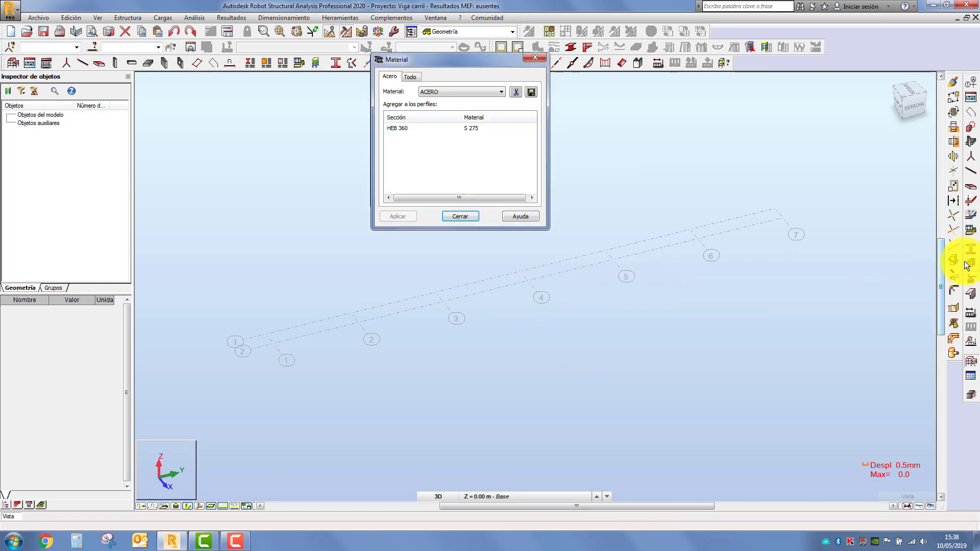
left_click(394, 127)
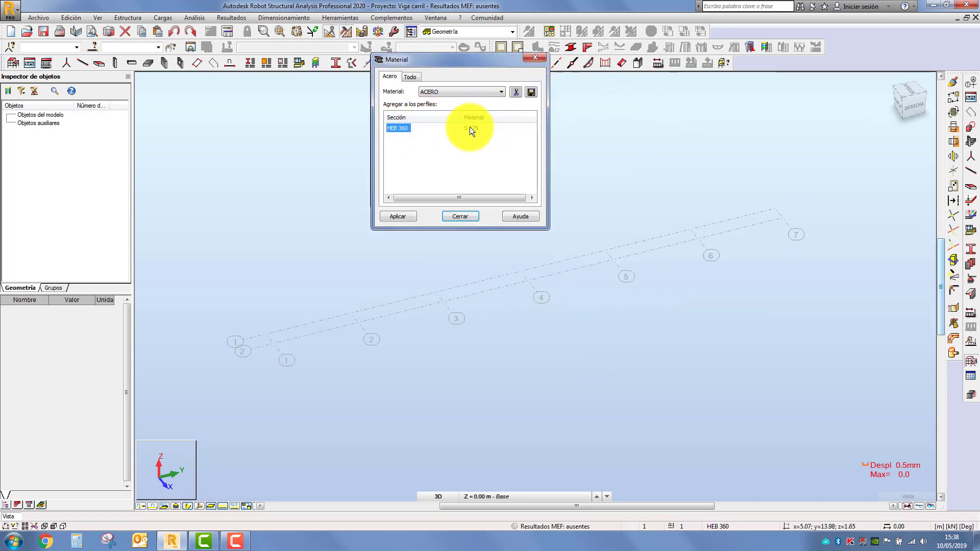
left_click(458, 216)
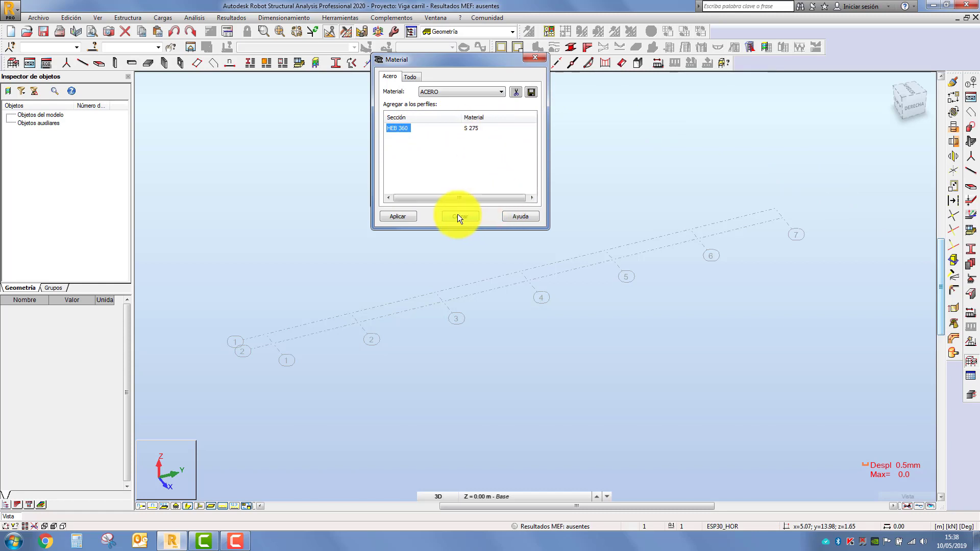
Step: Set up bar drawing with bar type Viga and the Arrastrar option enabled for chained bars
left_click_drag(446, 61, 760, 89)
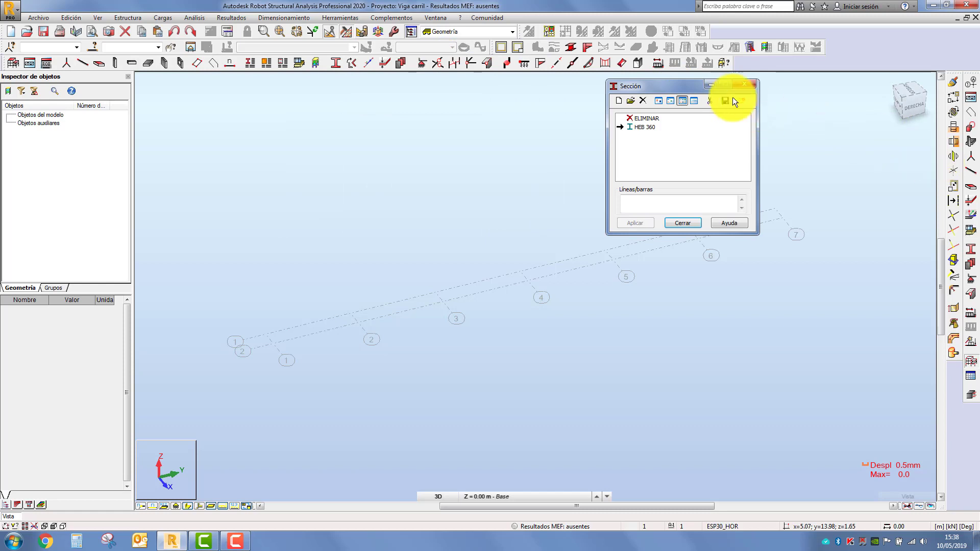
left_click_drag(650, 84, 310, 99)
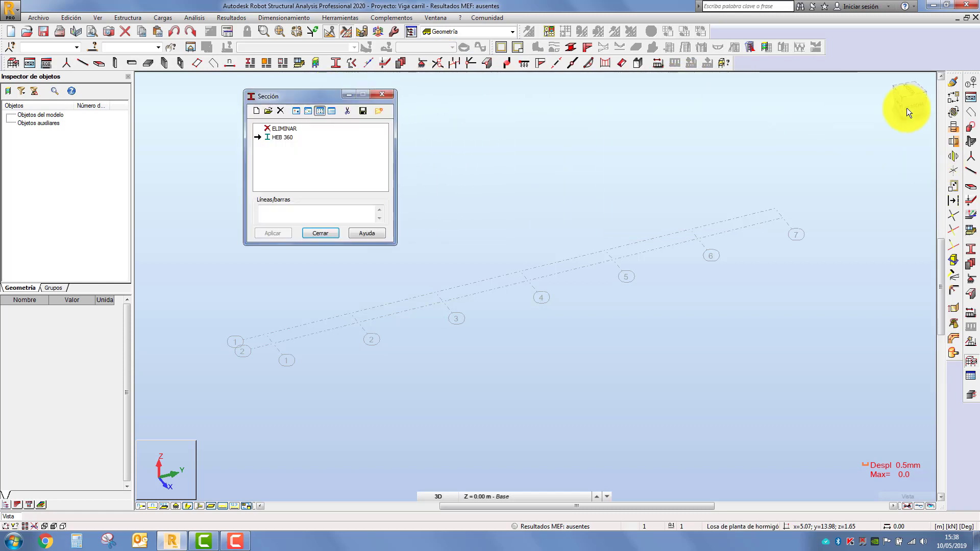
left_click(974, 170)
left_click(443, 115)
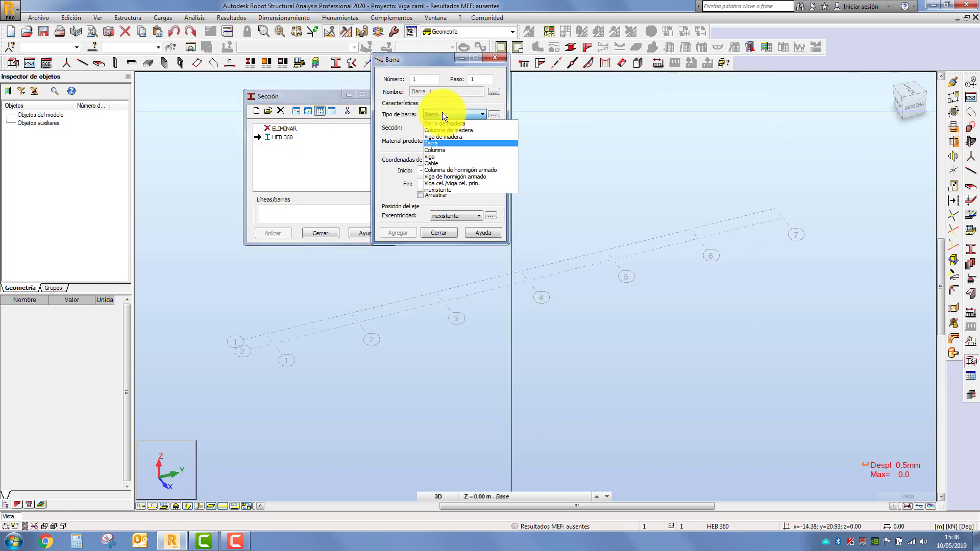
left_click(433, 157)
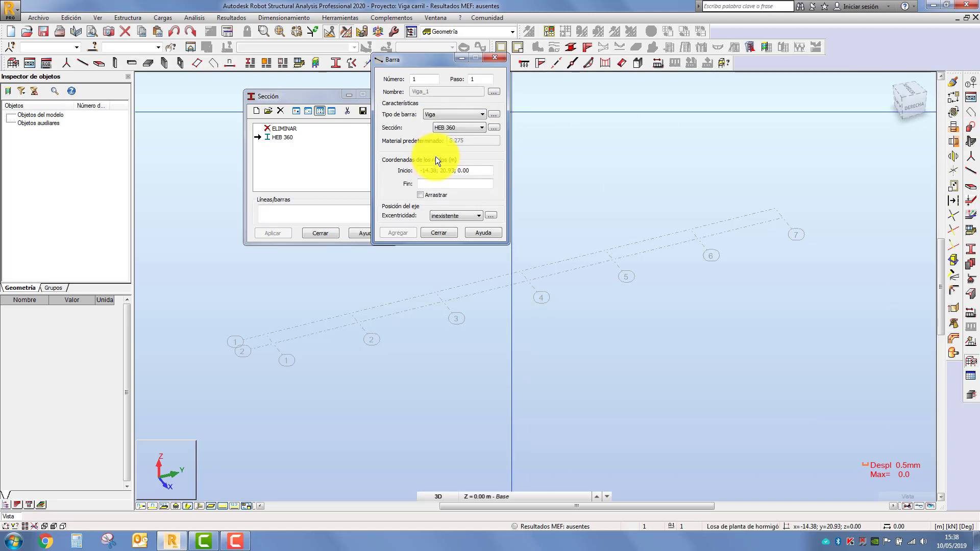
left_click(420, 194)
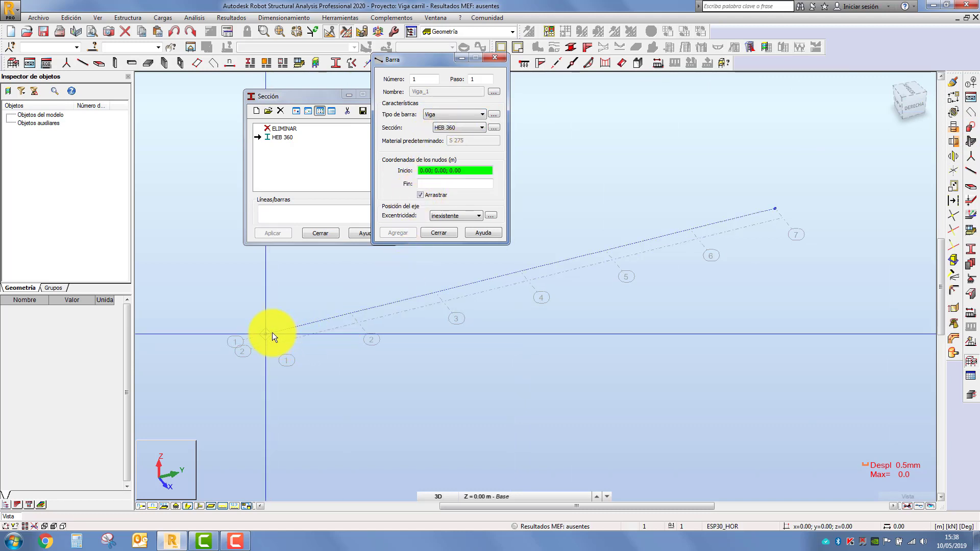
Step: Draw six consecutive 5 m HEB 360 beams along X axis line 1, from Y = 0 to Y = 30 m
left_click(272, 333)
left_click(348, 317)
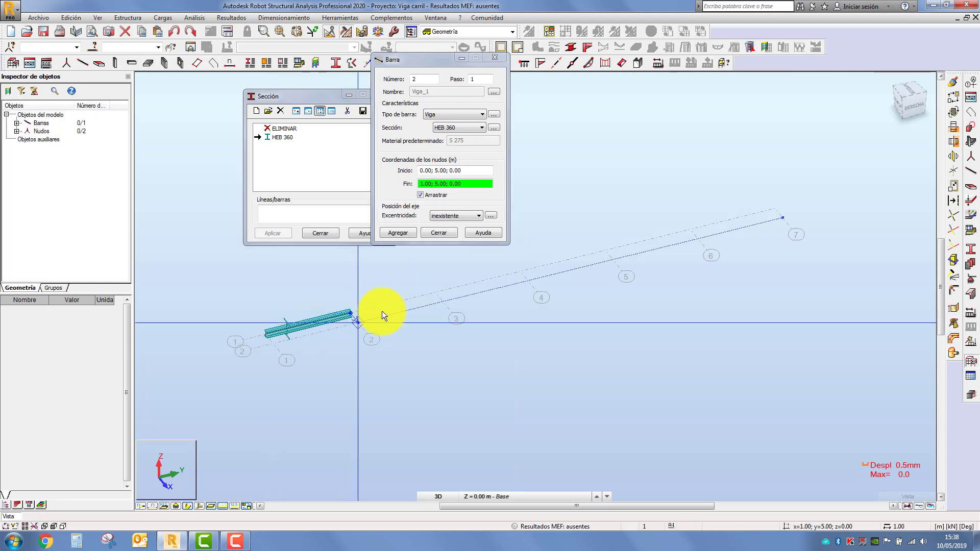
left_click(435, 291)
left_click(519, 270)
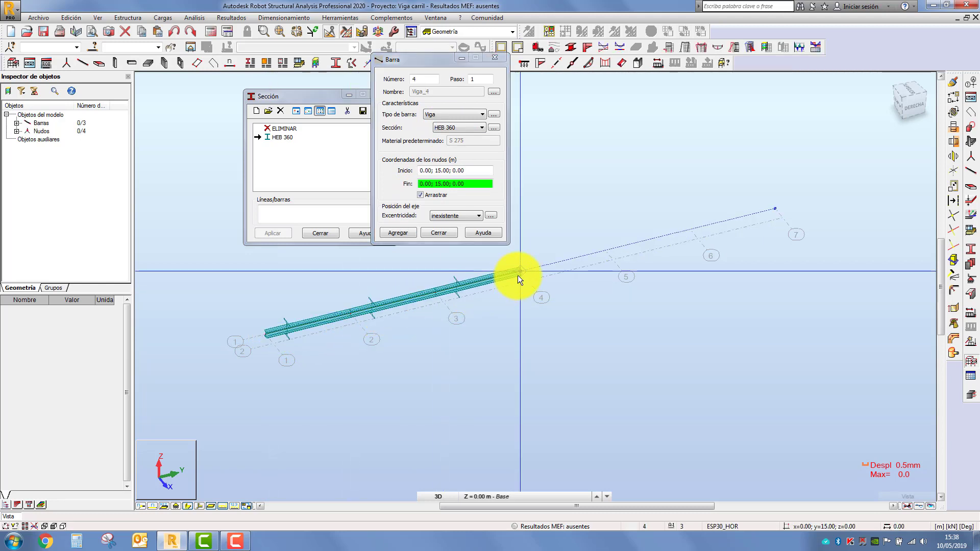
left_click(607, 252)
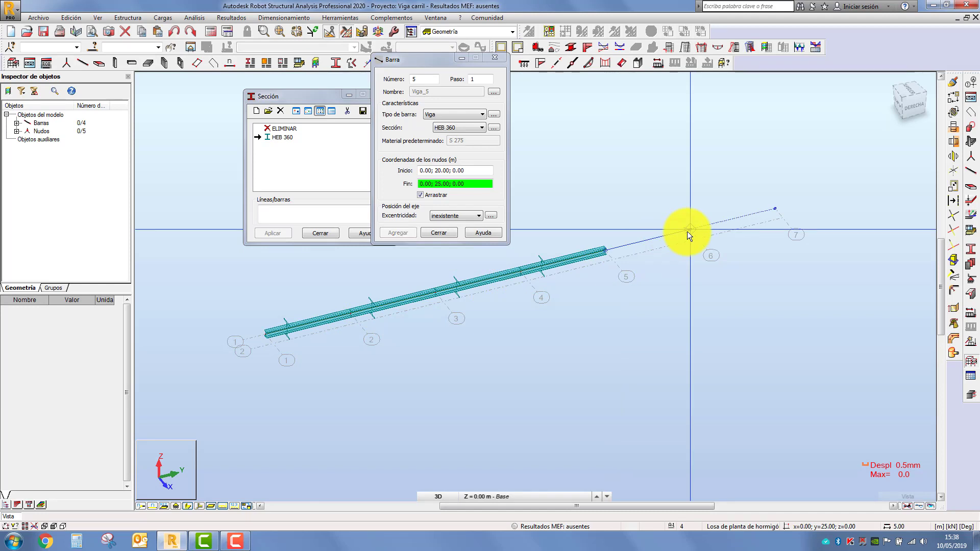
left_click(687, 231)
left_click(775, 209)
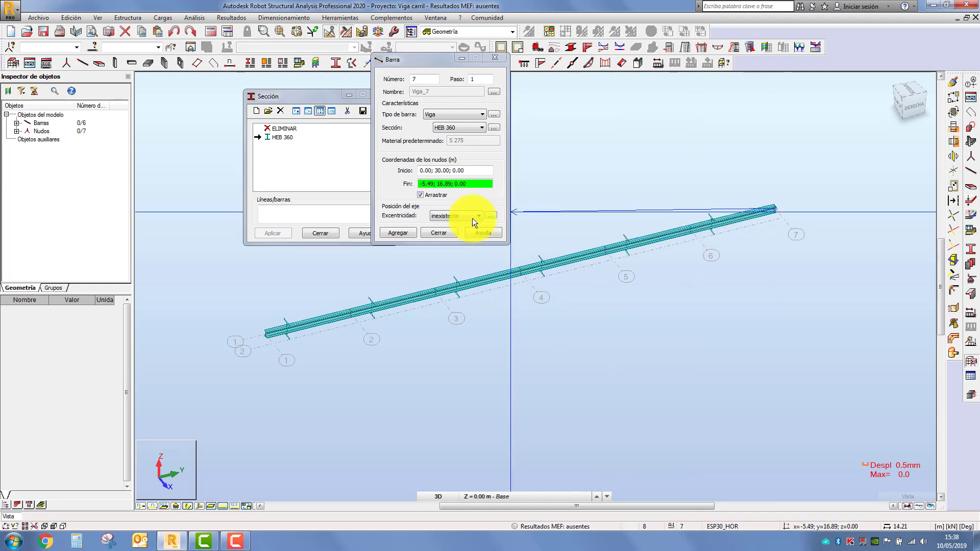
left_click(439, 232)
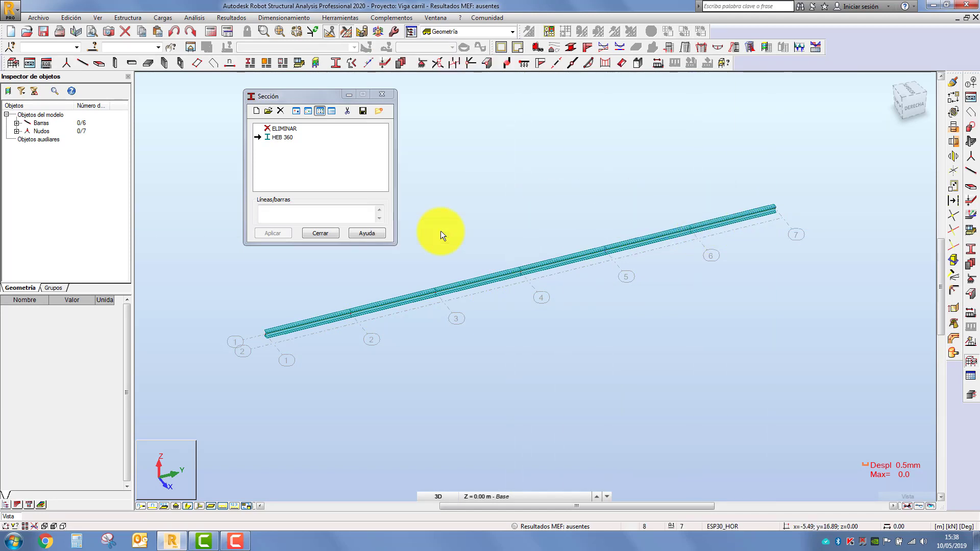
Step: Hide the beams' section shapes in the 3D view and close the section list
left_click(187, 504)
left_click(327, 234)
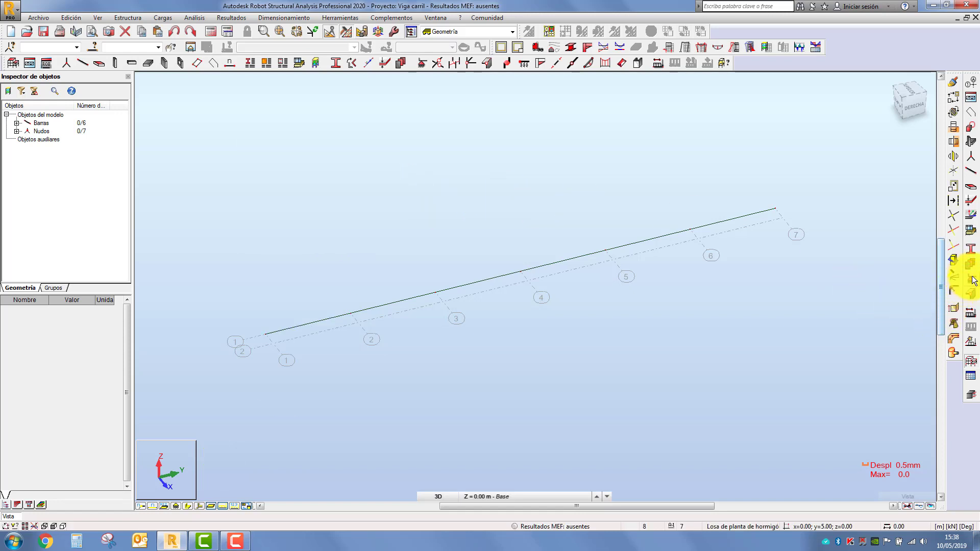
Step: Remove all existing nodal support definitions from the support list
left_click(953, 259)
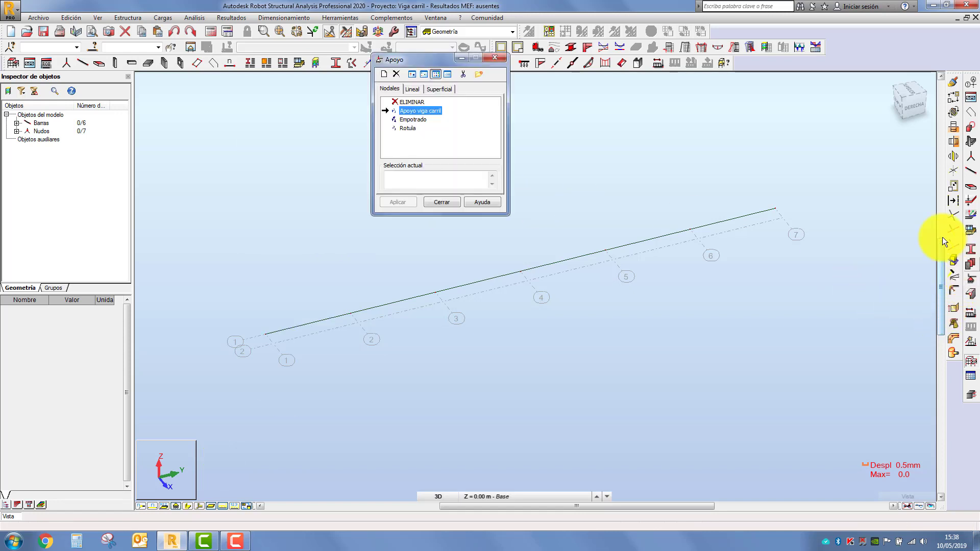
left_click(457, 75)
left_click(482, 158)
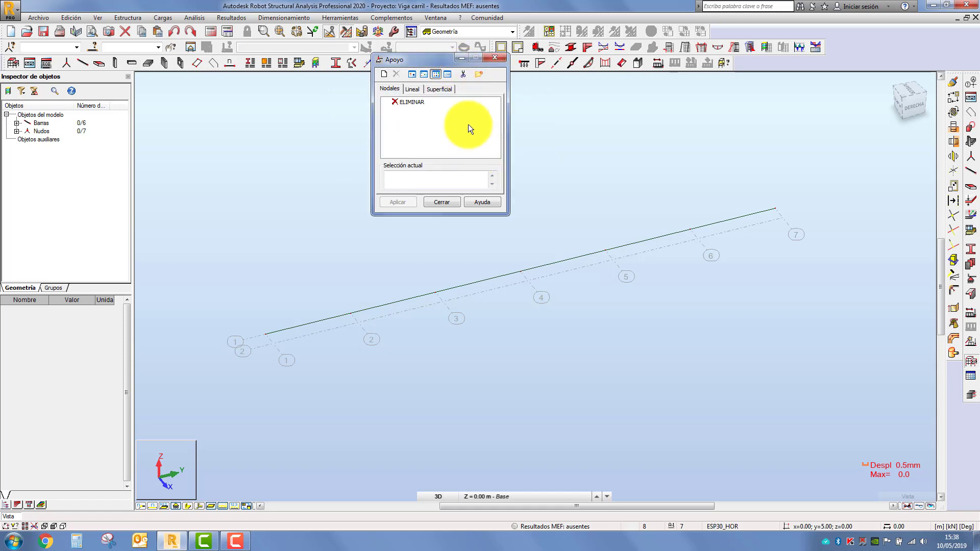
Step: Define a rigid nodal support named Viga carril with UX, UY, UZ and RY blocked and RX and RZ free
left_click(385, 74)
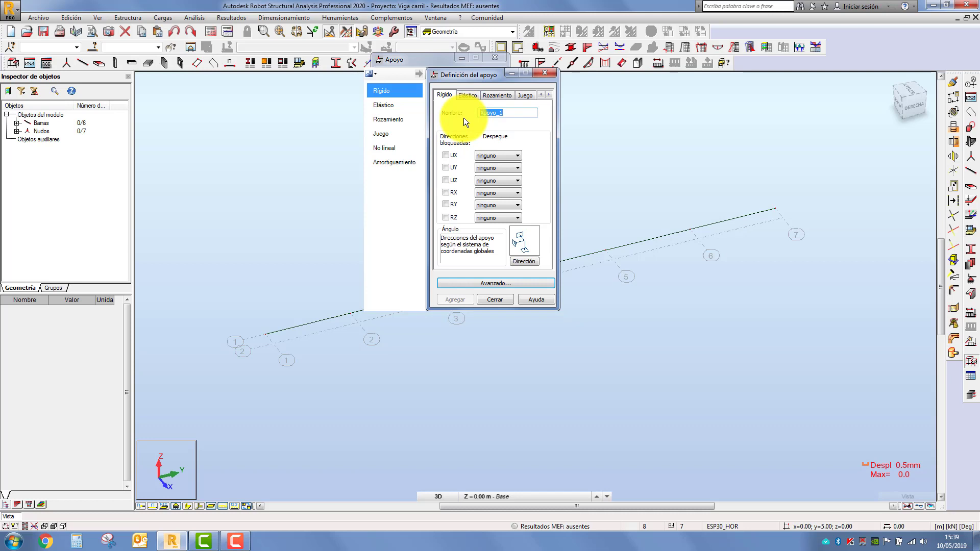
type("Viega carril")
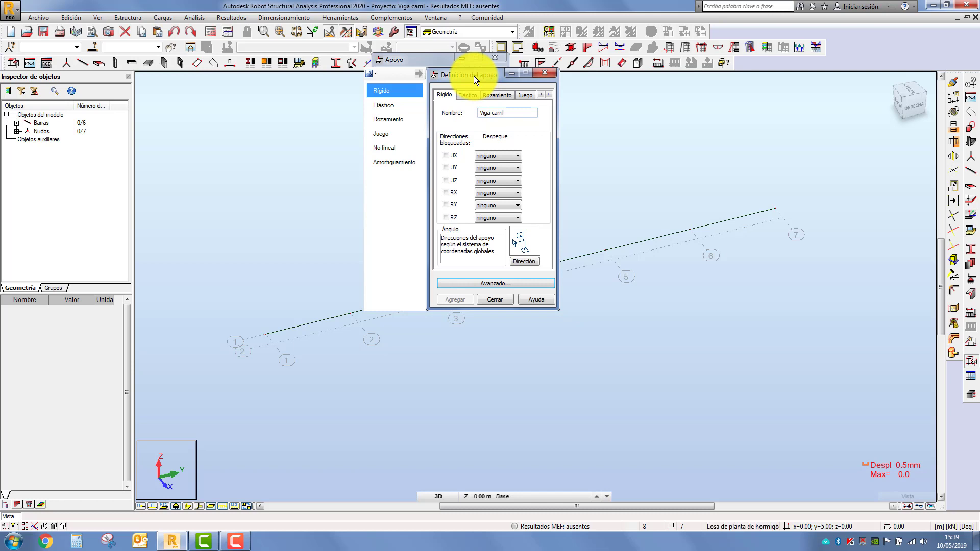
left_click(445, 154)
left_click(446, 167)
left_click(446, 180)
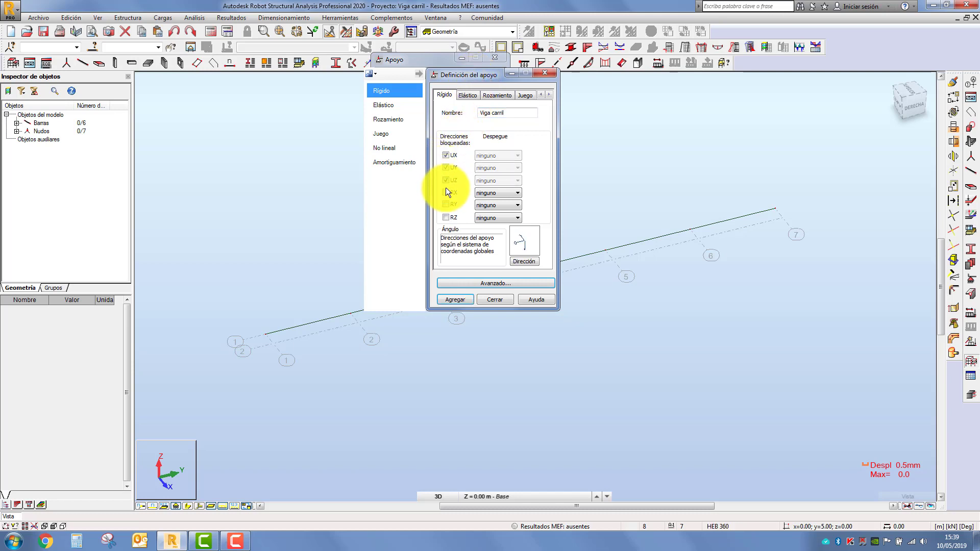
left_click(445, 192)
left_click(445, 204)
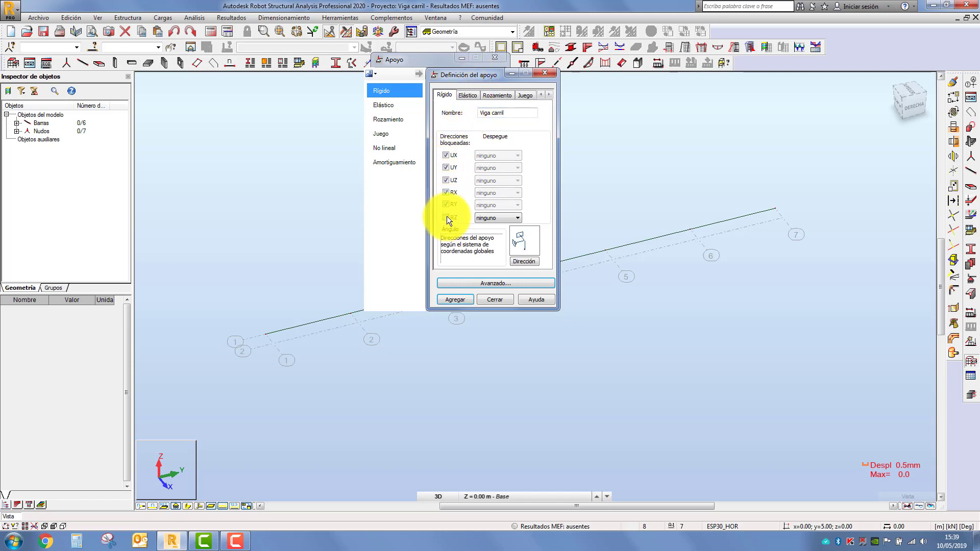
left_click(446, 217)
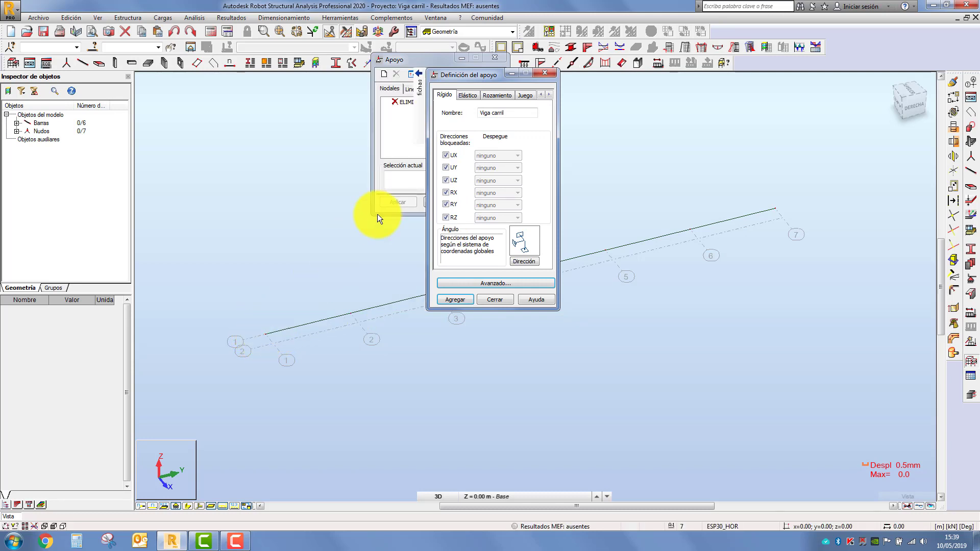
left_click(446, 192)
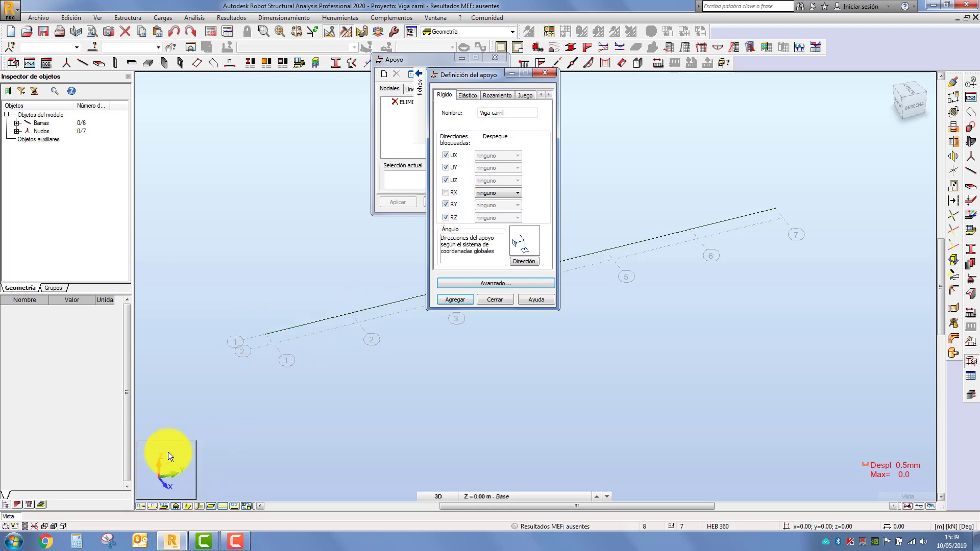
left_click(446, 217)
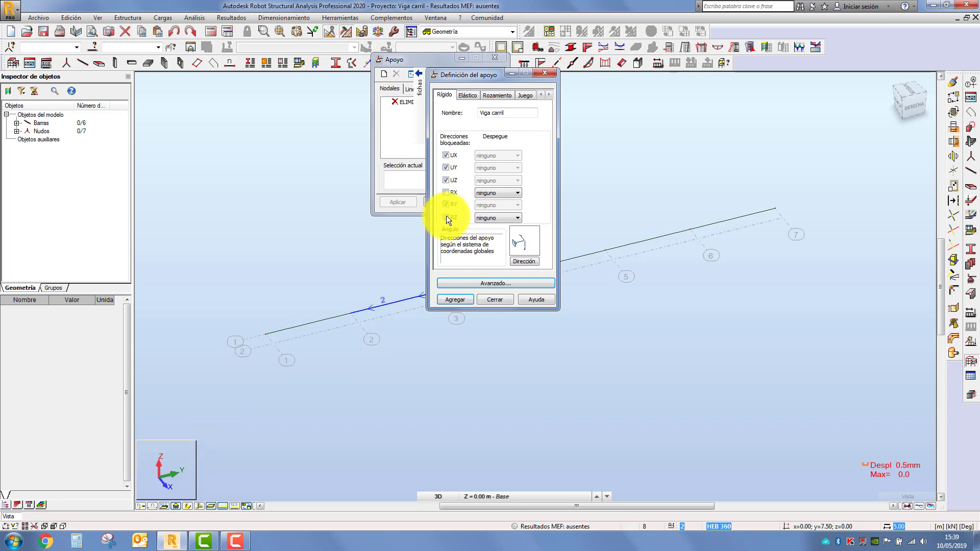
left_click(459, 299)
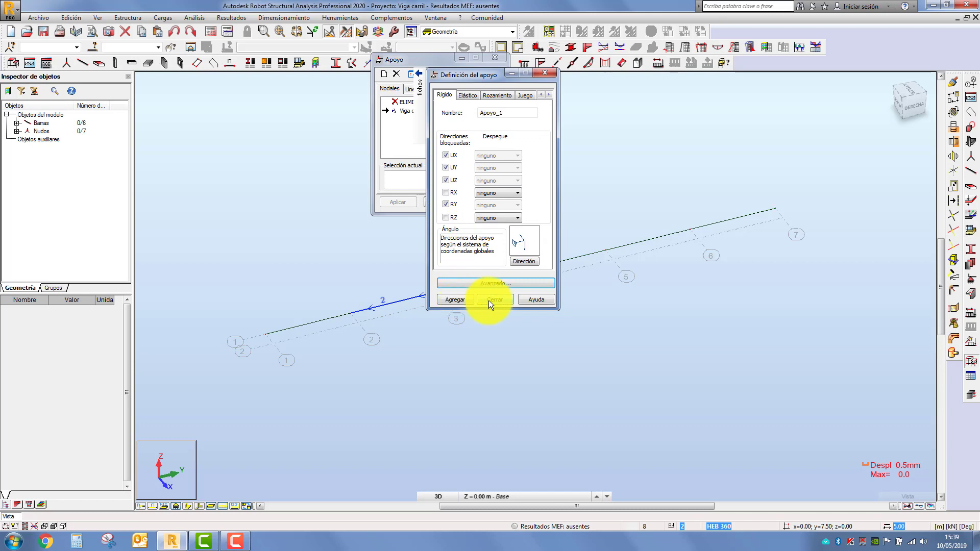
left_click(497, 299)
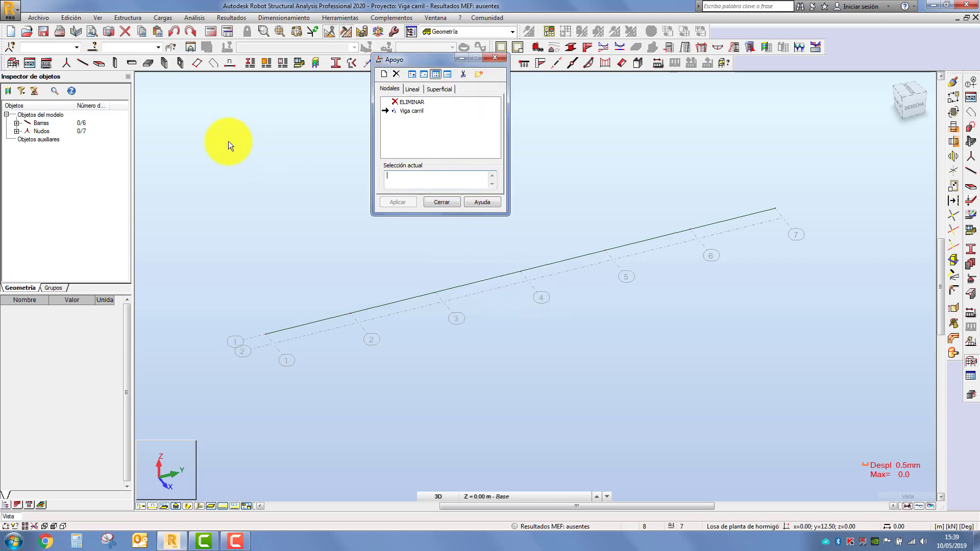
Step: Apply the Viga carril support to all seven nodes of the beam line and clear the selection
left_click_drag(197, 120, 822, 401)
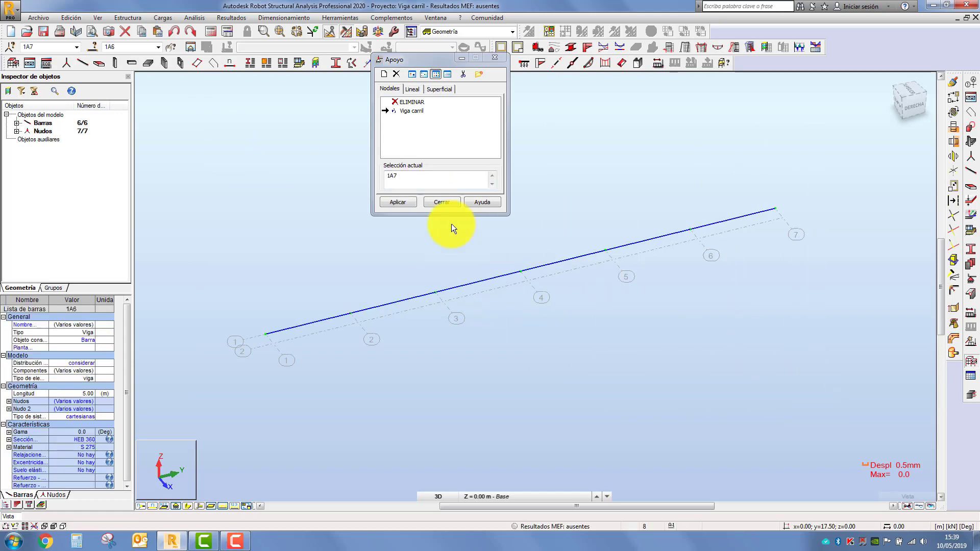
left_click(397, 201)
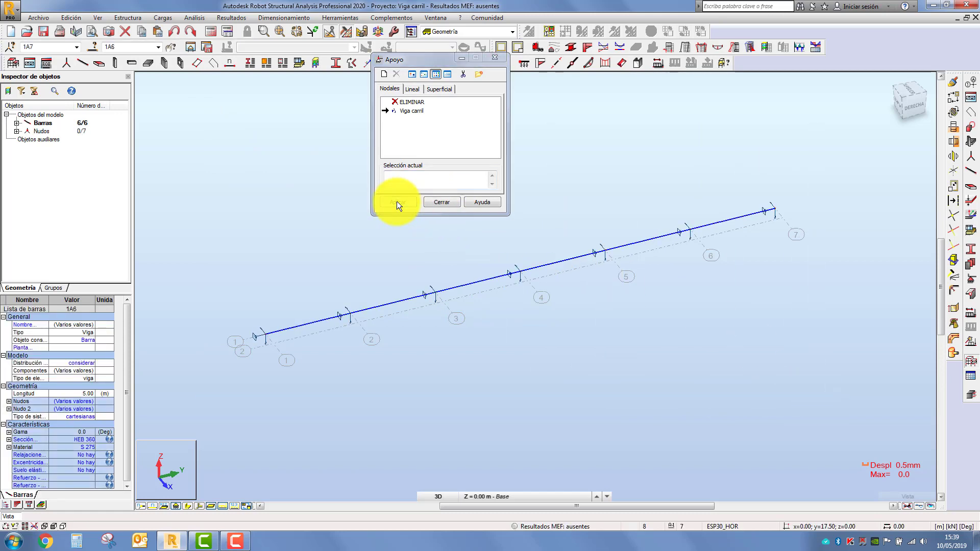
left_click(436, 201)
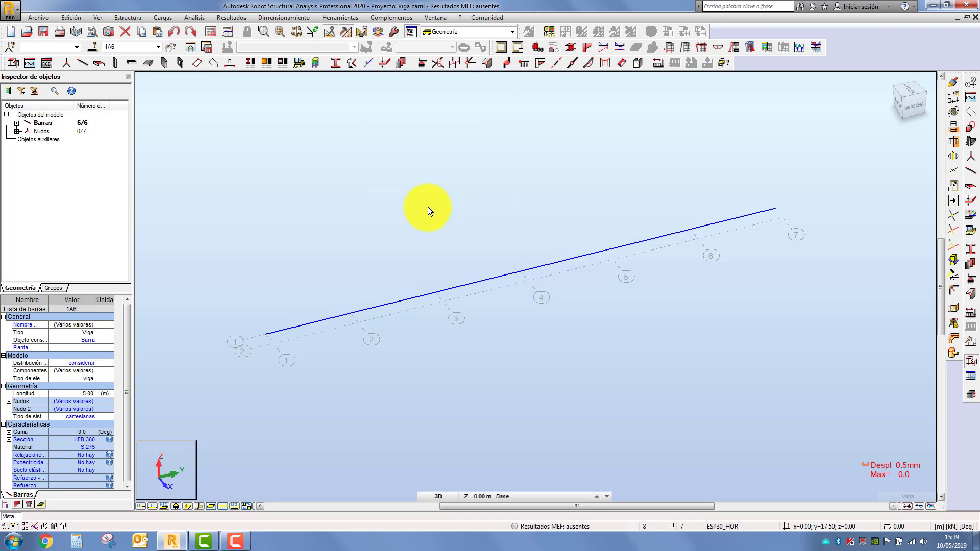
key("Escape")
Step: Show the beams' section shapes in the 3D view
scroll(625, 256, "down", 2)
scroll(624, 256, "up", 3)
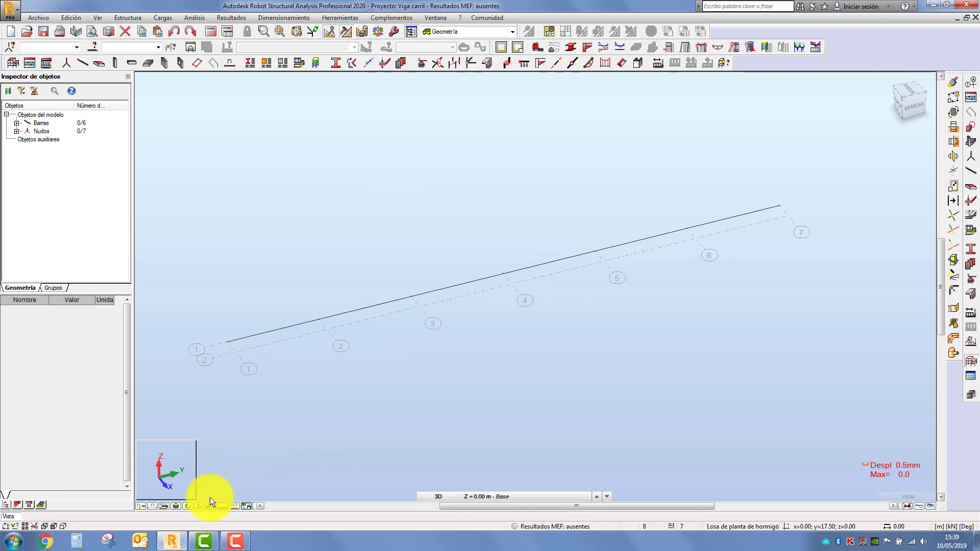
left_click(186, 505)
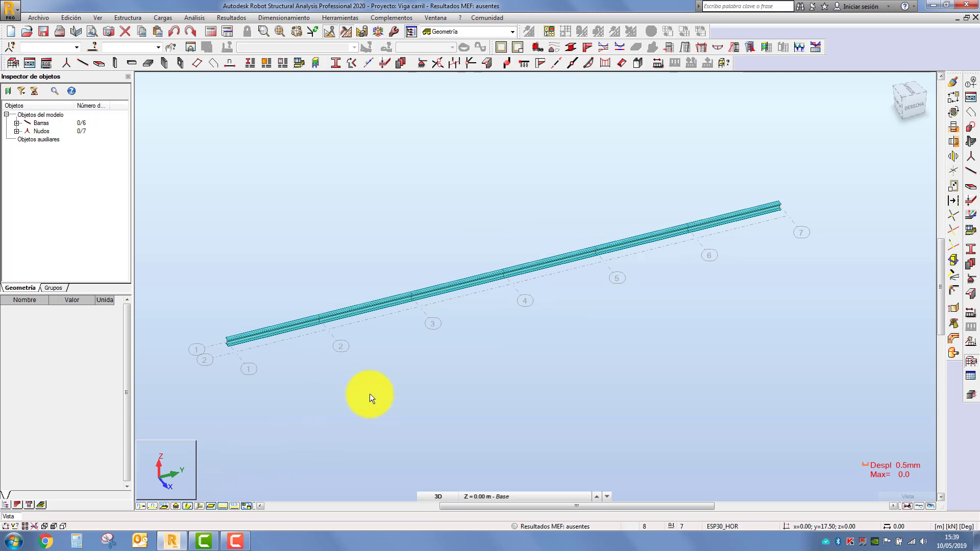
scroll(387, 277, "down", 1)
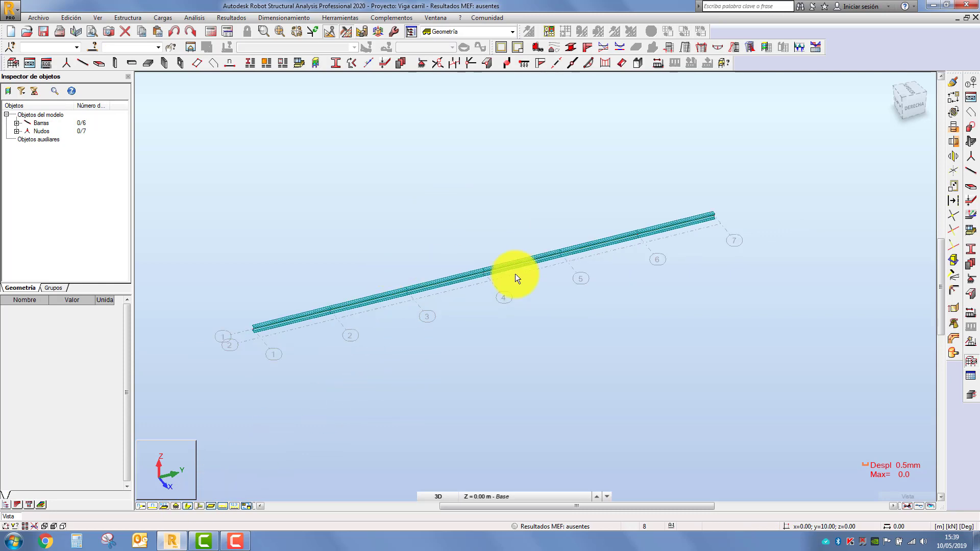
Step: Create a permanent load case named Peso propio
left_click(970, 295)
double_click(453, 115)
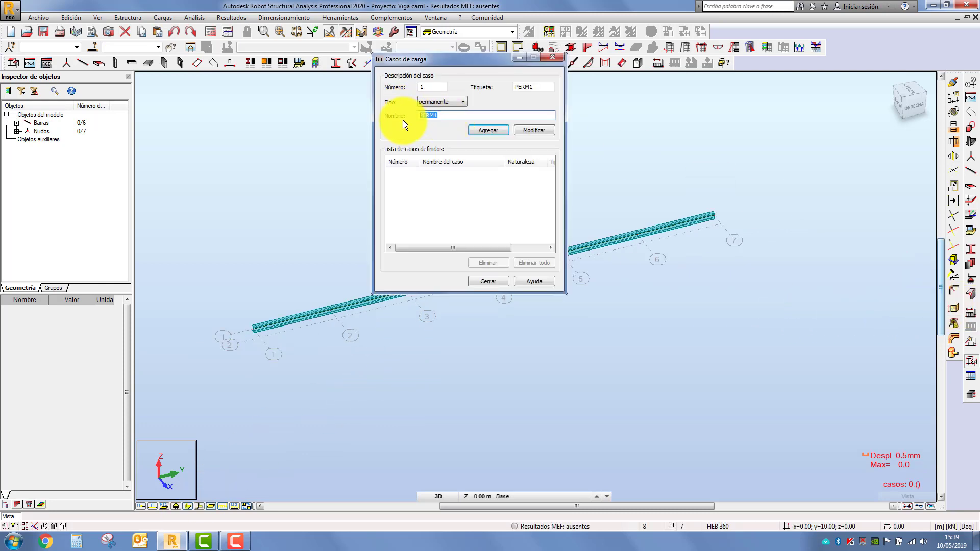
type("Peso")
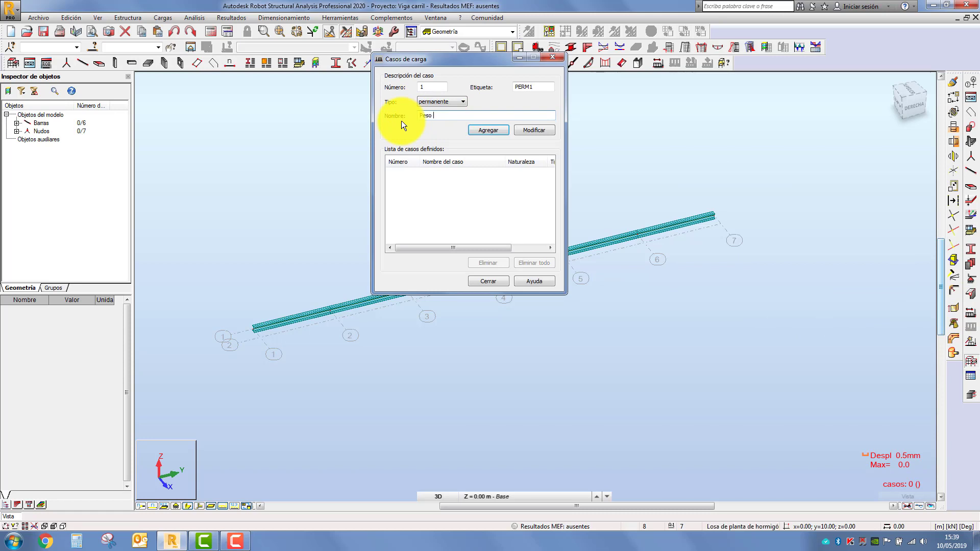
type(" propio")
left_click(483, 127)
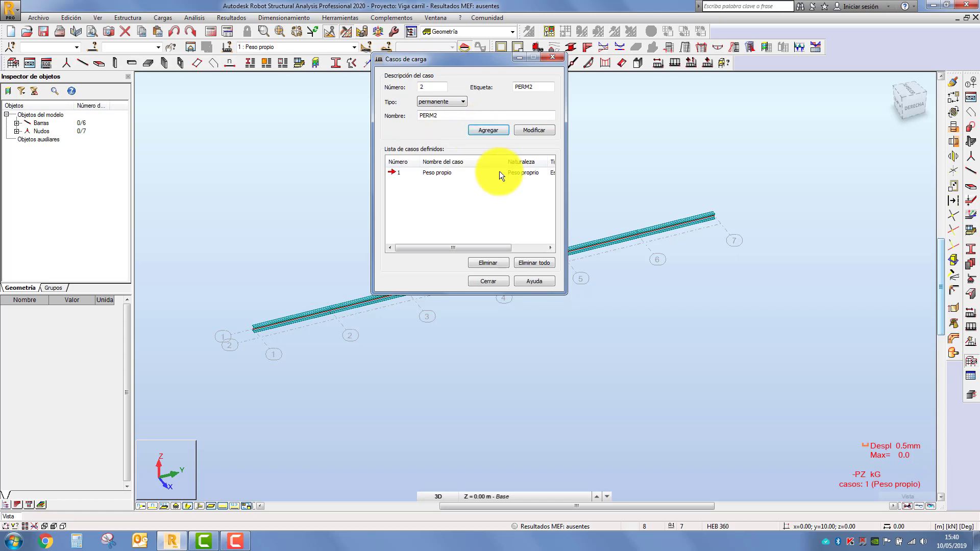
left_click(493, 279)
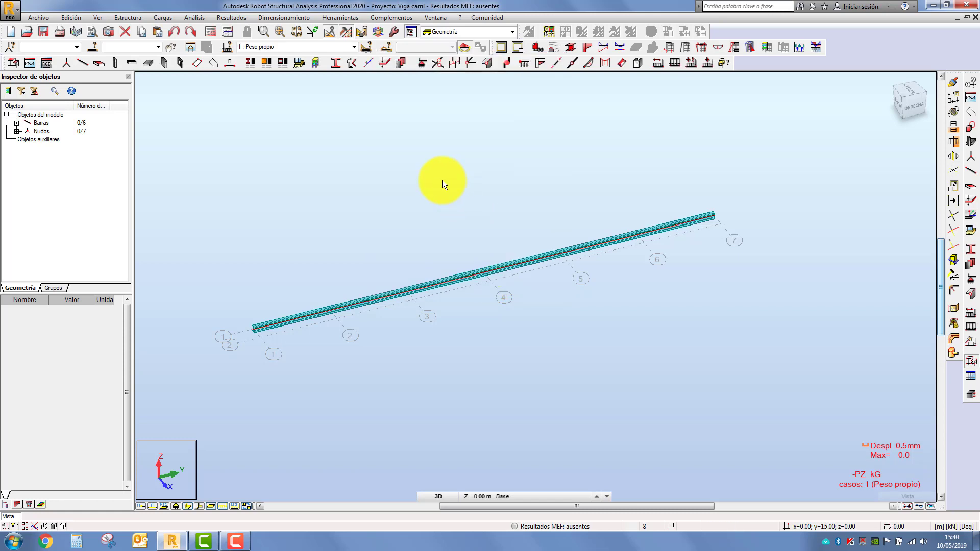
Step: Open the project preferences at the Cargas por carros catalogues
left_click(392, 31)
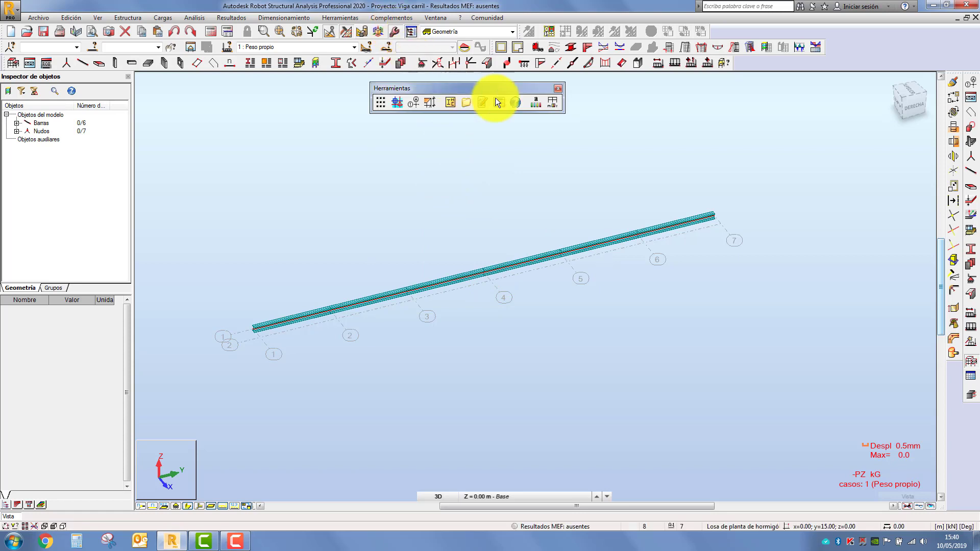
left_click(550, 99)
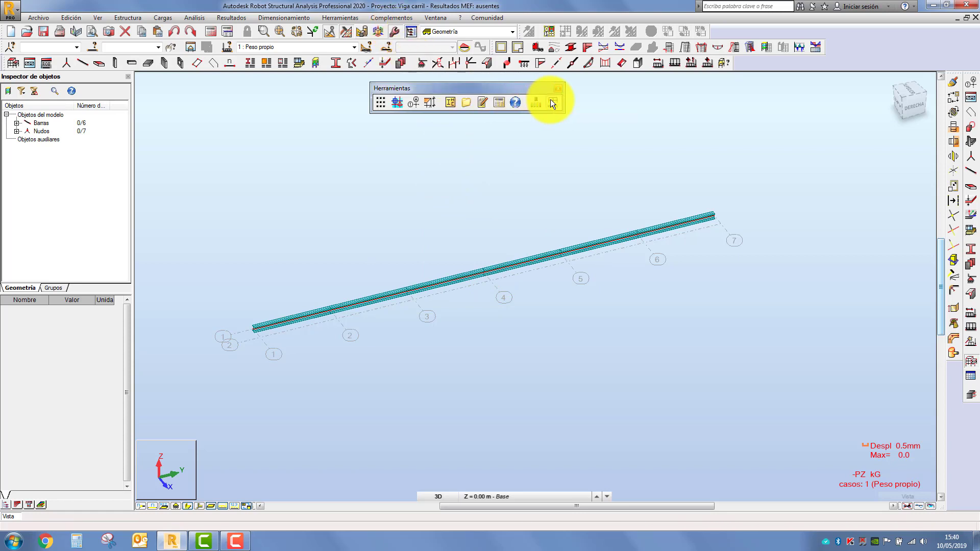
left_click_drag(515, 184, 363, 102)
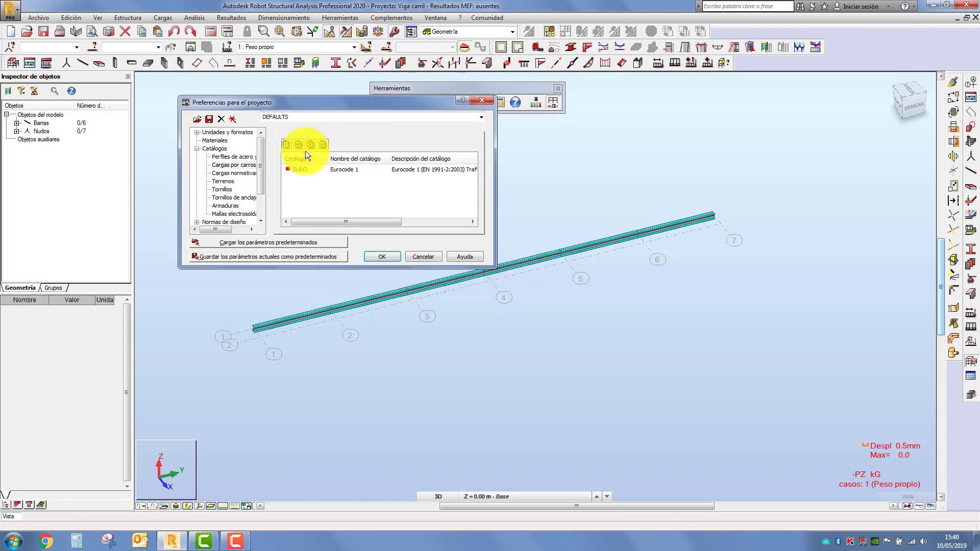
left_click_drag(222, 225, 225, 223)
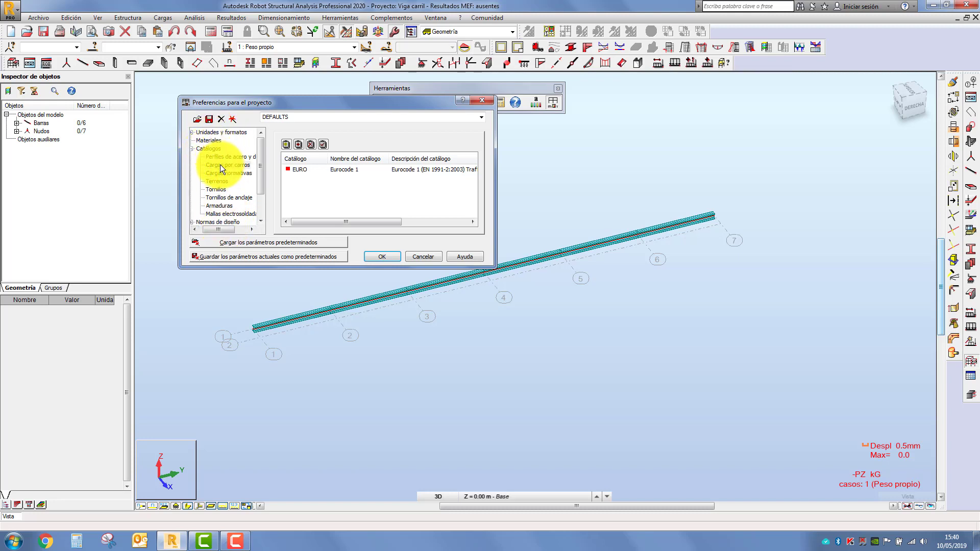
Step: Create a moving load catalogue Carro, named Carro ejemplo, described as Puente grúa, with force unit kN, and accept the project preferences
left_click(286, 144)
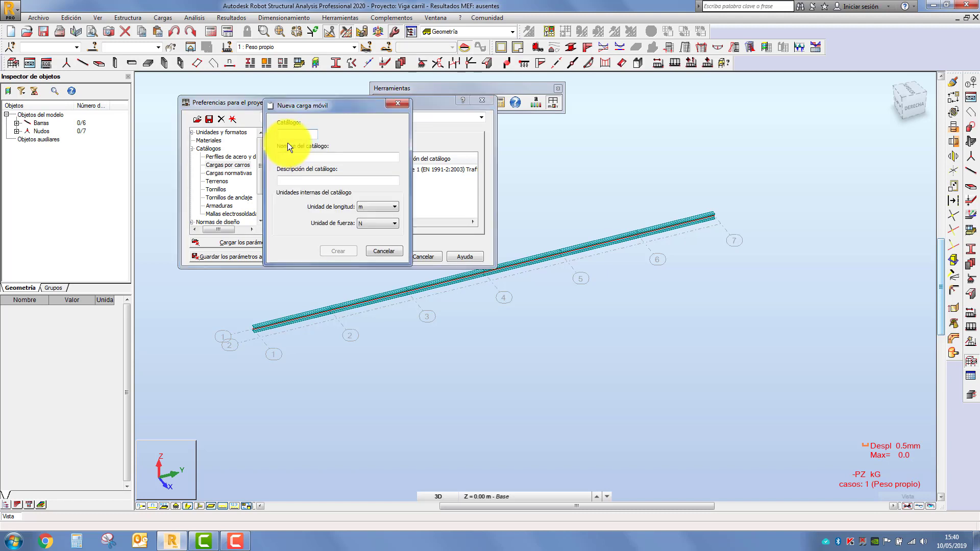
type("Carro")
key("Tab")
type("Carro")
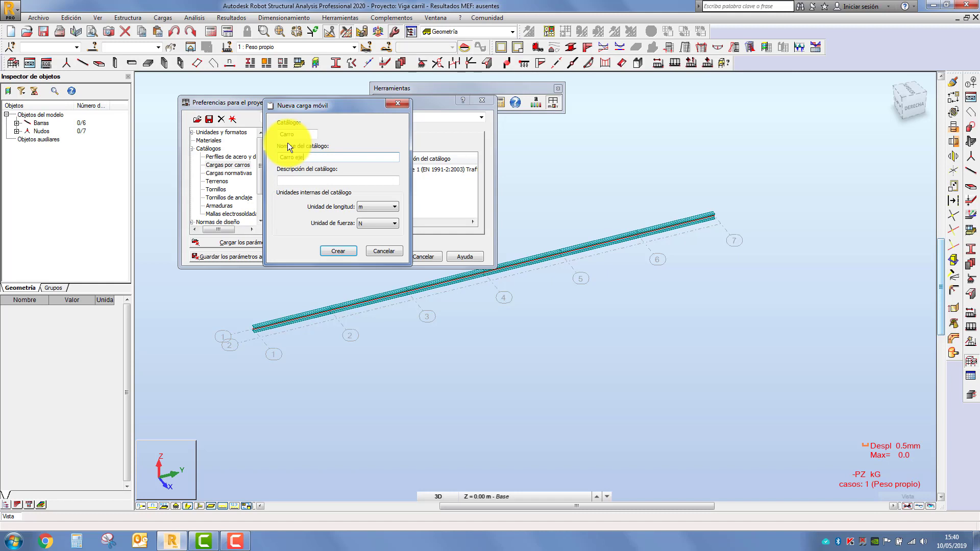
type(" ejemplo")
key("Tab")
type("P")
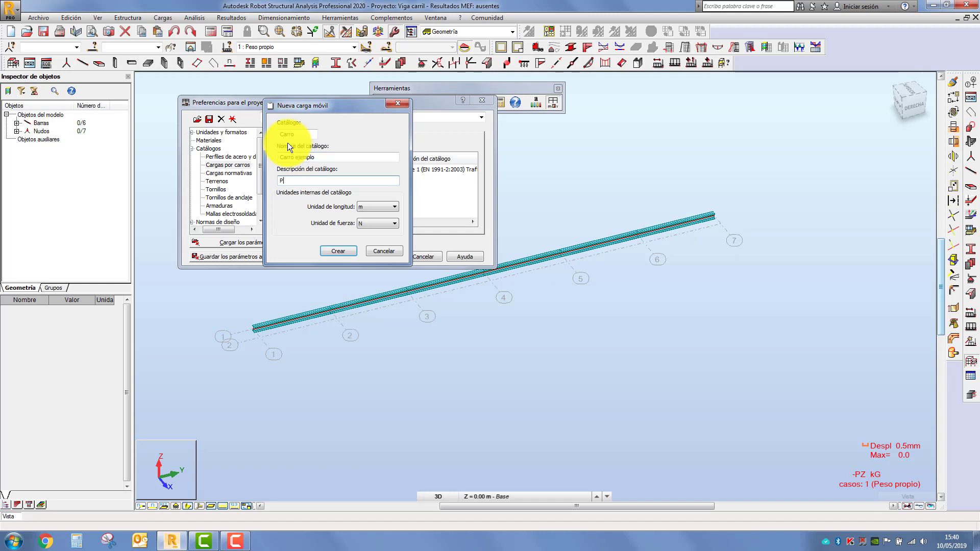
type("uente grúa")
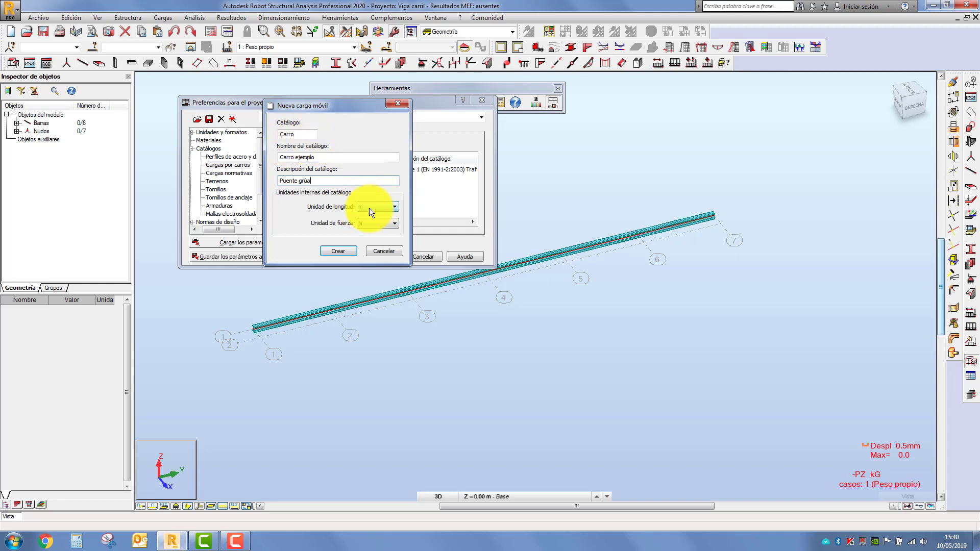
left_click(368, 224)
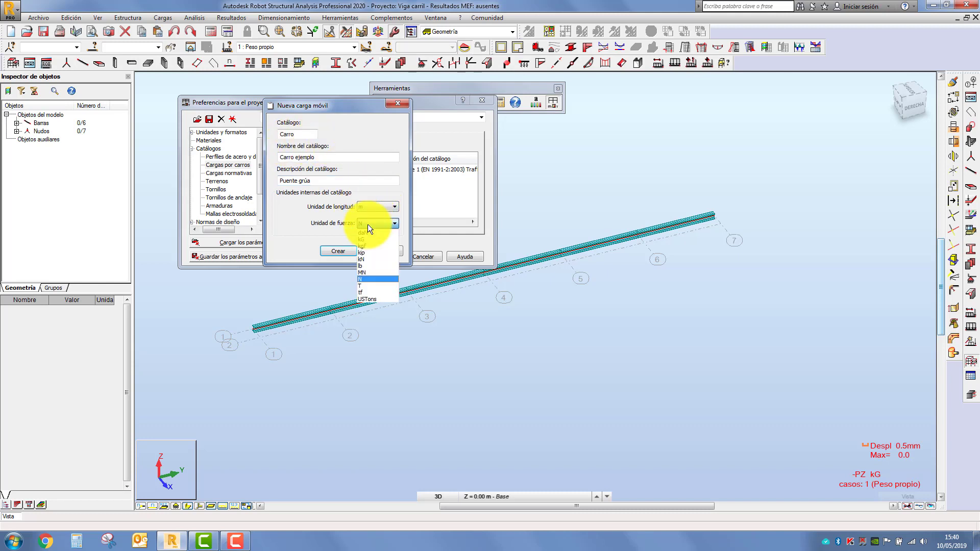
left_click(372, 259)
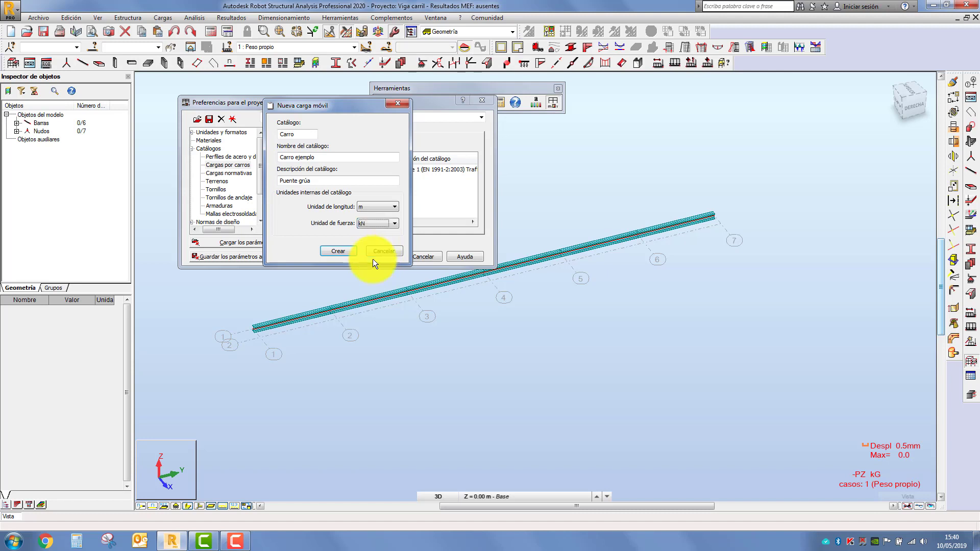
left_click(336, 250)
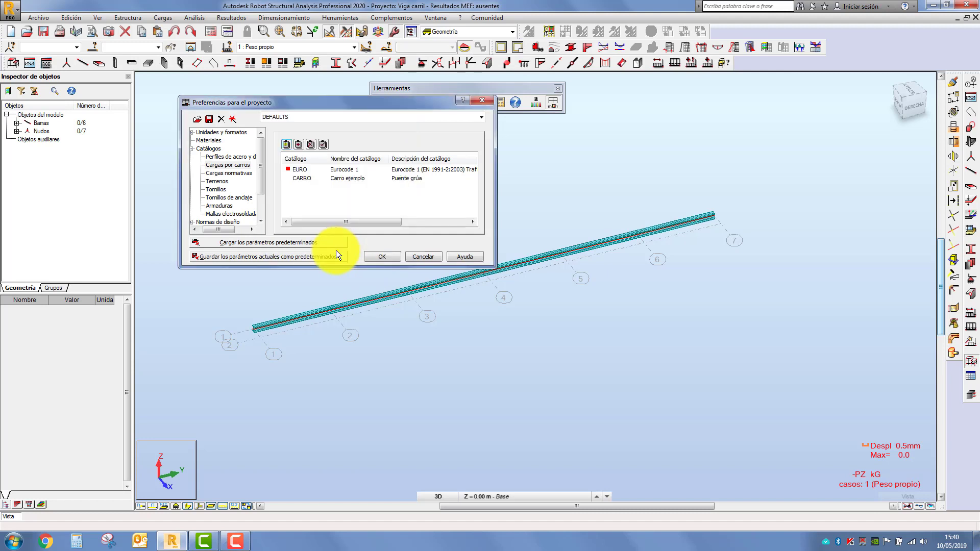
left_click(382, 255)
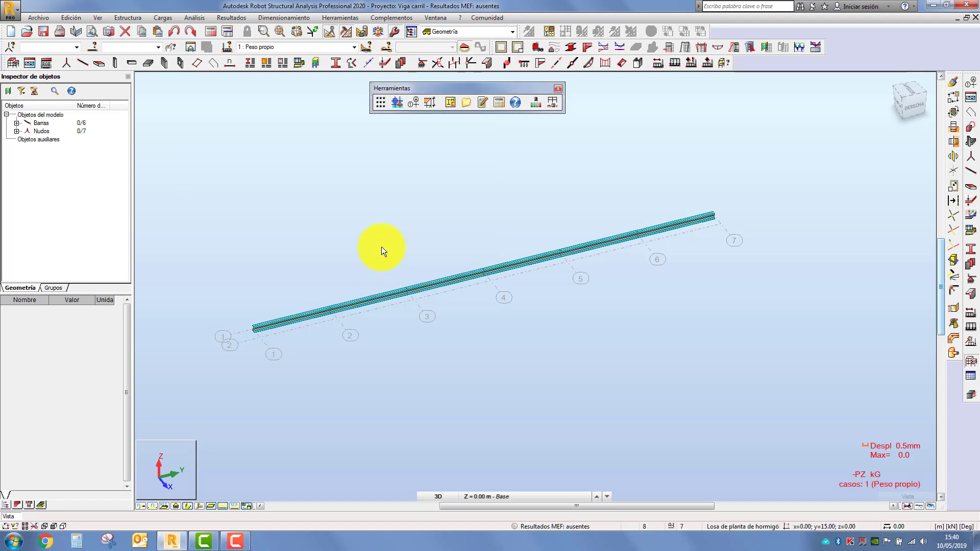
Step: Hide the beams' section shapes in the 3D view and close the Herramientas toolbar
left_click(188, 505)
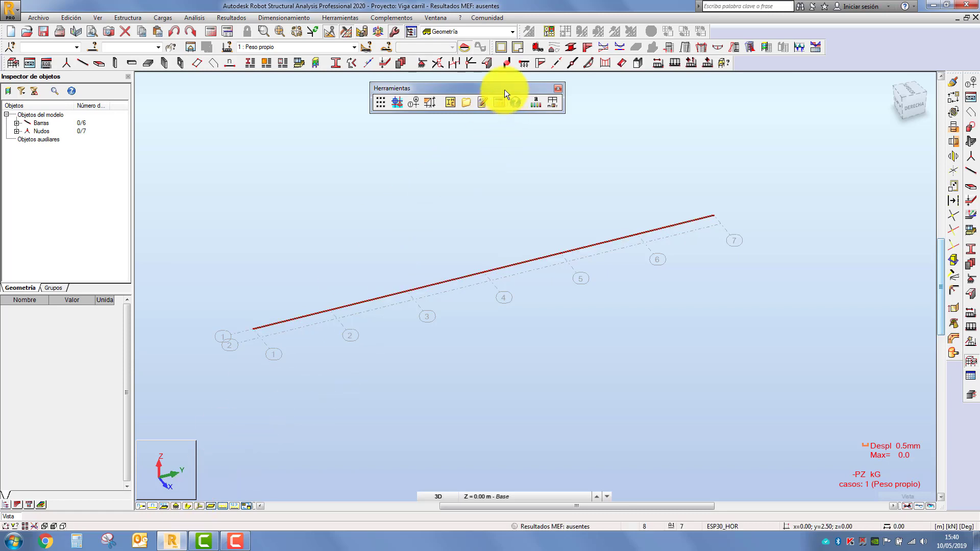
left_click(556, 88)
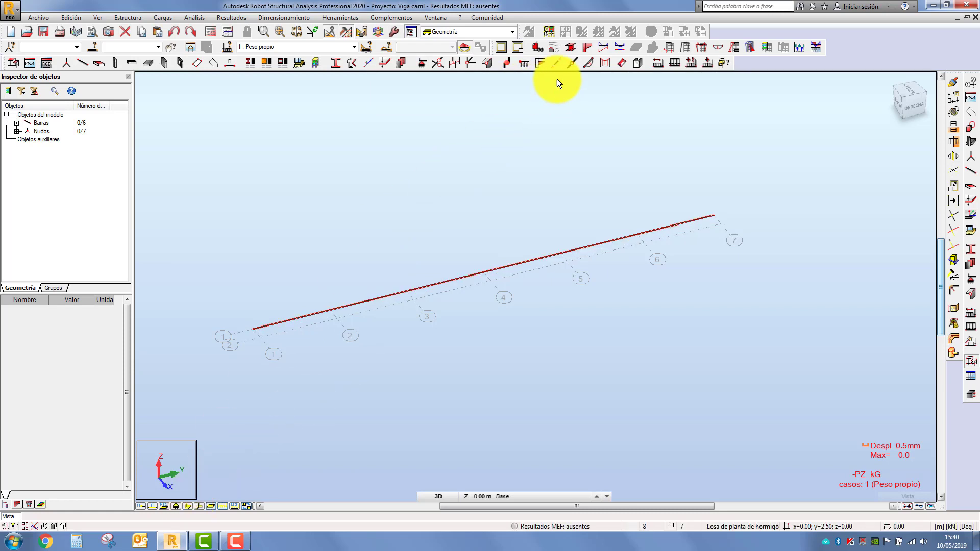
Step: Remove all existing vehicles from the moving loads (Cargas móviles) list
left_click(536, 48)
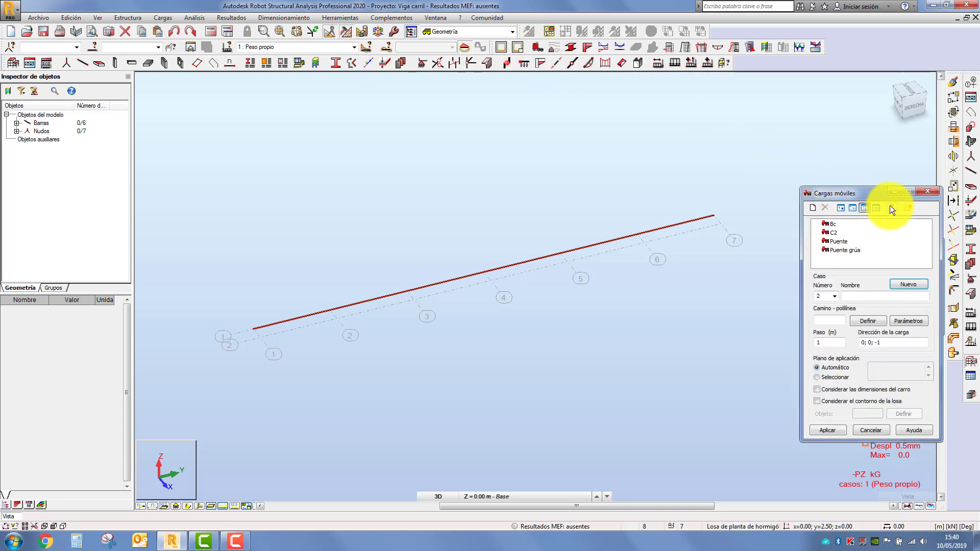
left_click(891, 206)
left_click(903, 341)
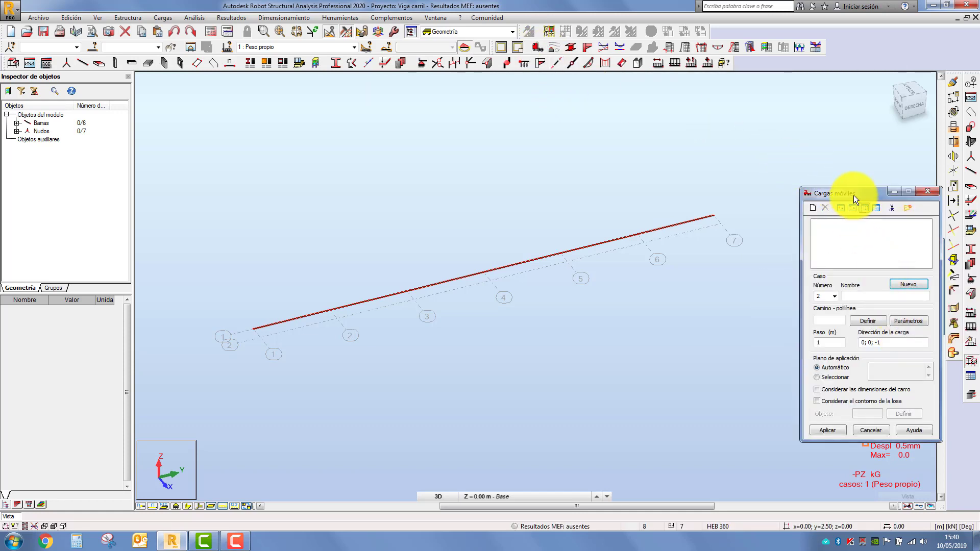
Step: Start a new moving load vehicle named Puente grúa
left_click_drag(853, 195, 790, 94)
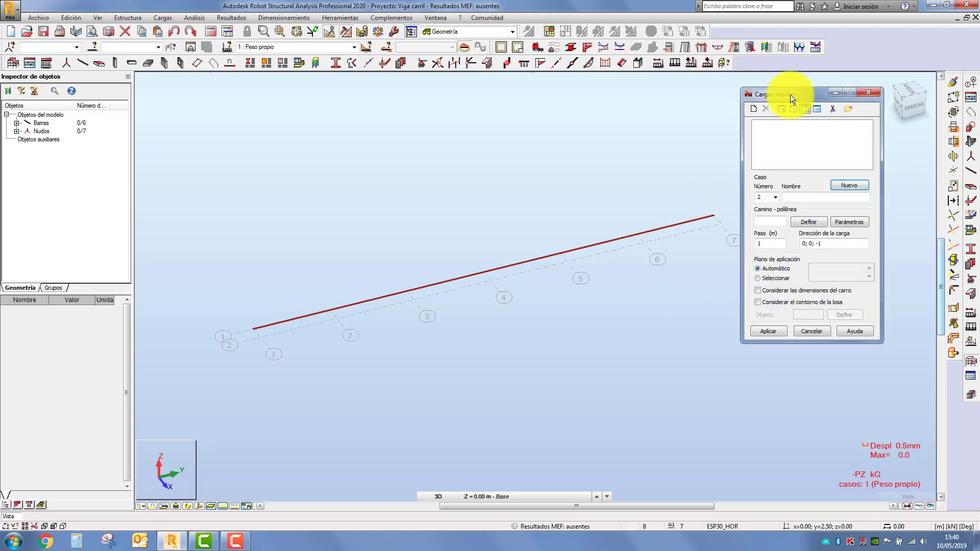
left_click(753, 108)
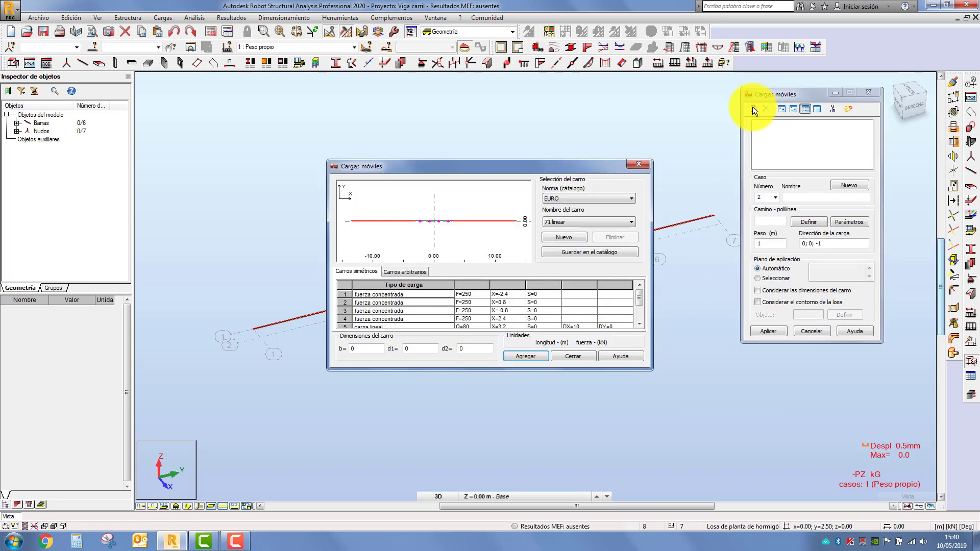
left_click(565, 237)
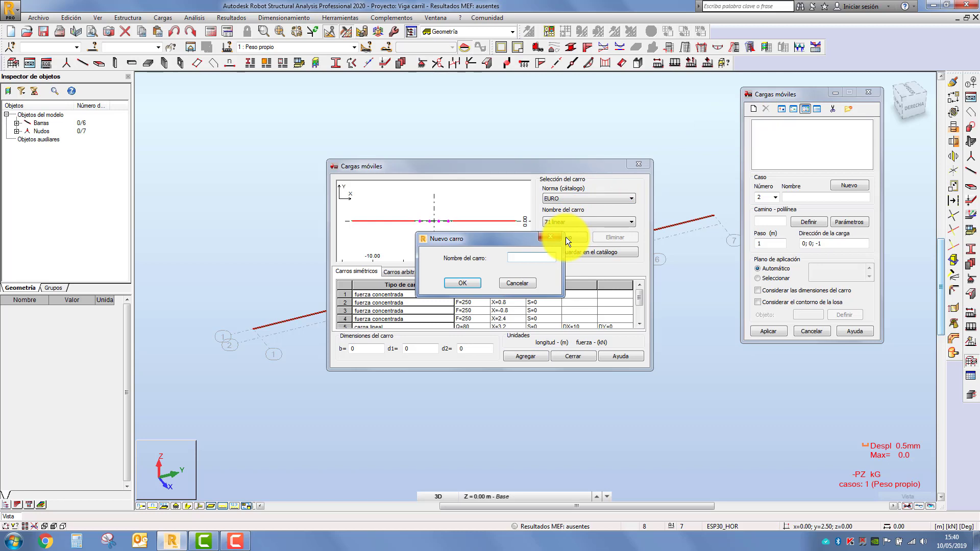
type("P")
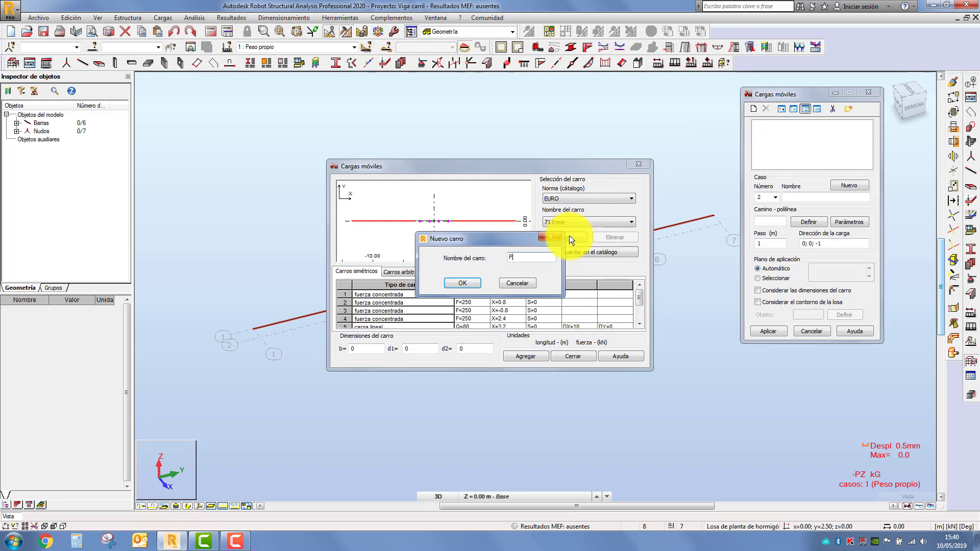
type("uente grúa")
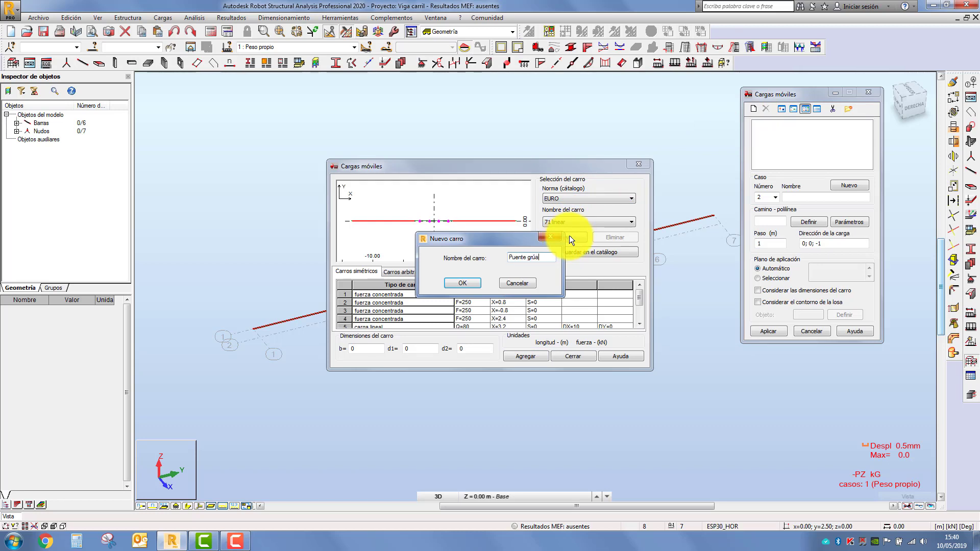
left_click(468, 283)
Step: Define the vehicle's first load as a concentrated force (fuerza concentrada) with F=200 at X=-1
left_click(433, 293)
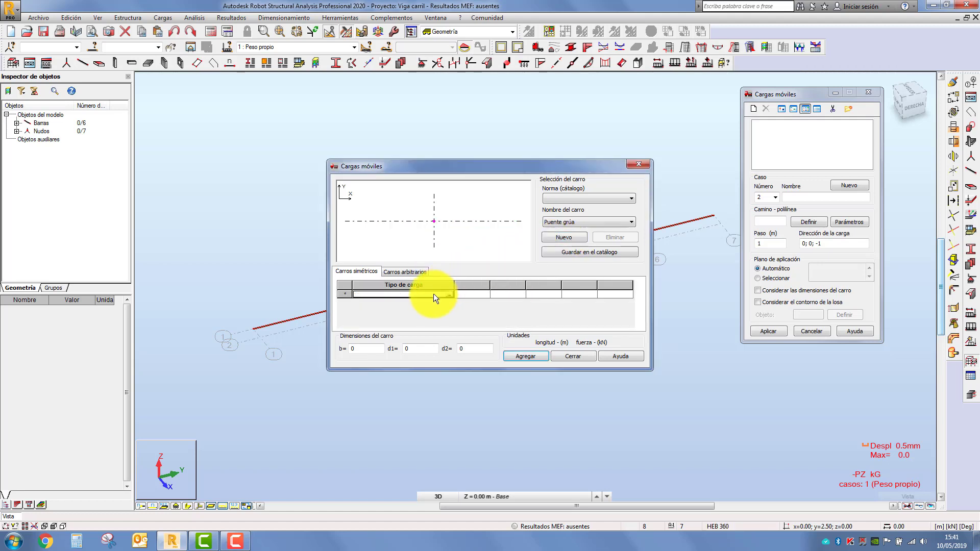
left_click(427, 303)
left_click(472, 295)
type("20")
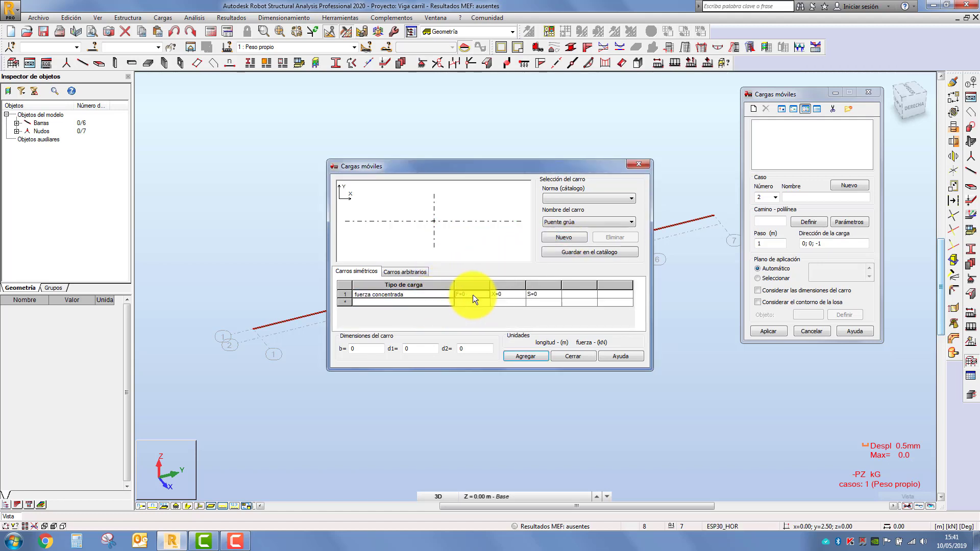
type("0")
key("Tab")
type("-1")
key("Tab")
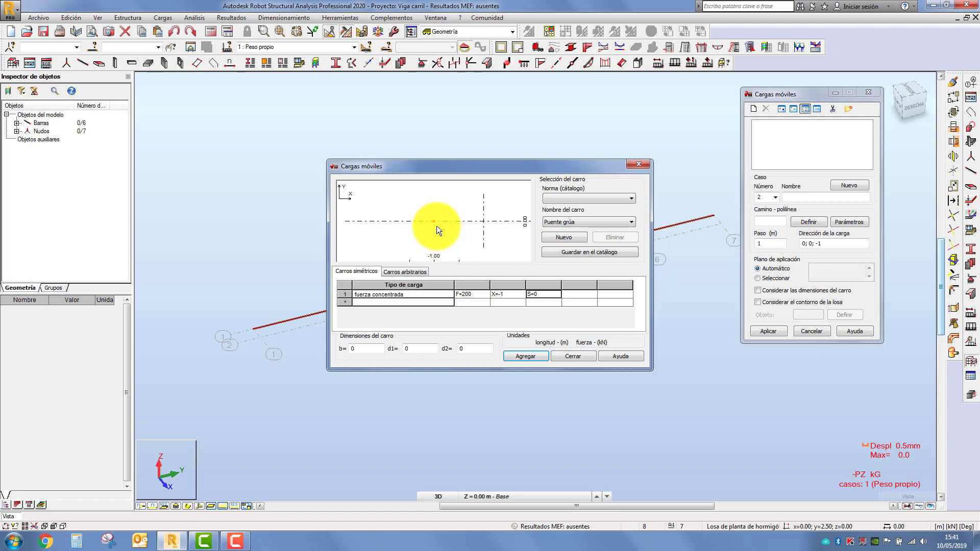
Step: Add a second concentrated force to the vehicle with F=200 at X=1
left_click(442, 300)
left_click(424, 310)
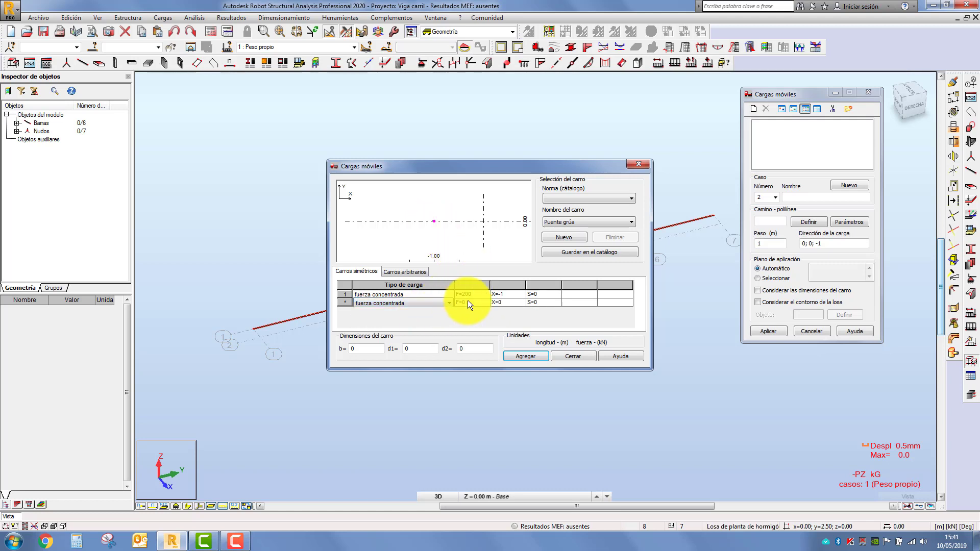
left_click(468, 300)
key("BackSpace")
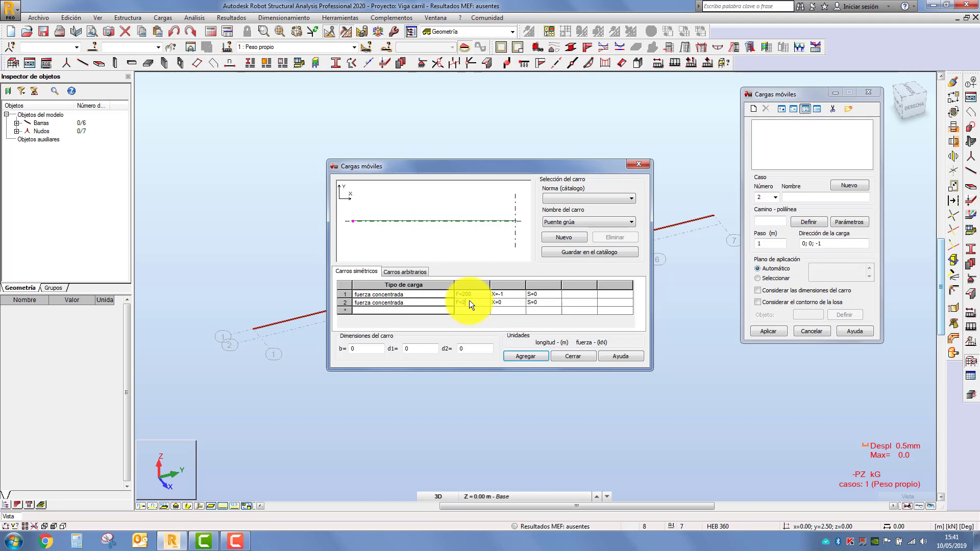
type("200")
key("Tab")
key("BackSpace")
type("1")
key("Tab")
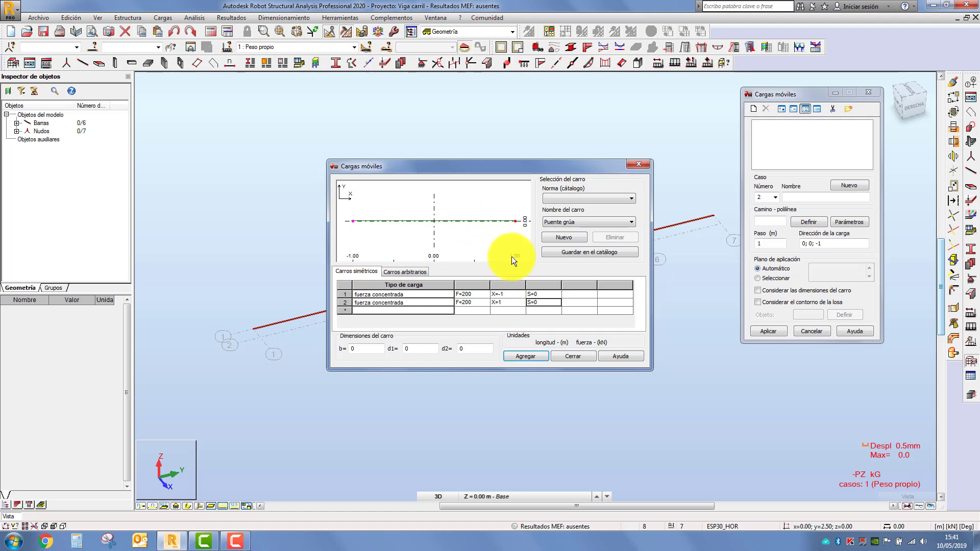
Step: Save the Puente grúa vehicle in the Carro ejemplo catalogue and add it to the moving loads list
left_click(575, 251)
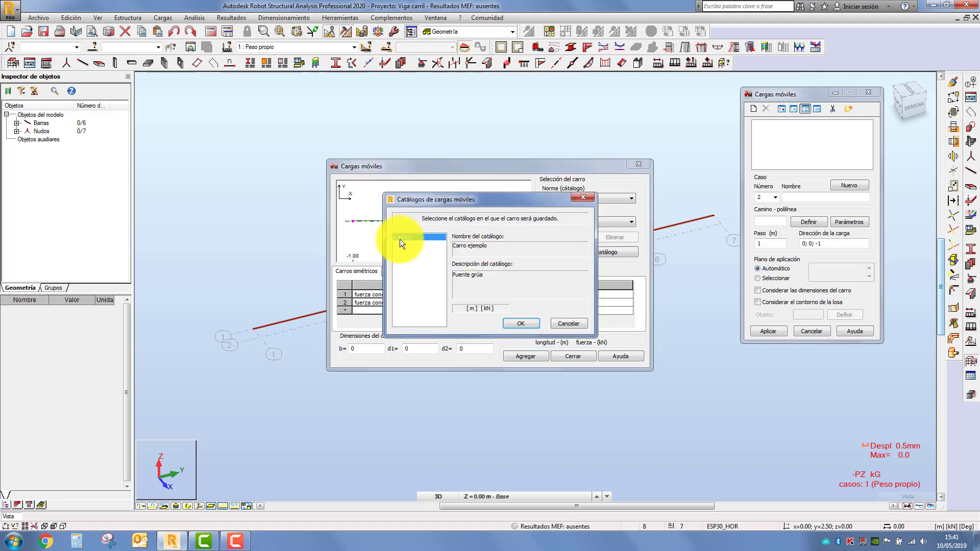
left_click(522, 323)
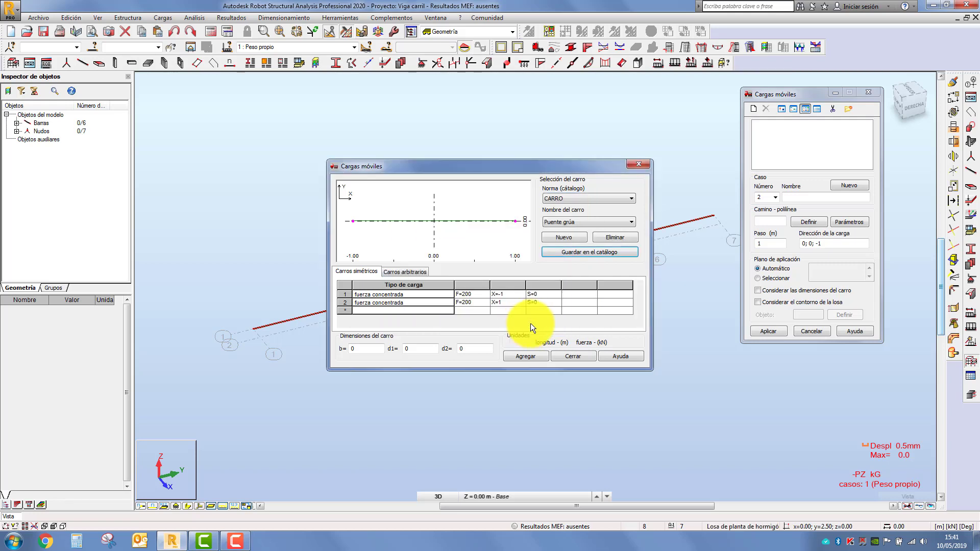
left_click(526, 356)
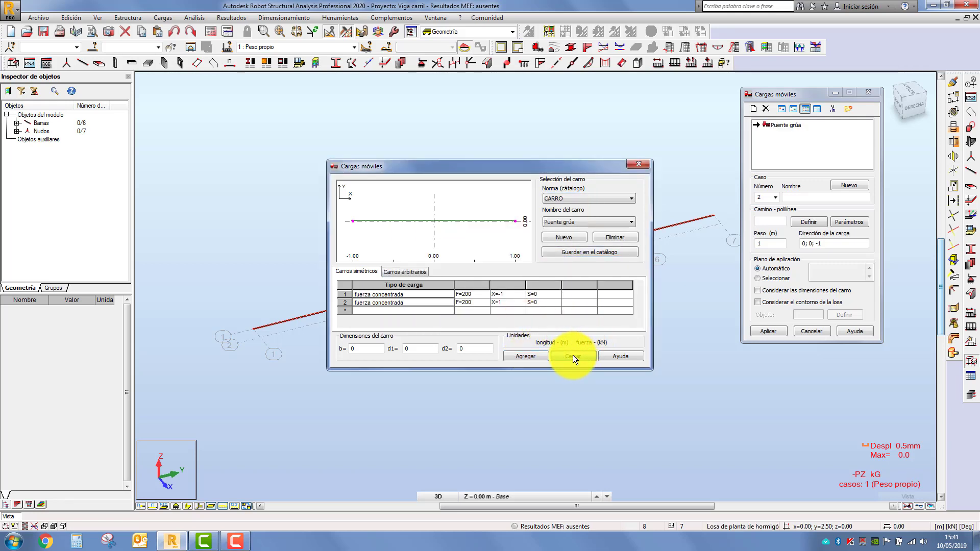
left_click(573, 356)
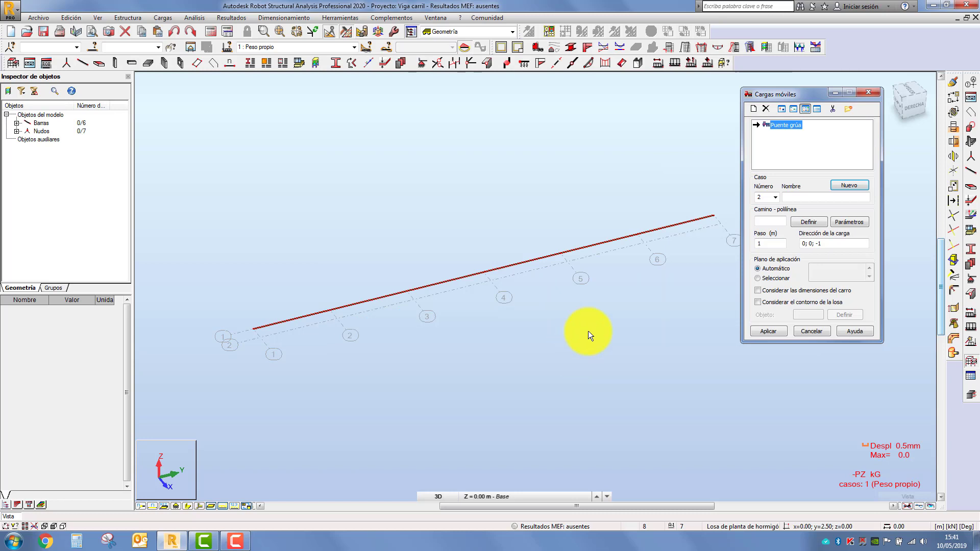
Step: Name moving load case 2 Puente
left_click(804, 198)
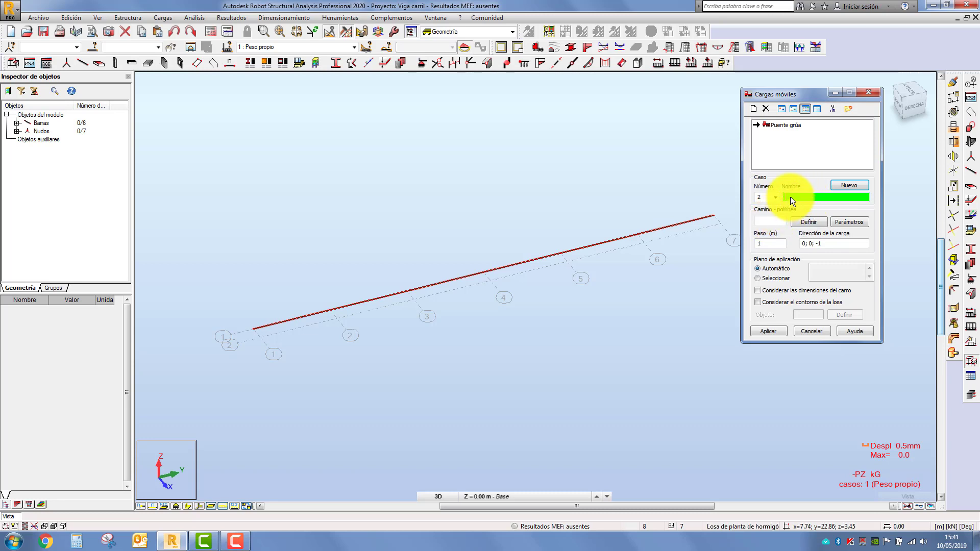
double_click(767, 123)
left_click(638, 164)
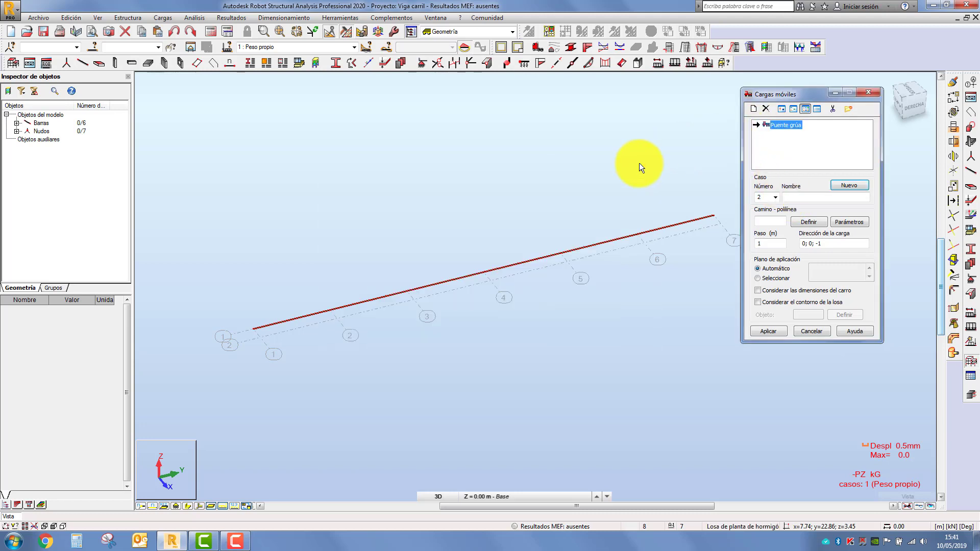
left_click(793, 198)
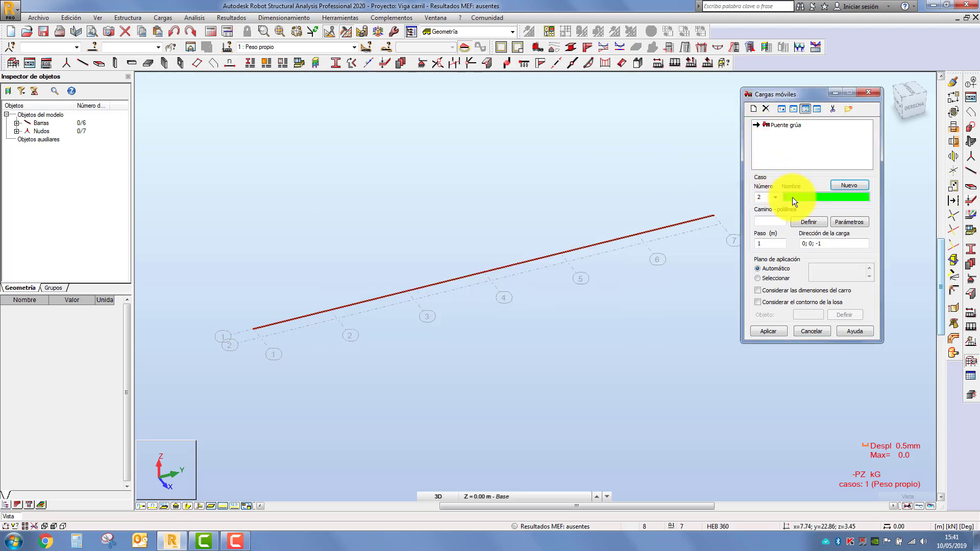
type("Puente")
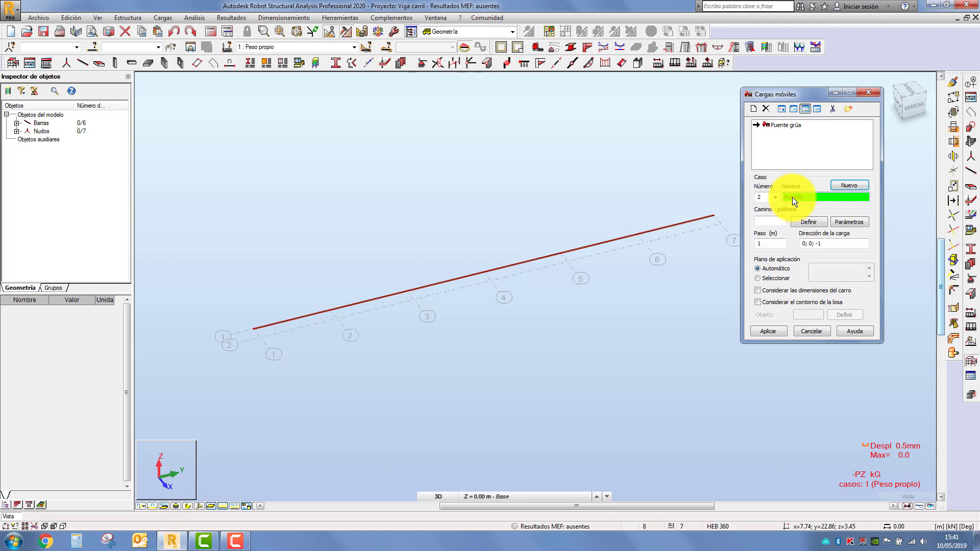
Step: Define the vehicle's path as a polyline along the whole beam, from its end at axis 1 to its end at axis 7
left_click(765, 221)
left_click(807, 221)
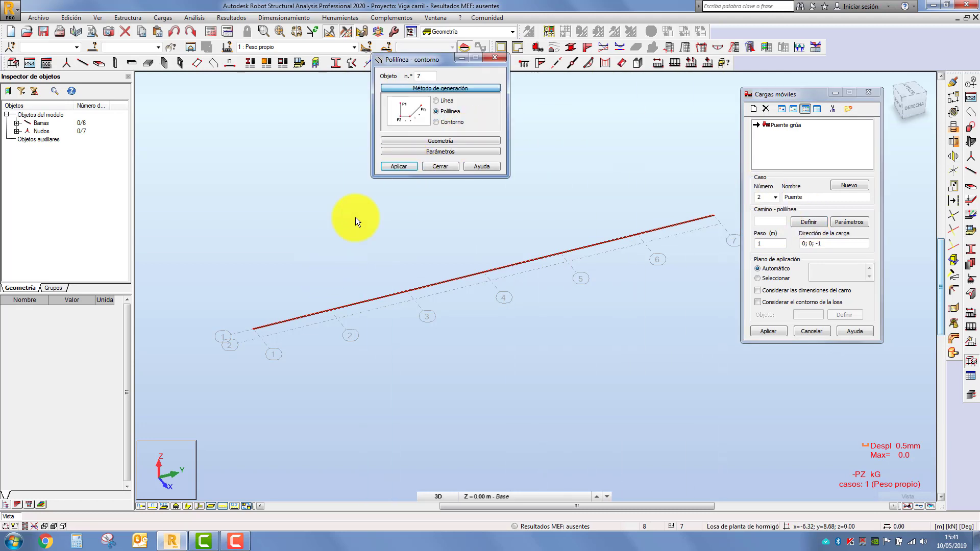
left_click(254, 328)
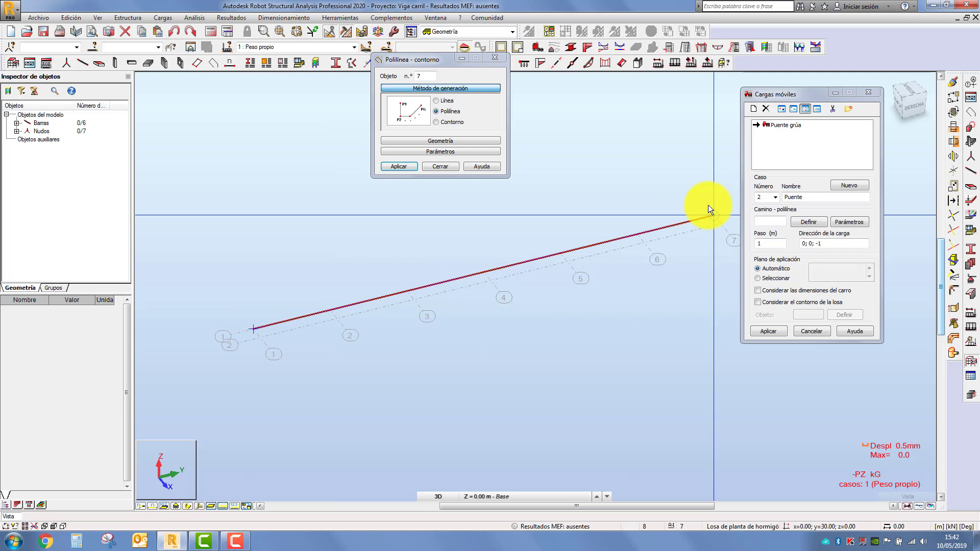
left_click(708, 205)
left_click(400, 166)
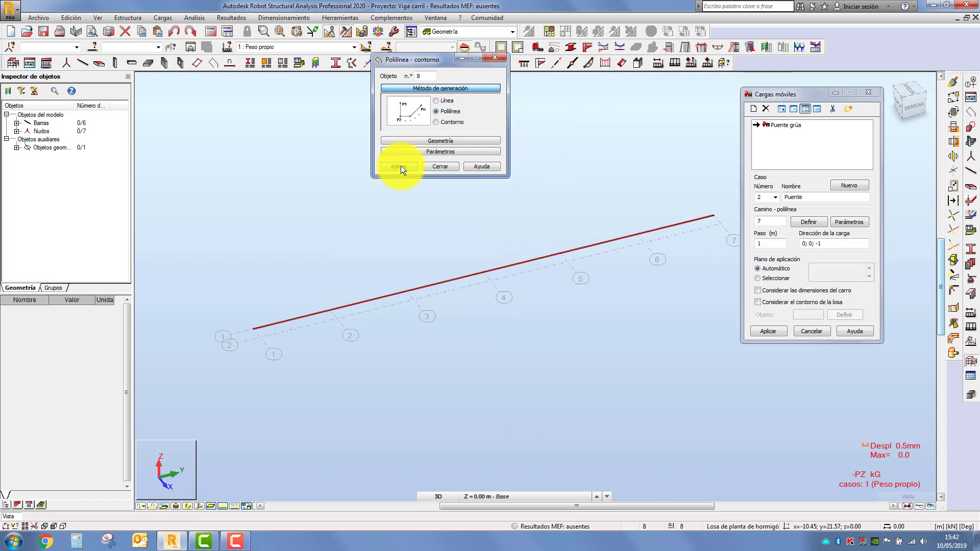
left_click(761, 244)
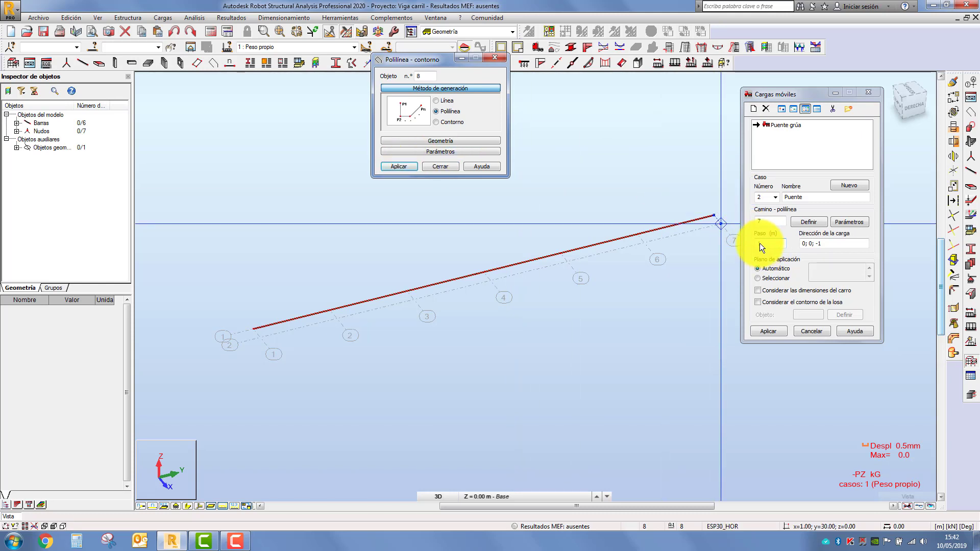
Step: Set the path coefficients HP and HL to 0.1 and LP and LL to 0.07, and accept the path parameters
left_click(854, 220)
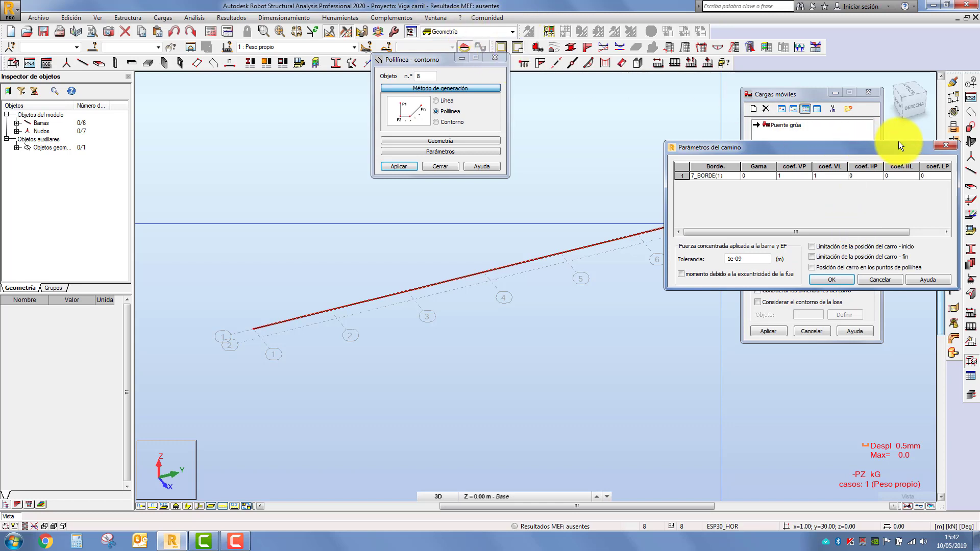
left_click_drag(892, 148, 834, 157)
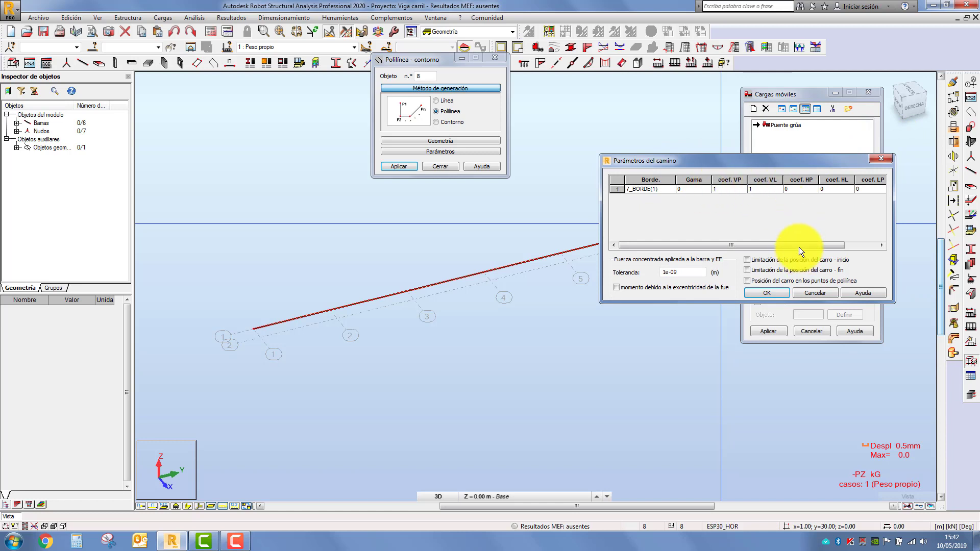
left_click_drag(798, 247, 836, 244)
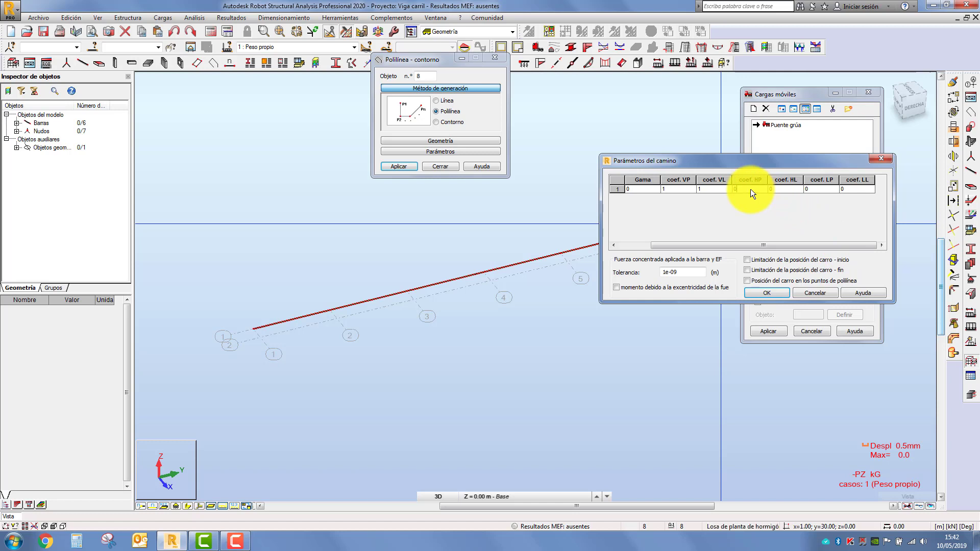
type("0.1")
key("Tab")
key("Tab")
type("0.07")
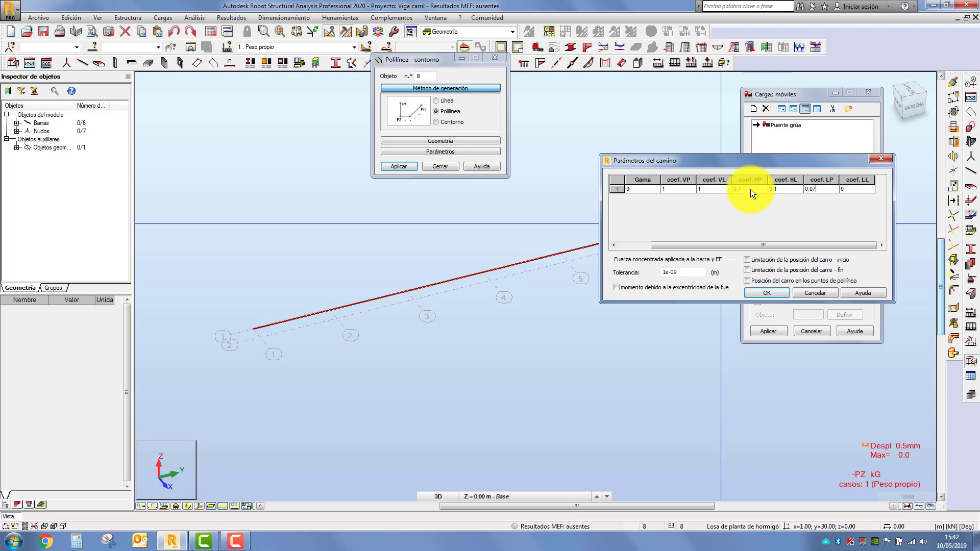
key("Tab")
type("0.07")
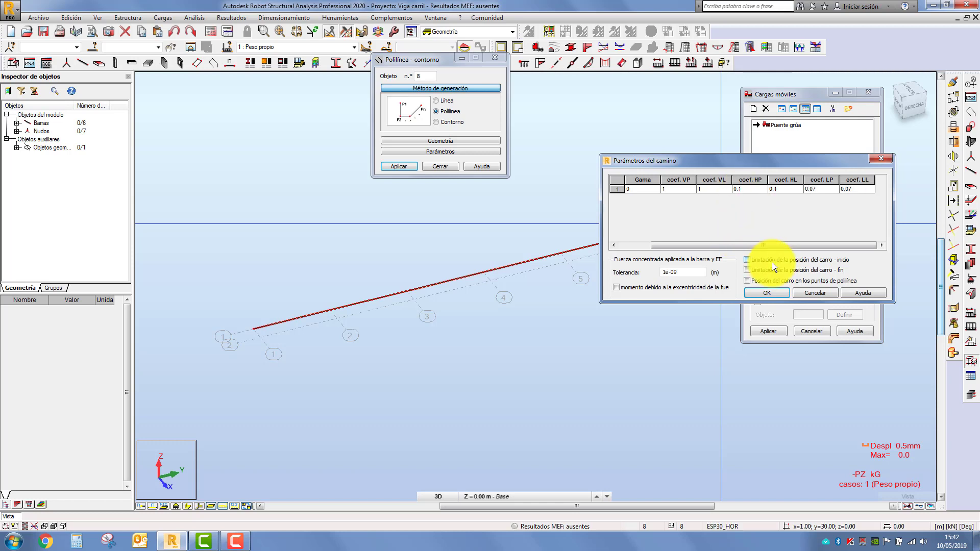
left_click(771, 290)
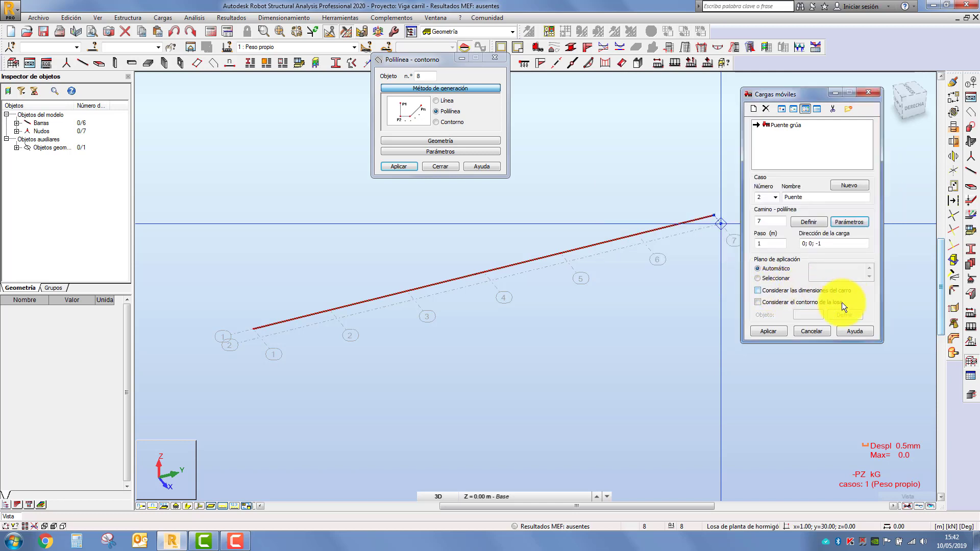
Step: Apply the Puente moving load case and close the polyline and moving loads dialogs
left_click(774, 330)
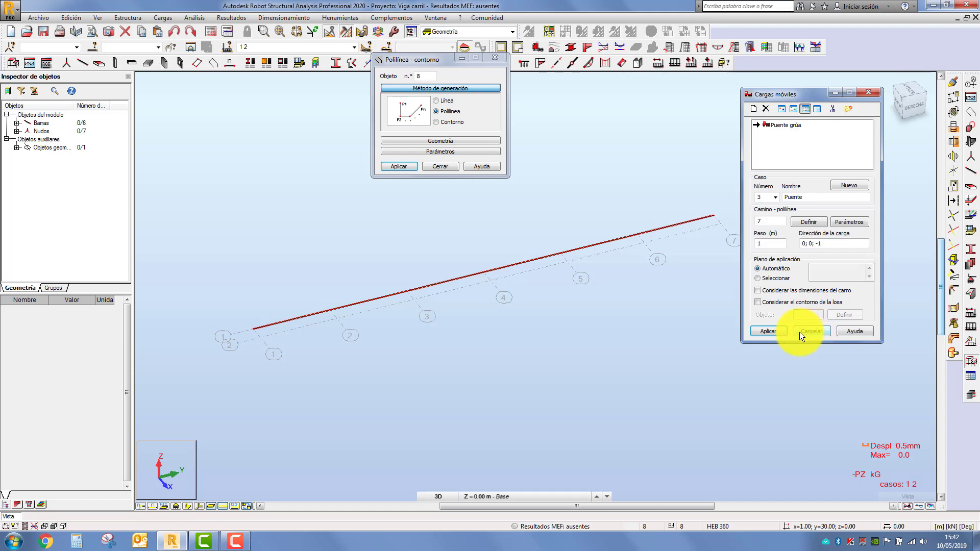
left_click(445, 166)
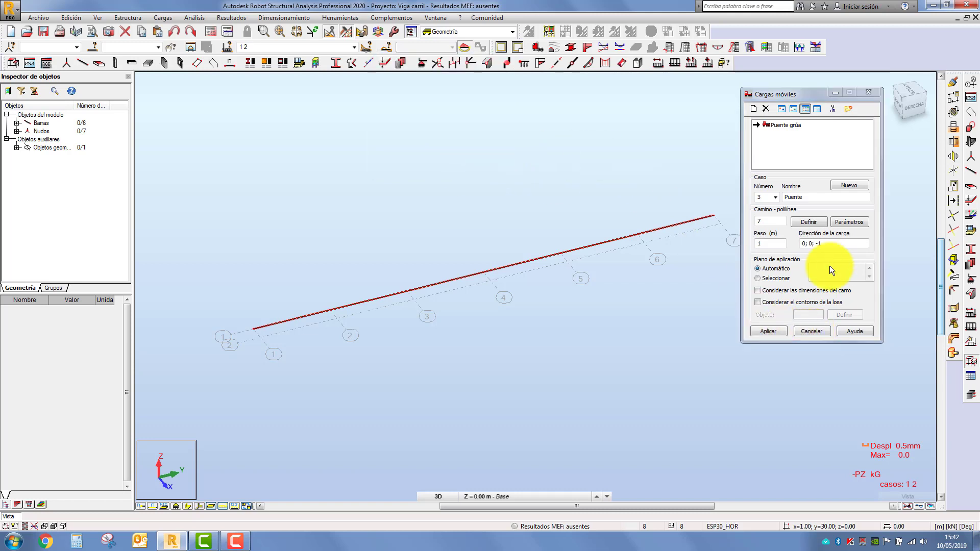
left_click(822, 329)
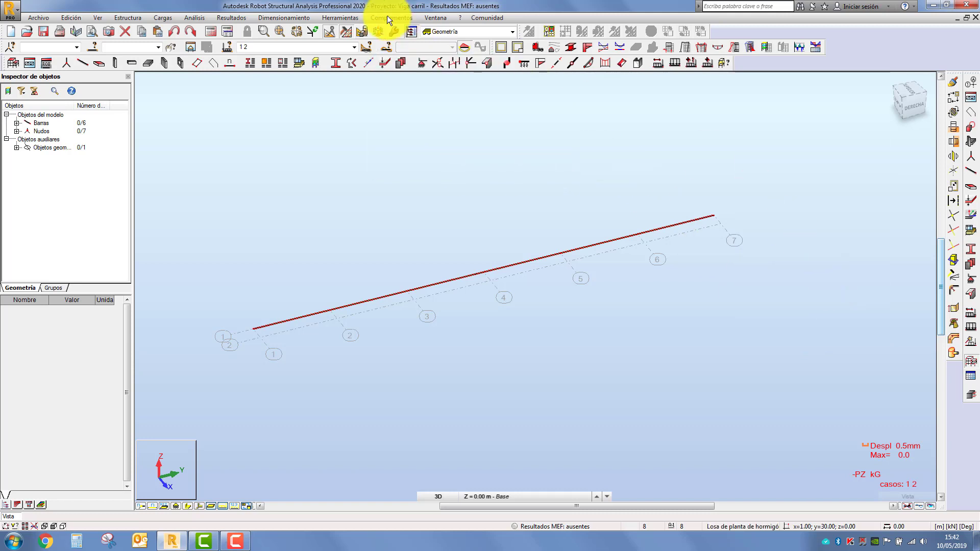
Step: Make load case 2 : Puente the active case in the 3D view
left_click(354, 48)
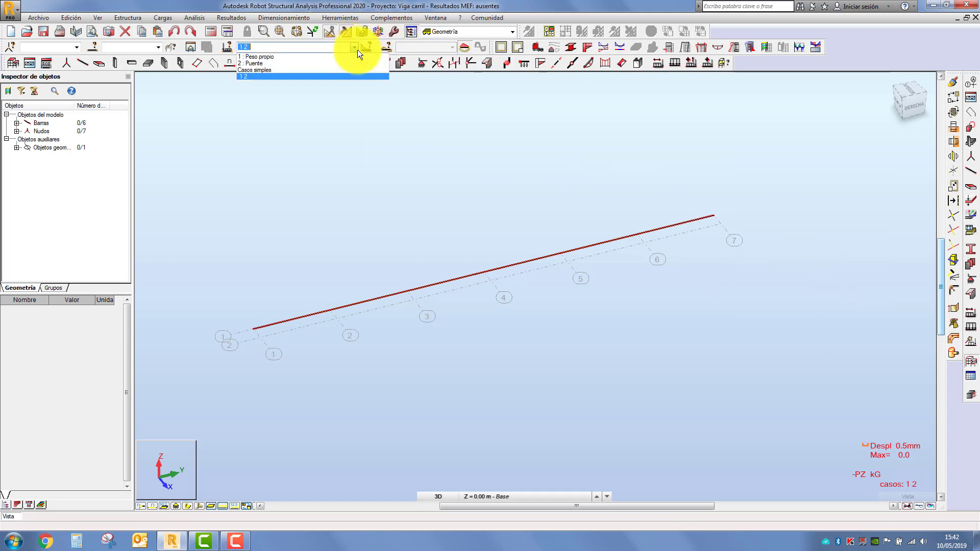
left_click(261, 63)
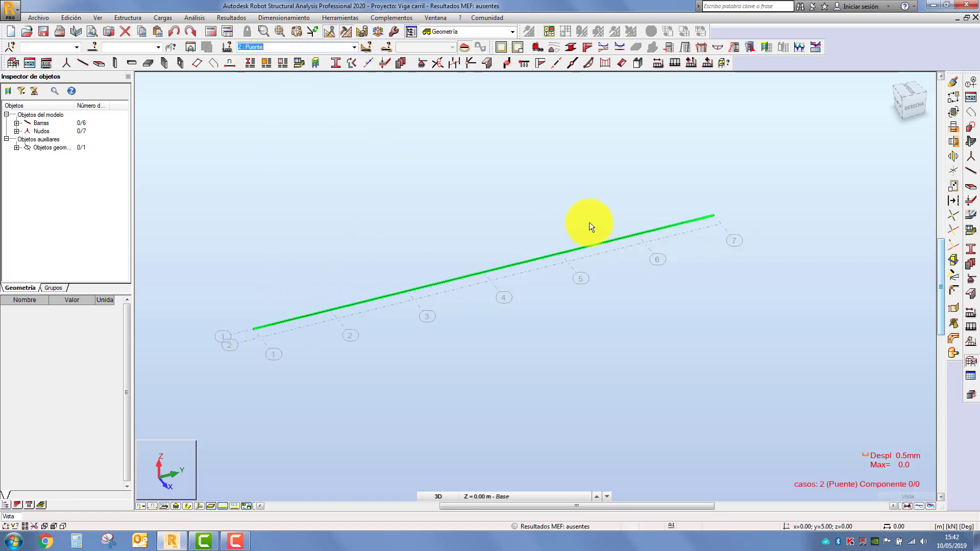
scroll(601, 199, "down", 1)
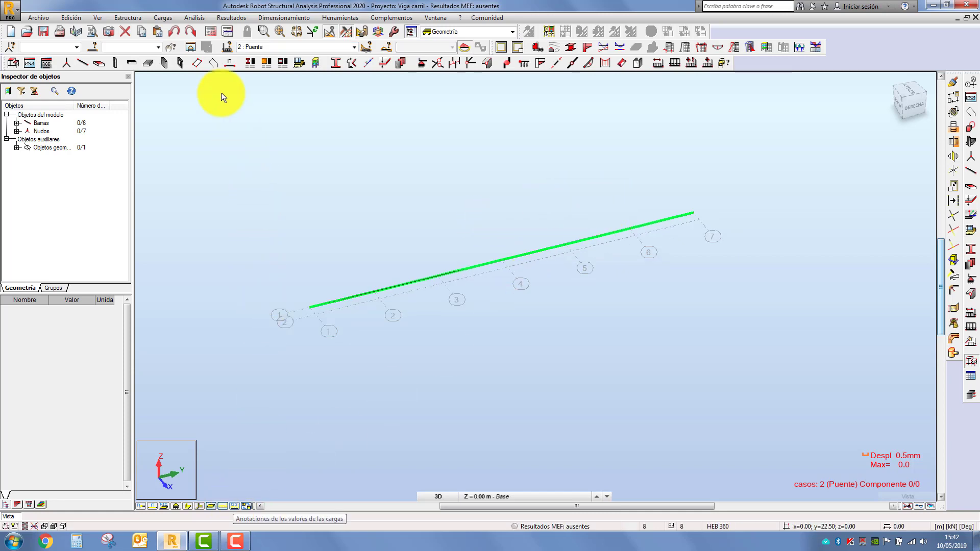
Step: Calculate the structure and show the load value labels for the Puente case
left_click(211, 30)
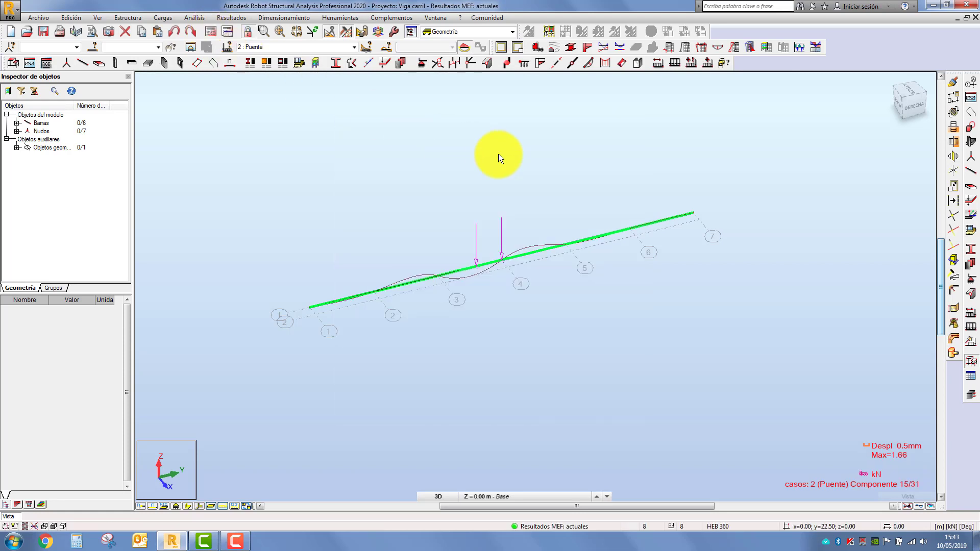
scroll(498, 271, "up", 3)
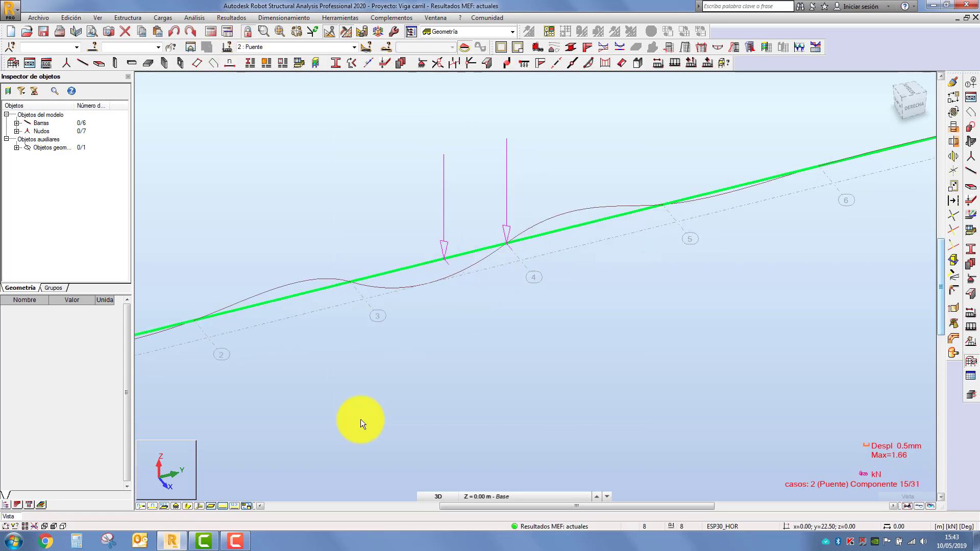
left_click(233, 506)
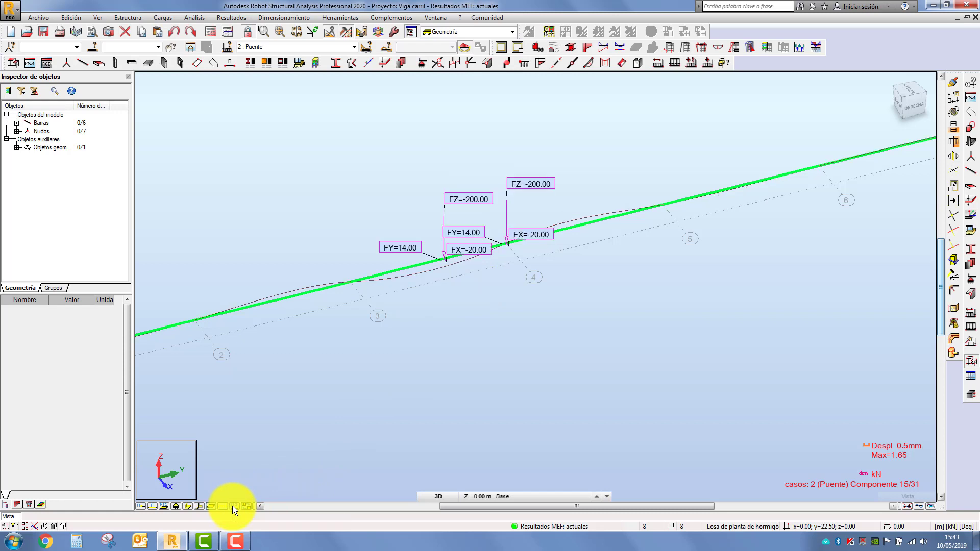
Step: Examine the wheel loads between axes 3 and 4, moving the overlapping FX and FZ value labels apart to make them readable
scroll(455, 294, "up", 1)
scroll(470, 201, "up", 1)
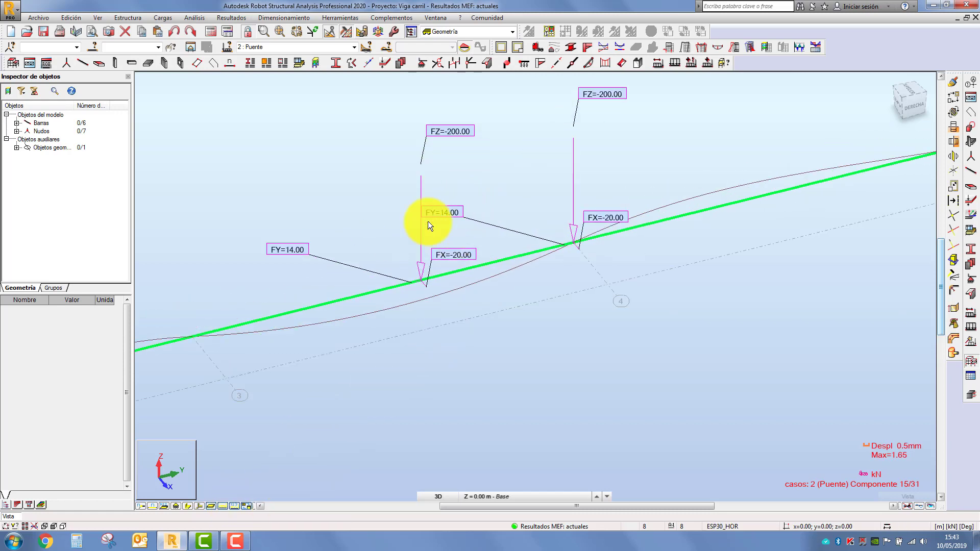
scroll(420, 278, "up", 4)
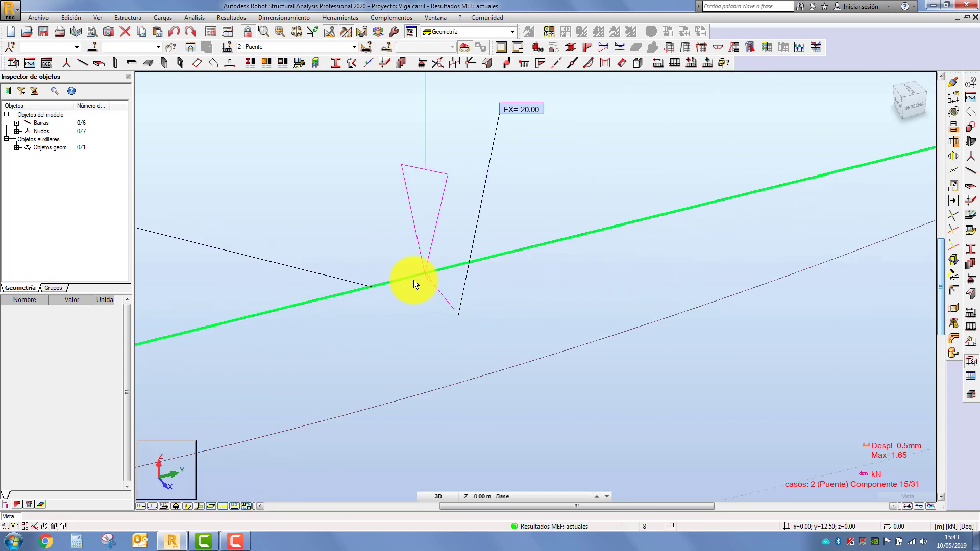
scroll(430, 264, "up", 2)
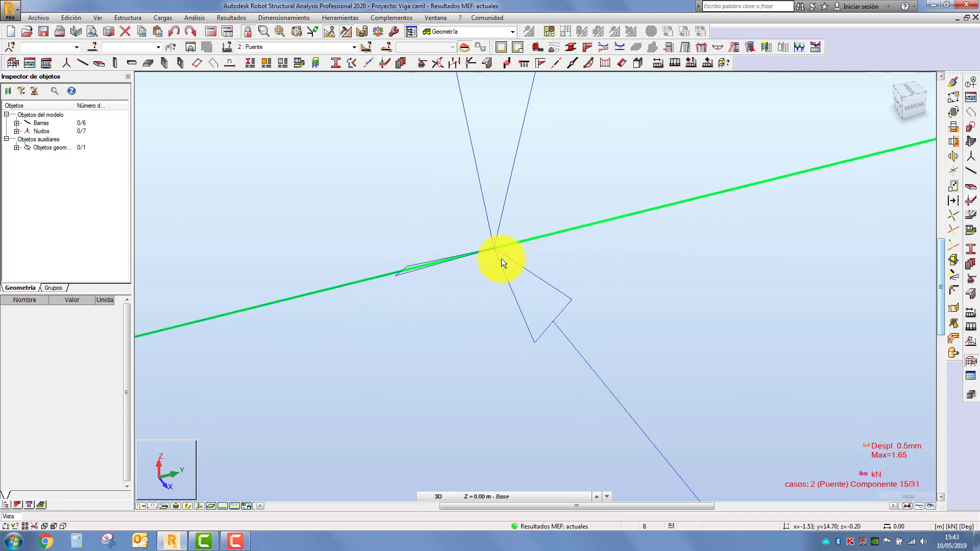
scroll(457, 251, "down", 4)
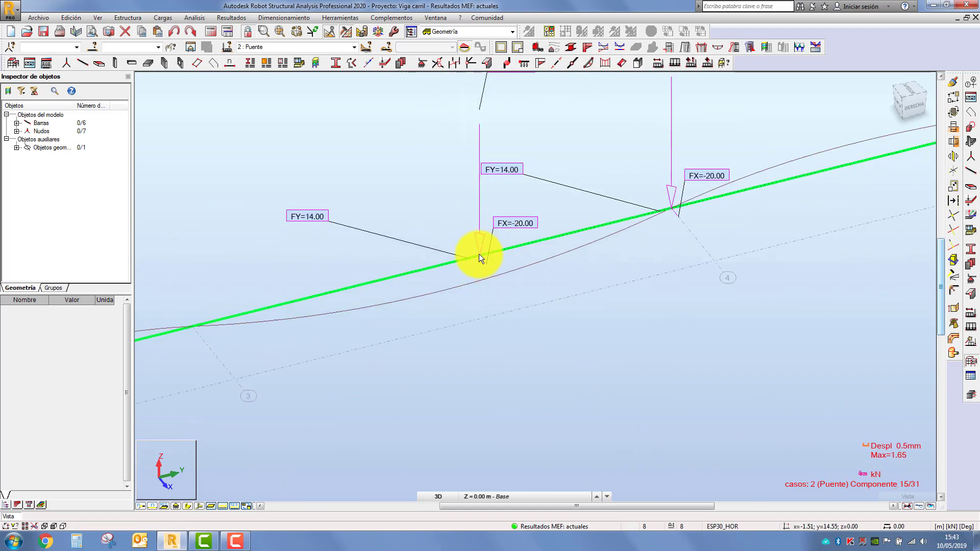
left_click_drag(508, 246, 558, 278)
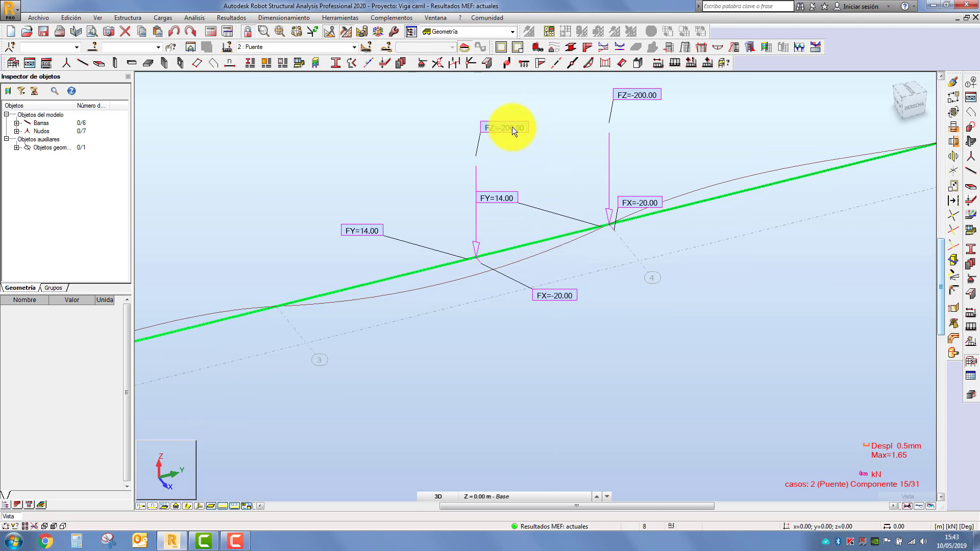
left_click_drag(458, 124, 403, 123)
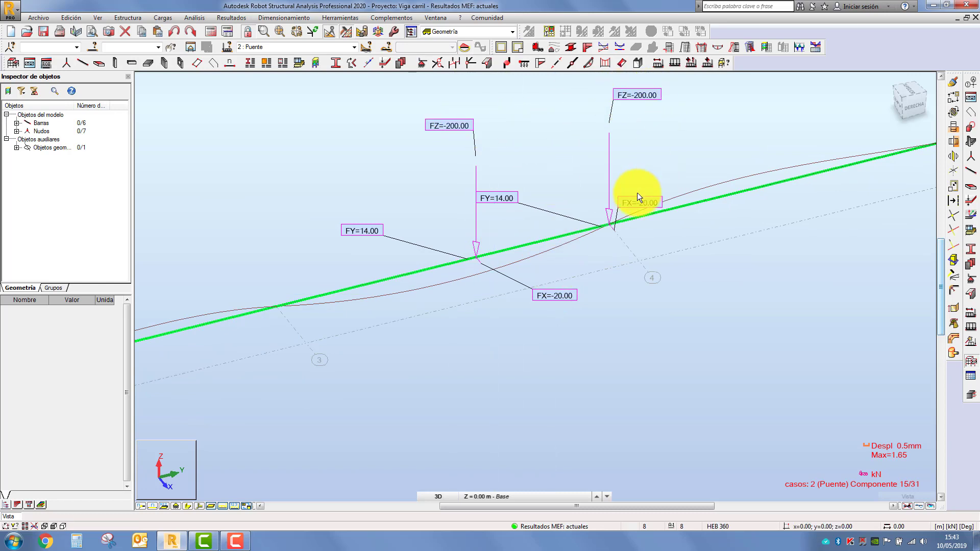
left_click_drag(633, 204, 681, 258)
Step: Hide the load value labels while keeping the whole beam in view
scroll(444, 225, "down", 5)
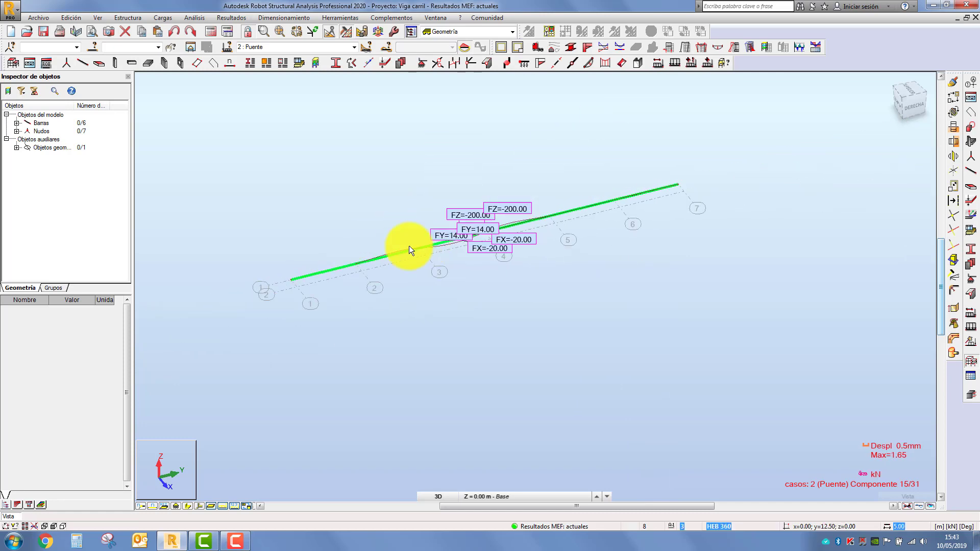
scroll(494, 217, "up", 3)
scroll(404, 164, "down", 2)
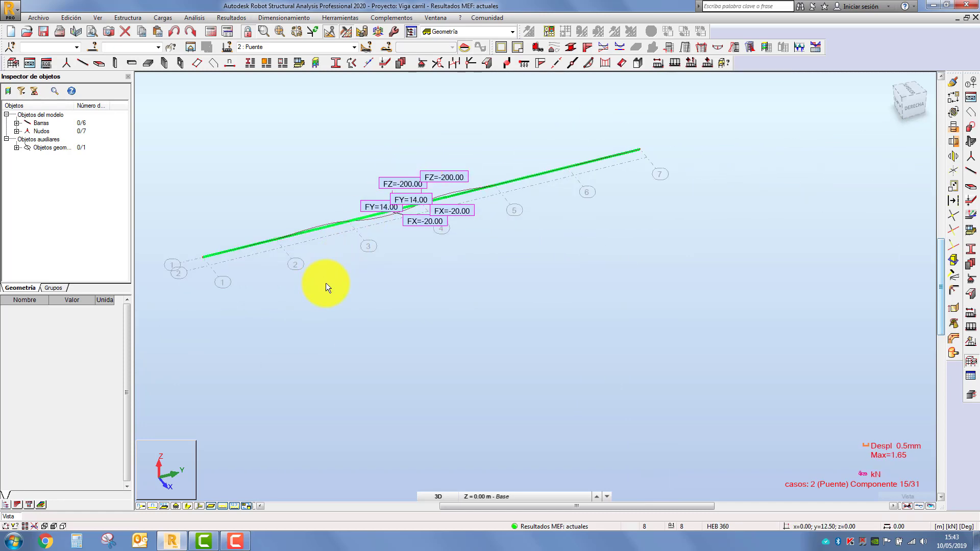
mouse_move(326, 283)
middle_mouse_down("shift")
mouse_move(344, 281)
mouse_move(336, 277)
middle_mouse_up("shift")
left_click(235, 504)
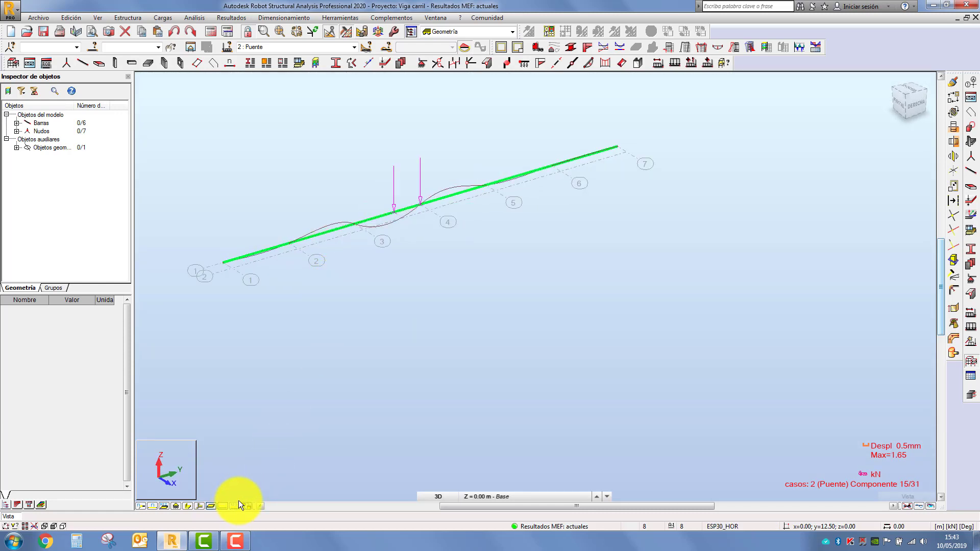
Step: Display the normalized exact deformation diagram (Deformación exacta) of the beam for the Puente case
left_click(600, 46)
left_click_drag(621, 179, 806, 148)
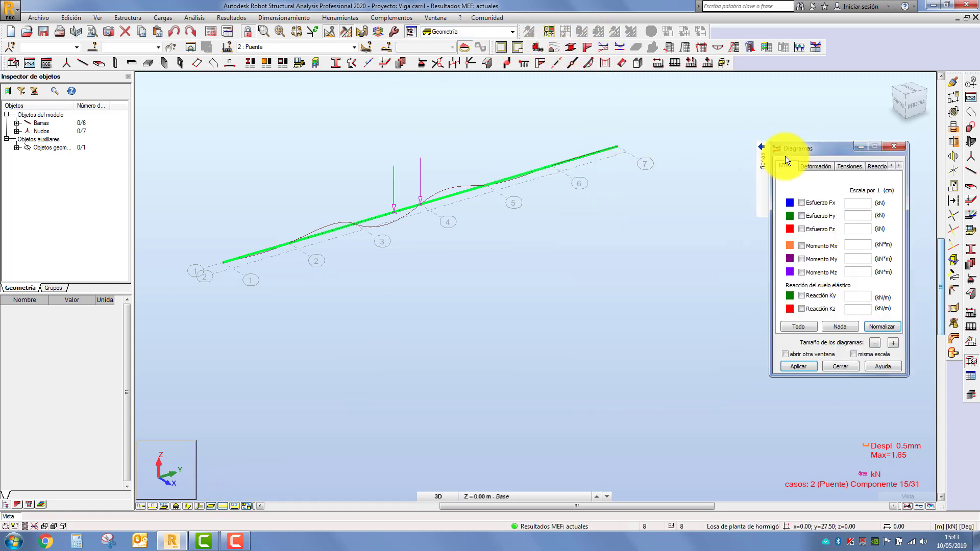
left_click(814, 166)
left_click(803, 204)
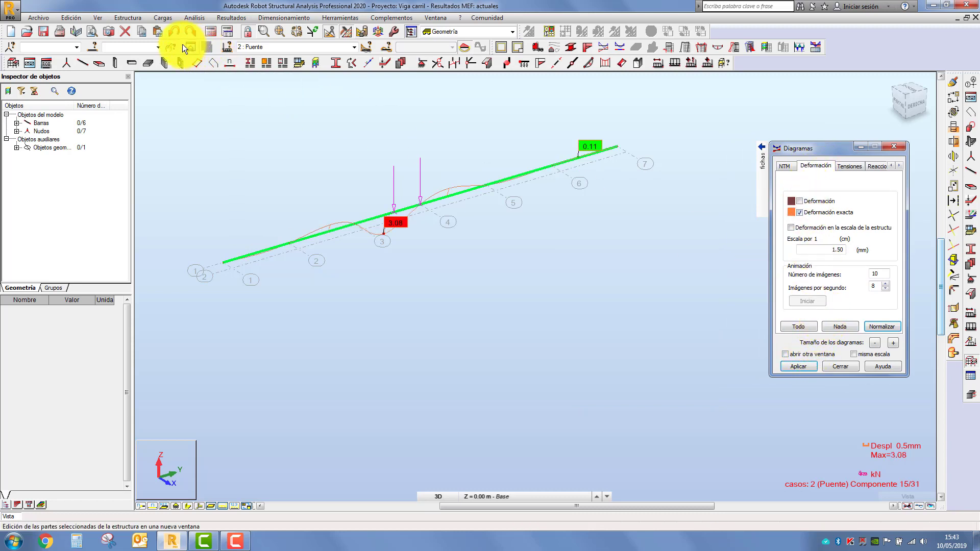
Step: Open the case component settings and view the deformation at several crane positions, ending at component 1 with the load at 0.00 m
left_click(366, 47)
left_click_drag(275, 40, 77, 106)
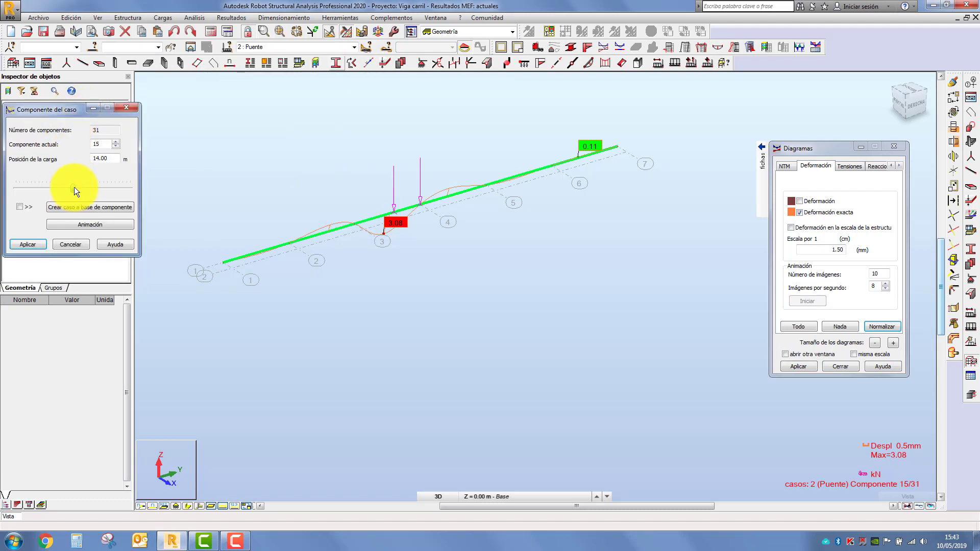
left_click_drag(82, 186, 90, 188)
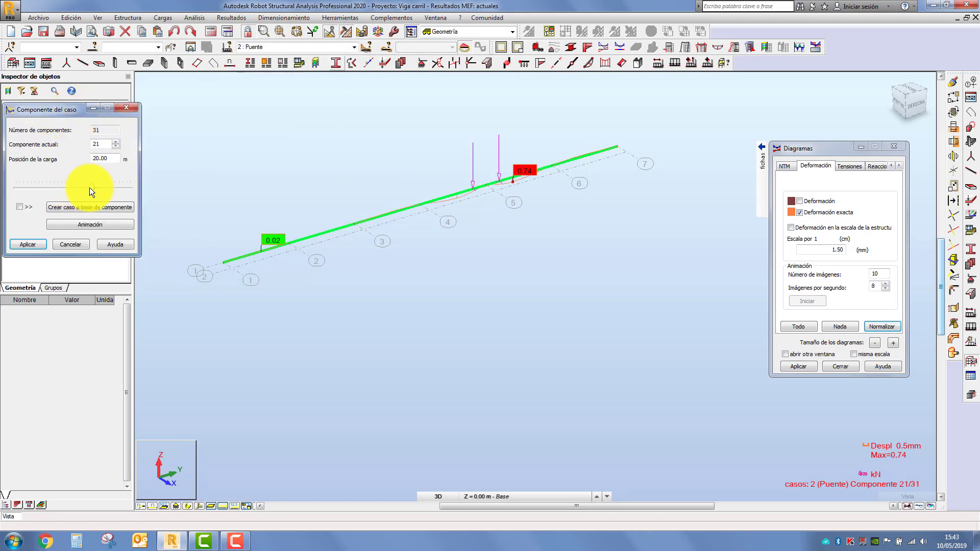
left_click(82, 189)
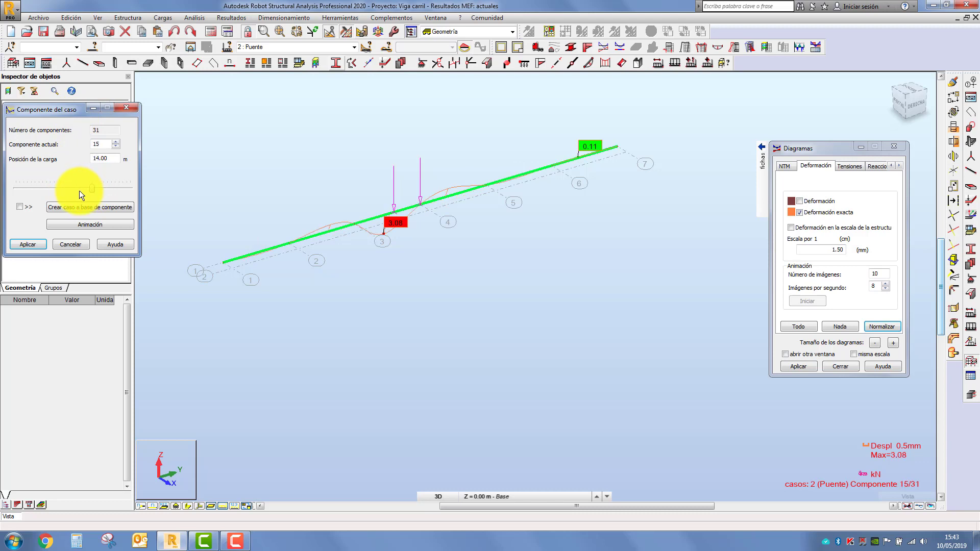
left_click_drag(90, 189, 23, 192)
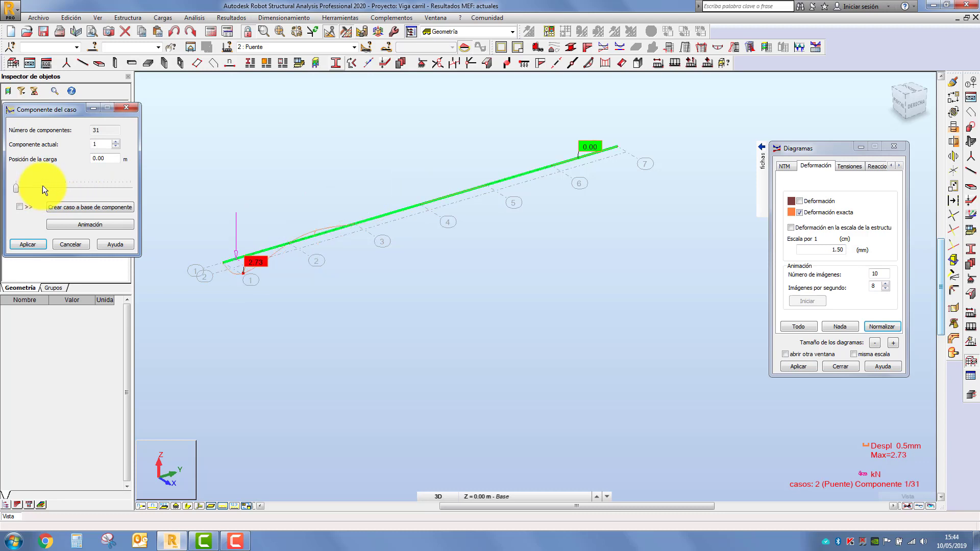
Step: Normalize the deformation scale to 2.50 mm per cm, play the moving load animation and stop it
left_click(882, 326)
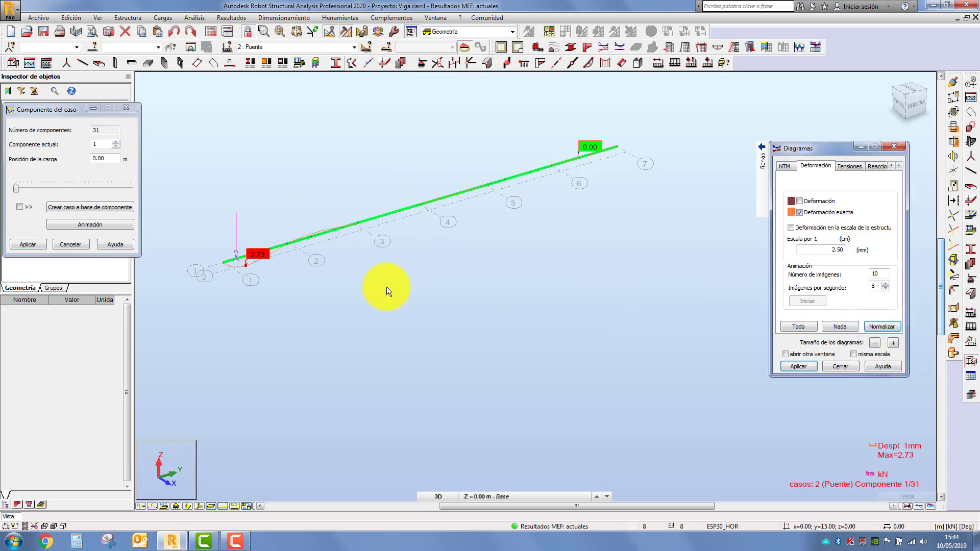
left_click(89, 224)
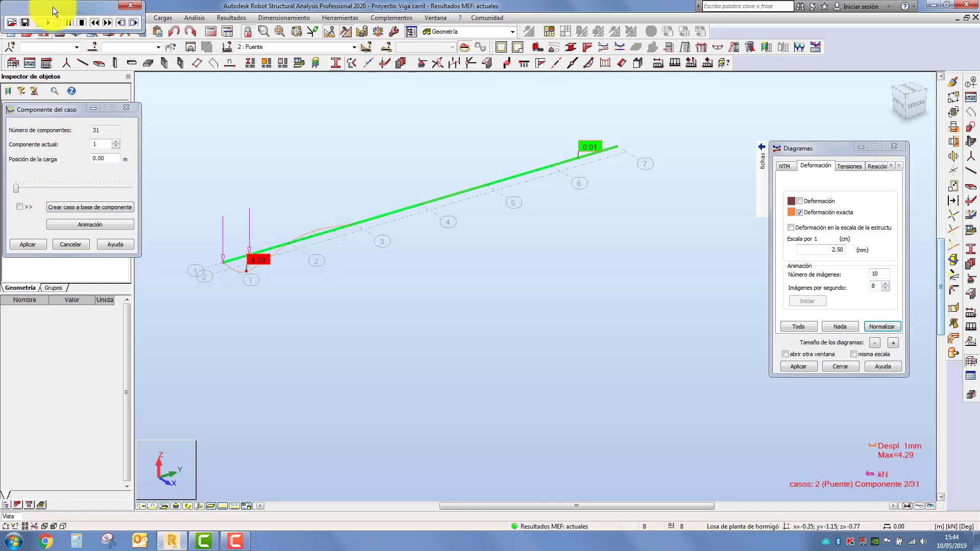
left_click_drag(53, 7, 75, 48)
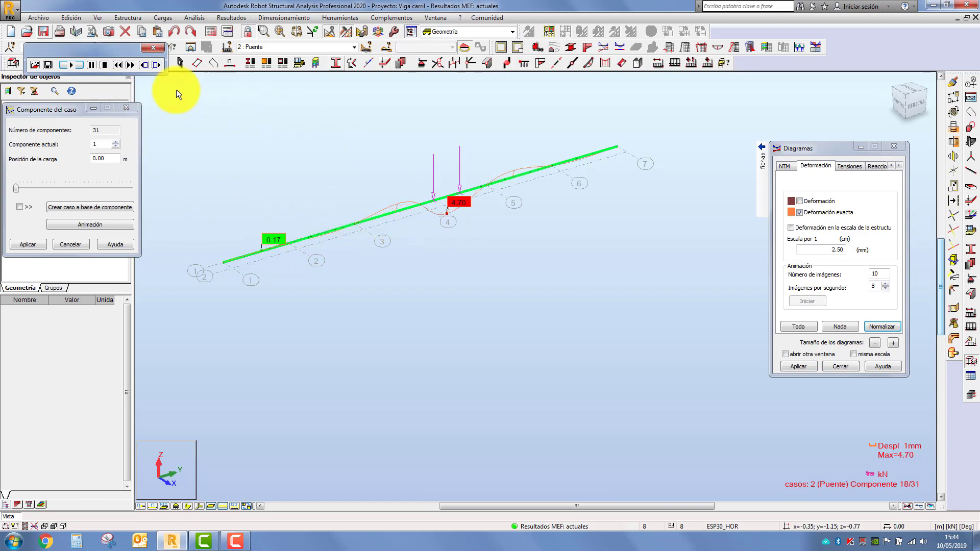
left_click(102, 63)
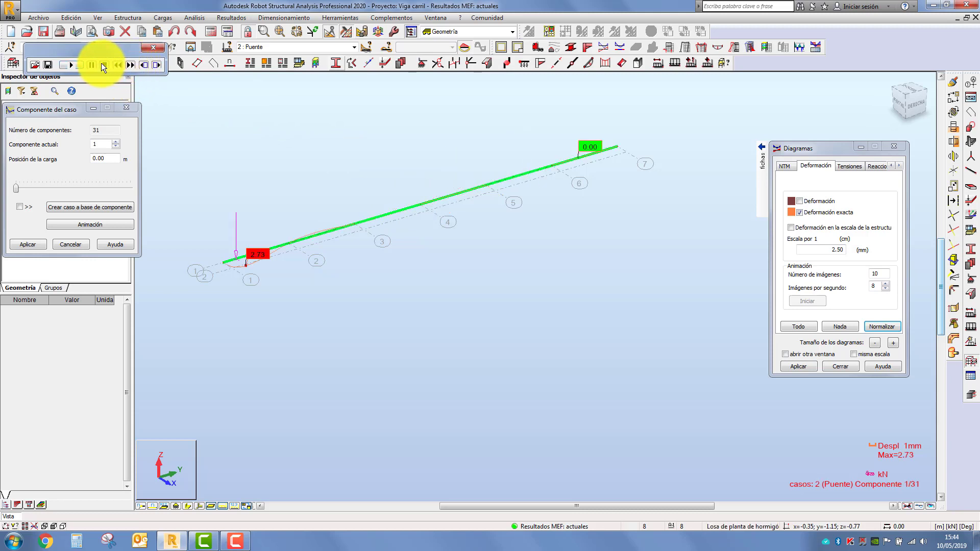
Step: Replace the exact deformation with the normalized bending moment My diagram and close the animation player
left_click(823, 210)
left_click(806, 365)
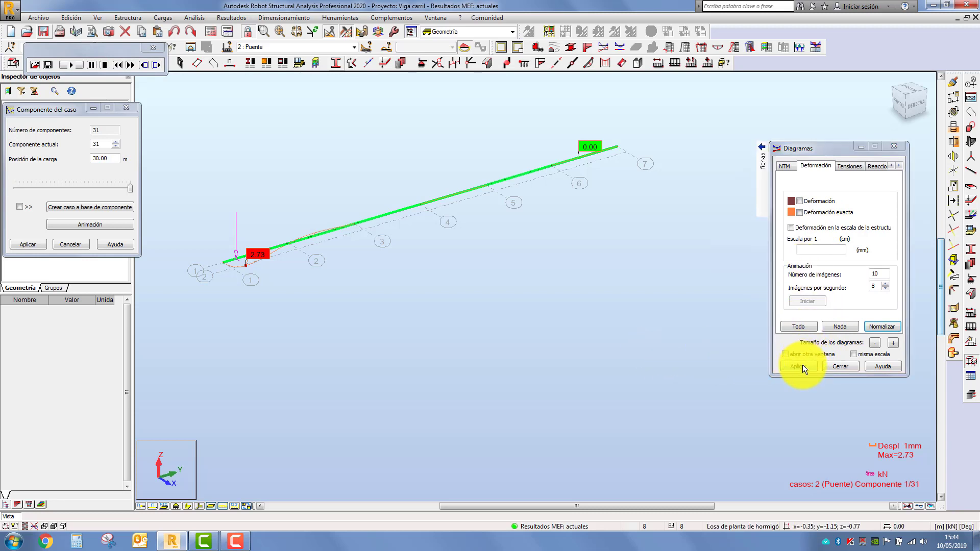
left_click(783, 166)
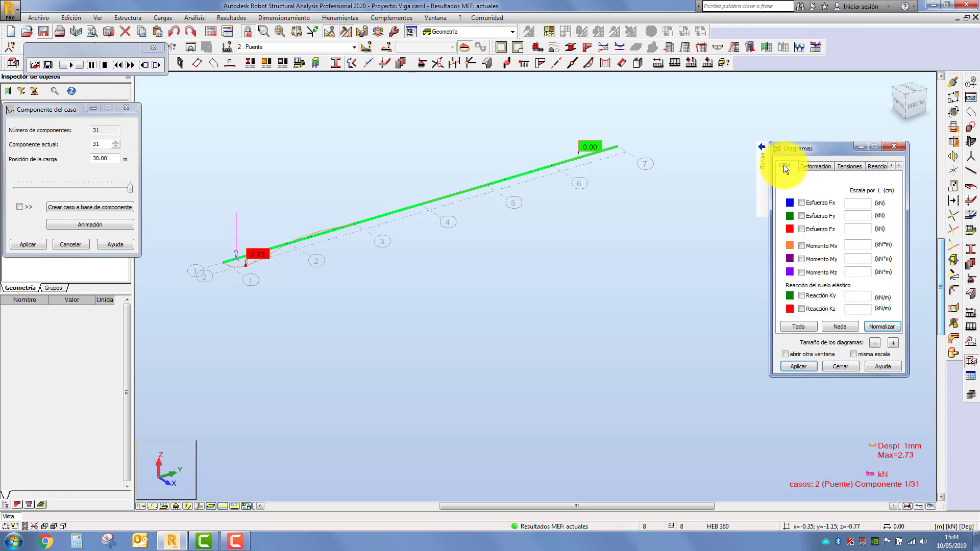
left_click(803, 259)
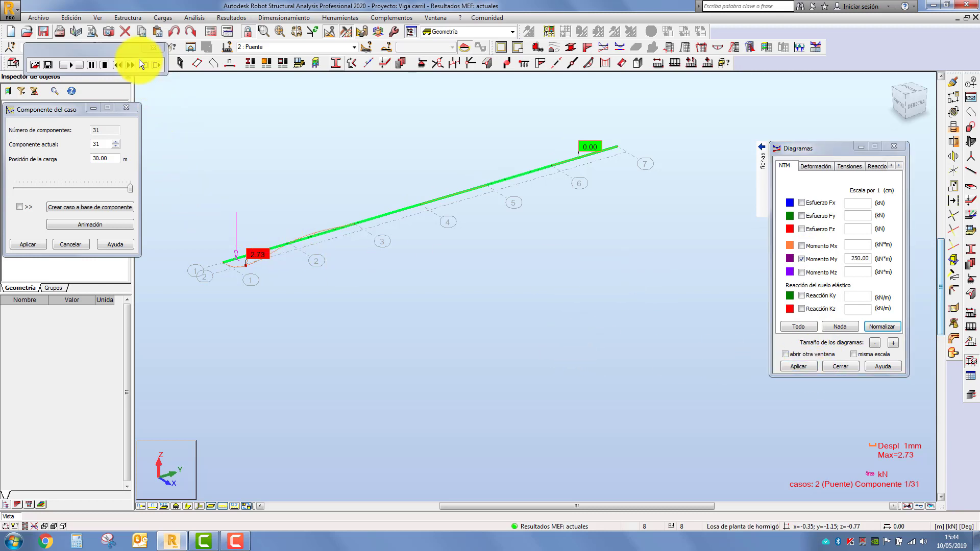
left_click(152, 47)
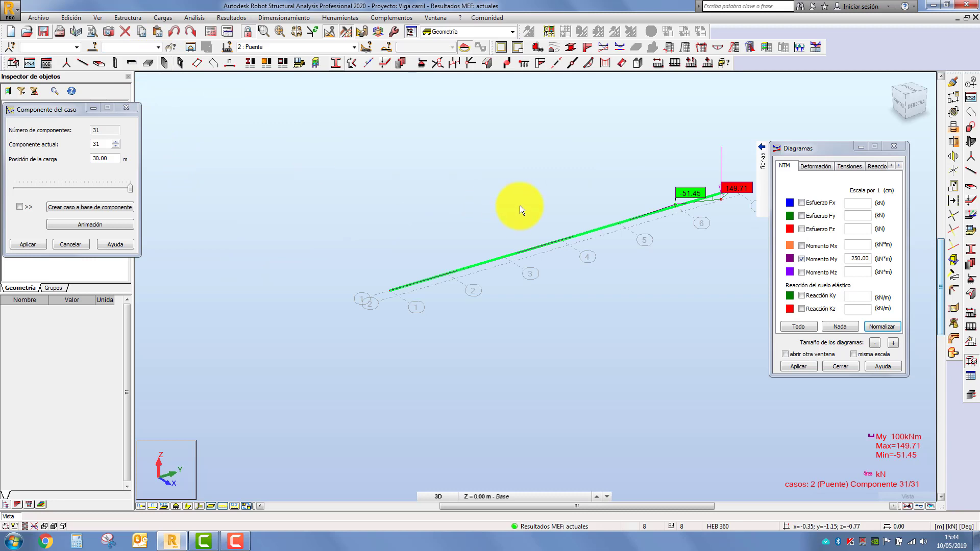
Step: Set the fill of the diagrams to uniform (uniforme) in the diagram parameters and apply it
left_click(819, 167)
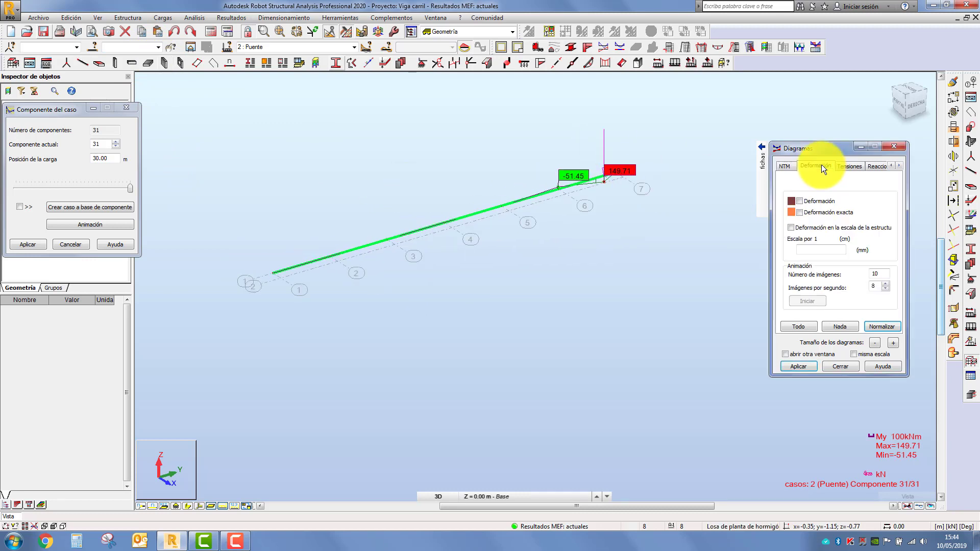
left_click(799, 366)
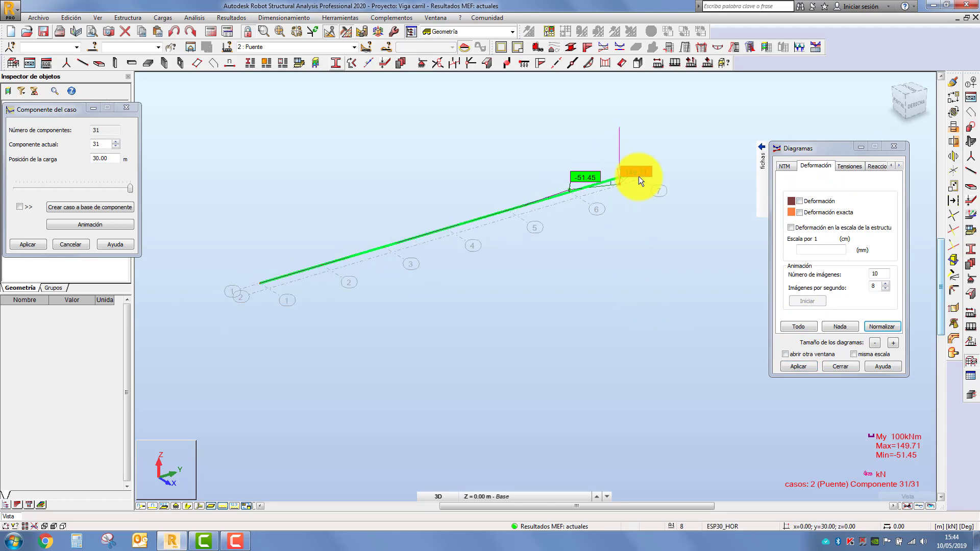
left_click(898, 165)
left_click(898, 166)
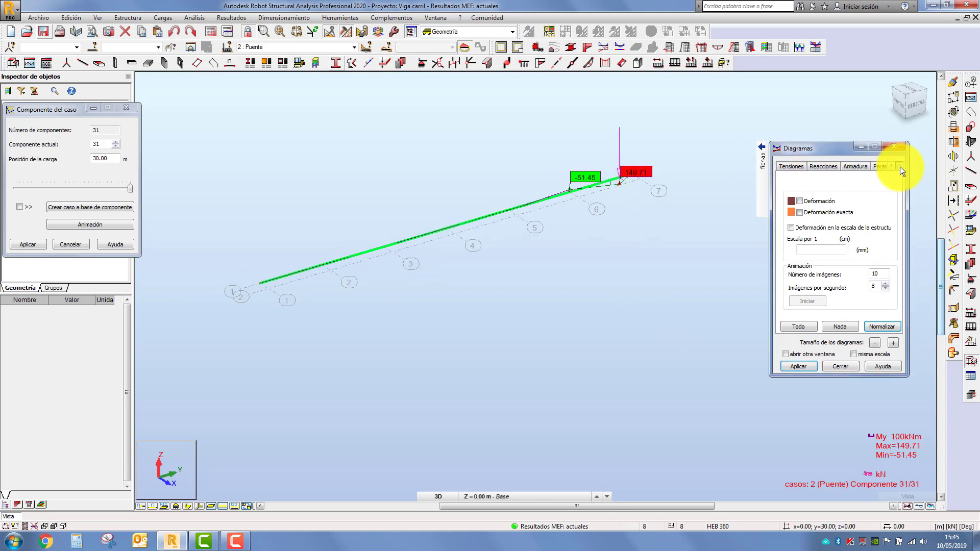
left_click(899, 165)
left_click(862, 166)
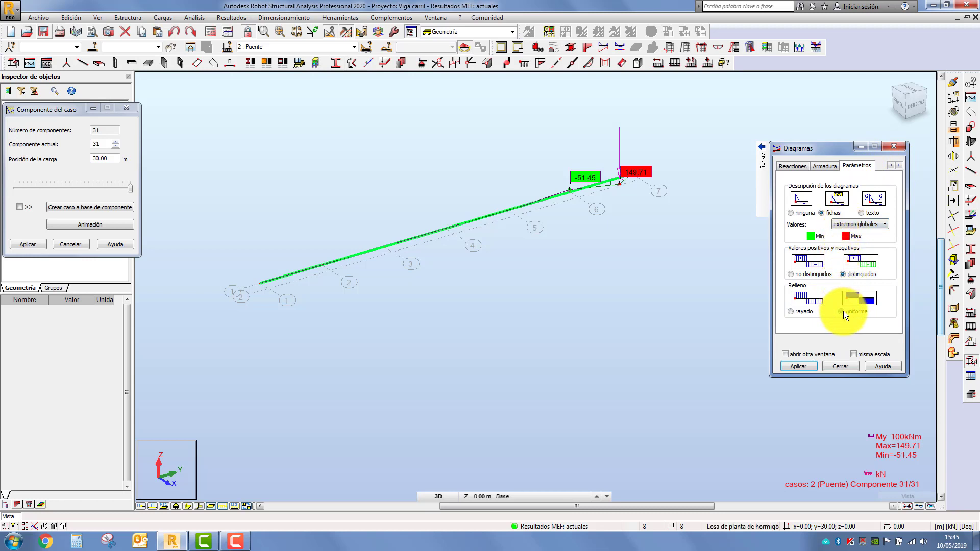
left_click(799, 366)
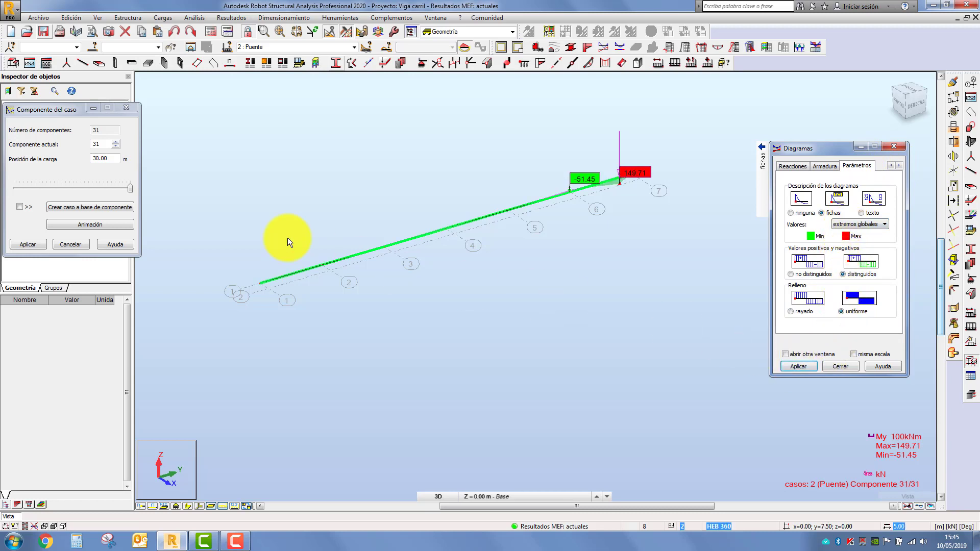
Step: Move the load to component 6 at 5.00 m and enlarge the bending moment My diagram to 30.00 kN*m per cm
left_click_drag(128, 190, 34, 187)
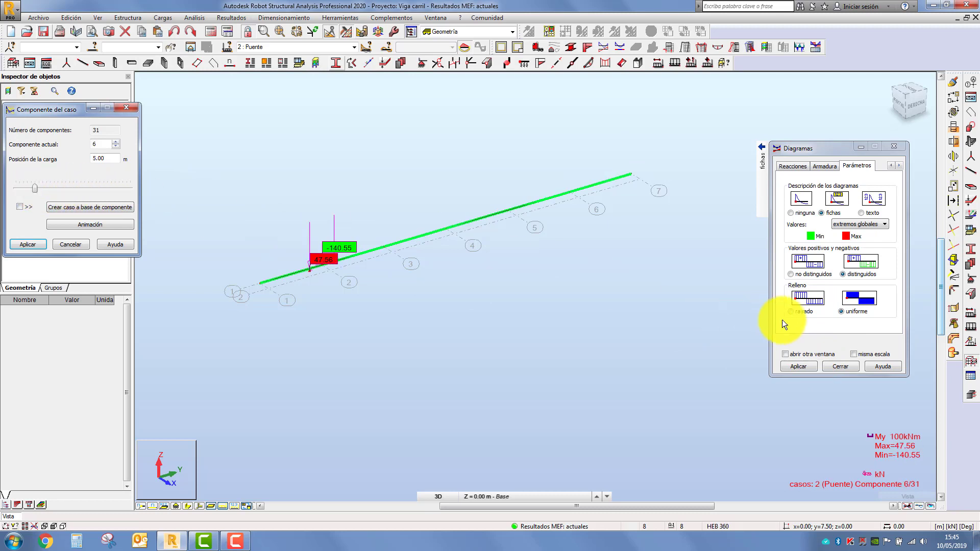
left_click(745, 166)
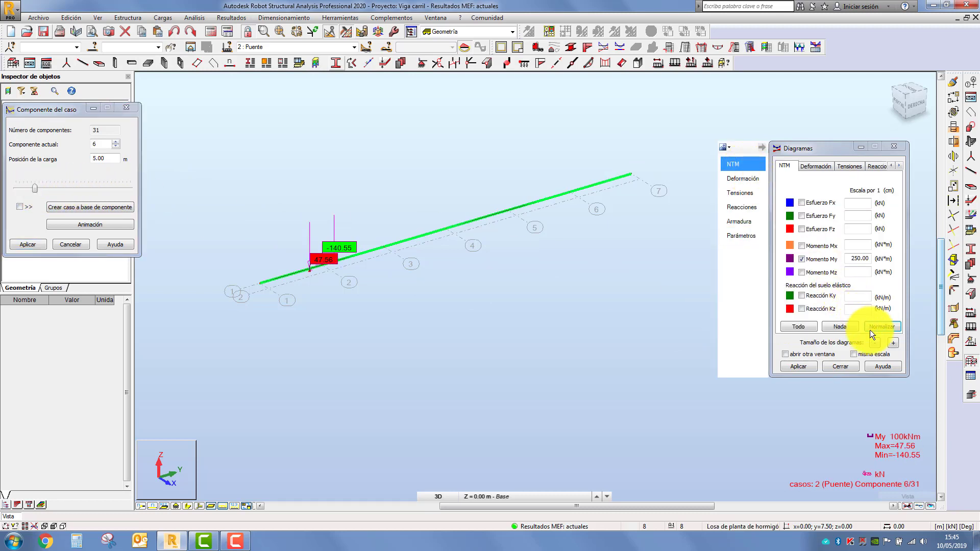
left_click(874, 344)
left_click(807, 366)
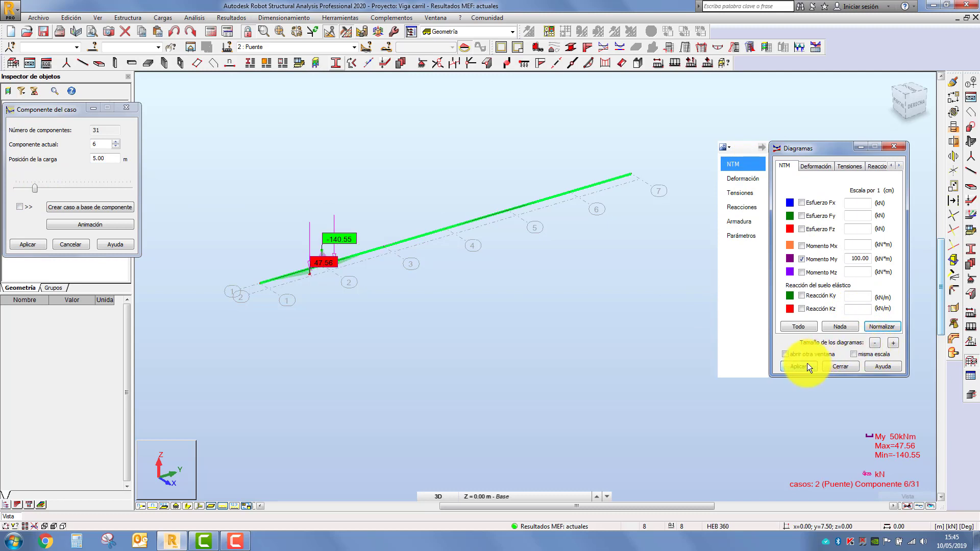
left_click(873, 342)
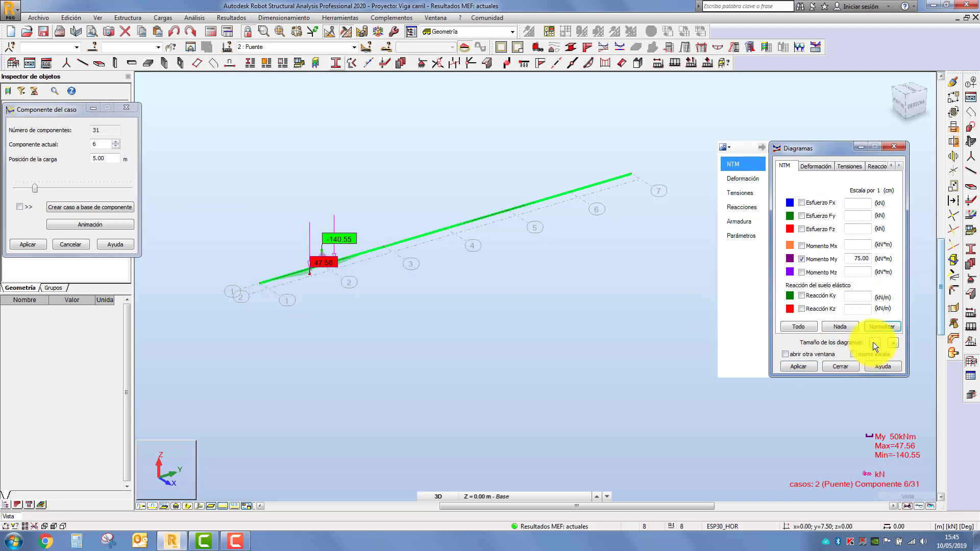
left_click(798, 366)
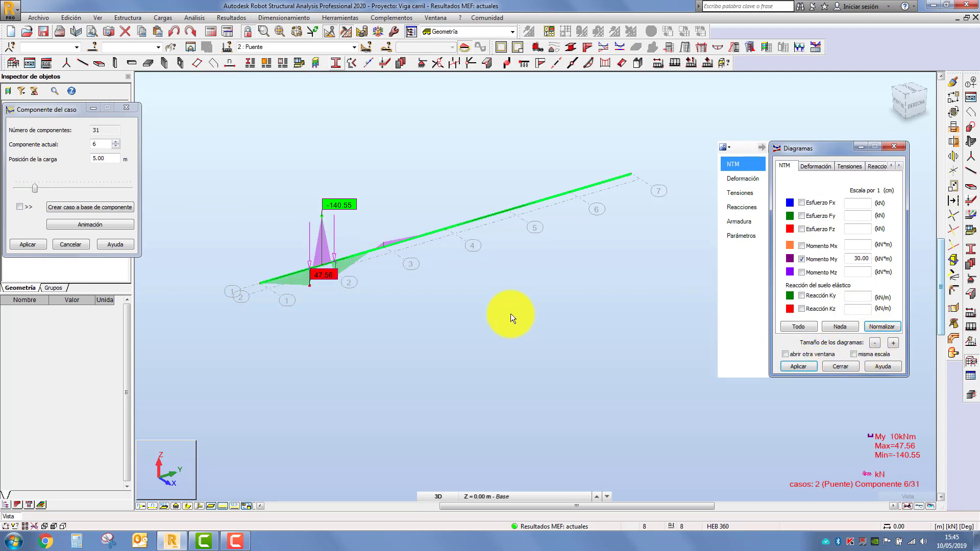
Step: Show the support symbols, move the maximum My label below the beam, and view component 4 with the load at 3.00 m
left_click(175, 506)
left_click_drag(327, 273, 333, 302)
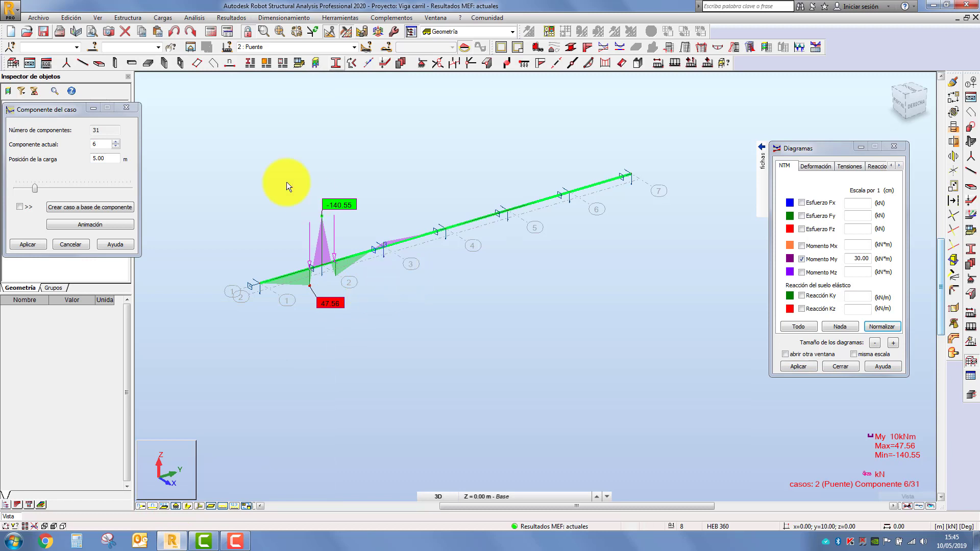
left_click_drag(35, 189, 27, 188)
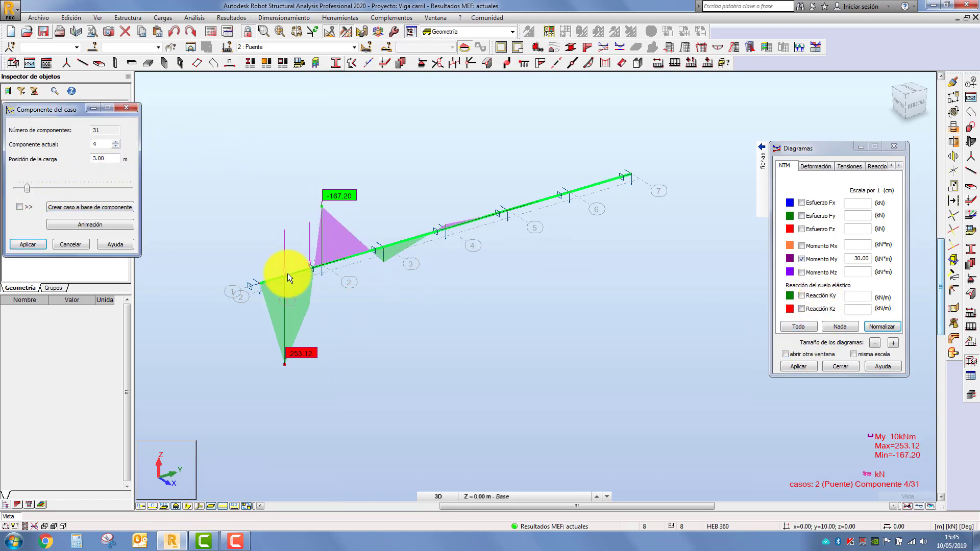
Step: Play the moving load animation of the My diagram over components 1 to 31, stop it, and hide the section shapes
left_click(100, 224)
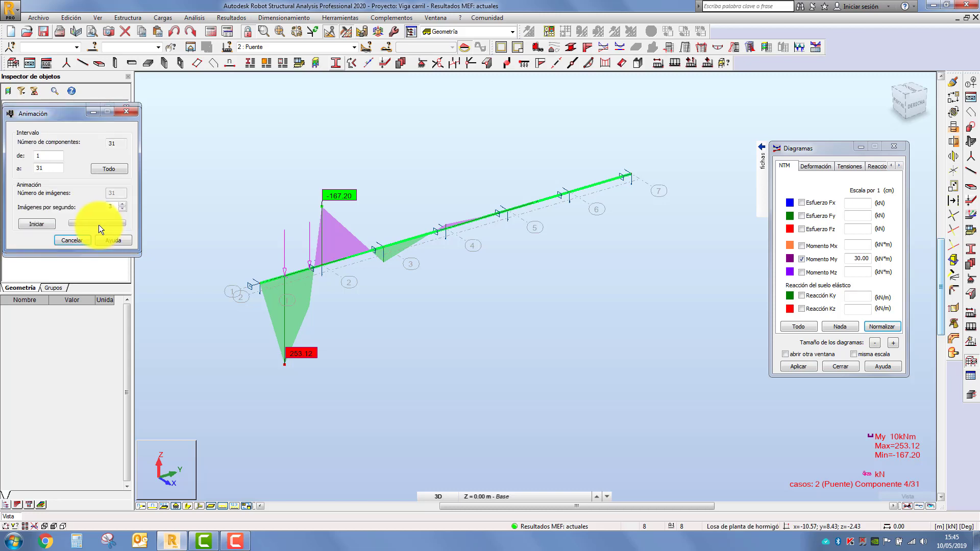
left_click(35, 225)
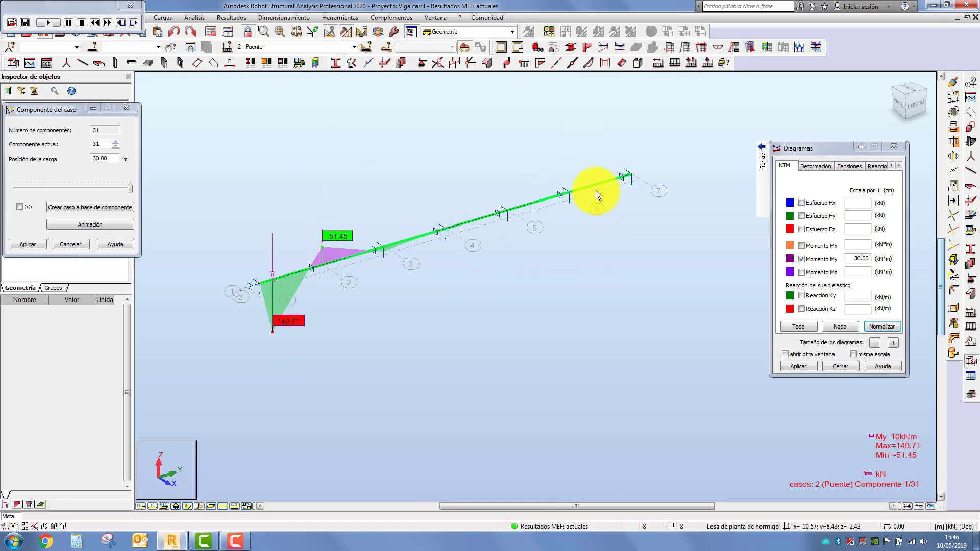
left_click(762, 159)
left_click(80, 21)
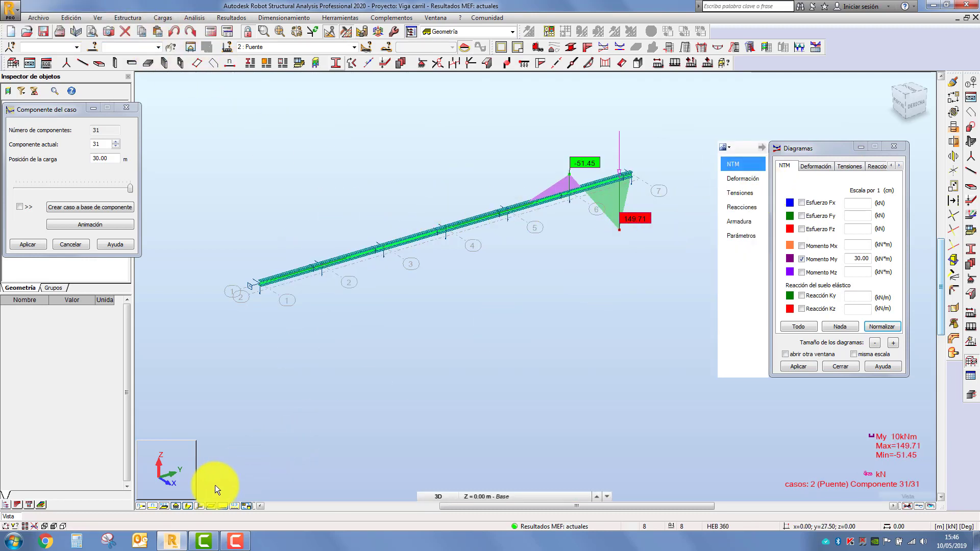
left_click(188, 504)
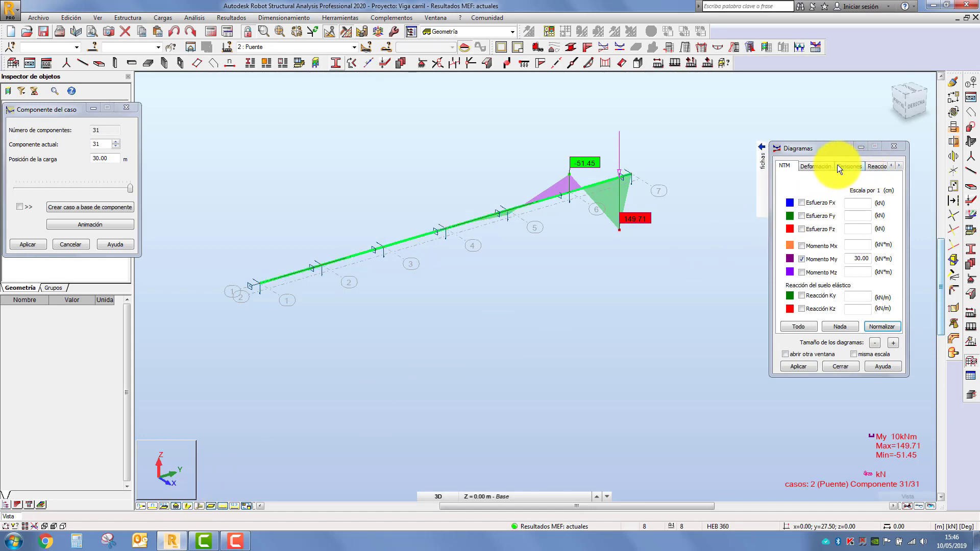
Step: Replace the My diagram with the shear force Fz diagram and enlarge its scale to 50.00 kN per cm
left_click(802, 259)
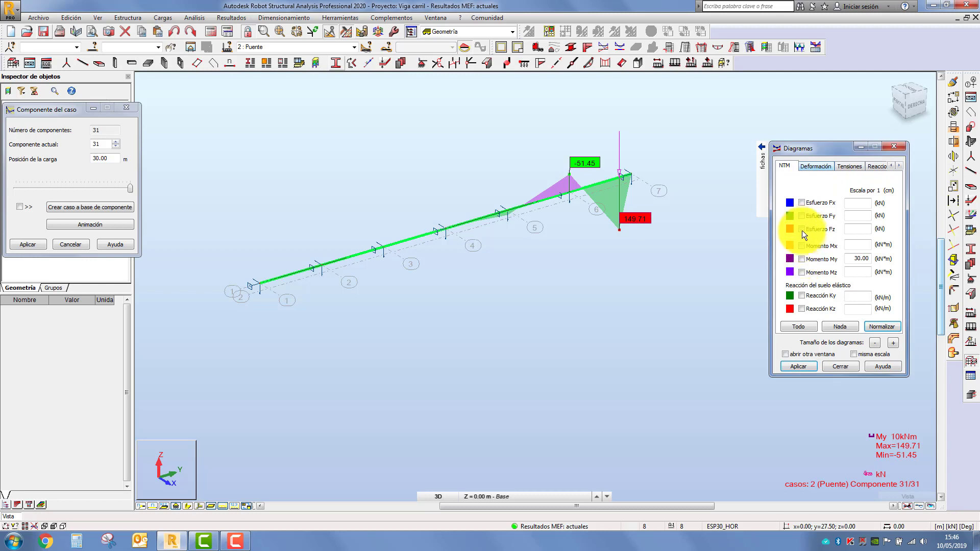
left_click(792, 364)
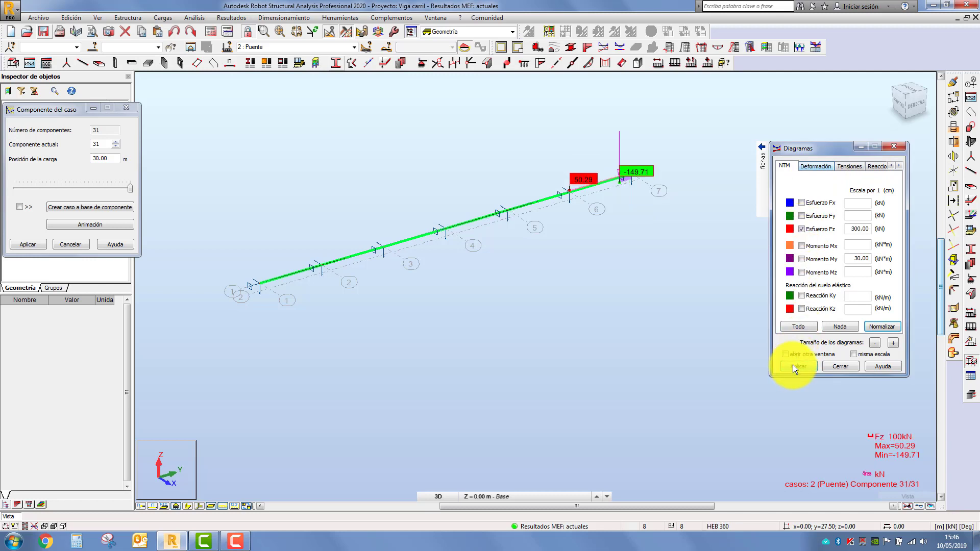
left_click(874, 342)
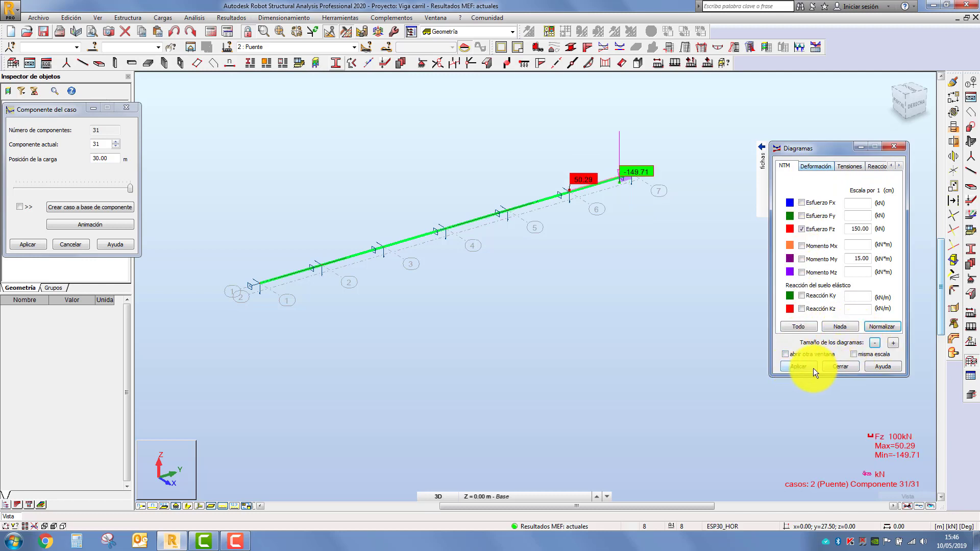
left_click(811, 367)
left_click(873, 342)
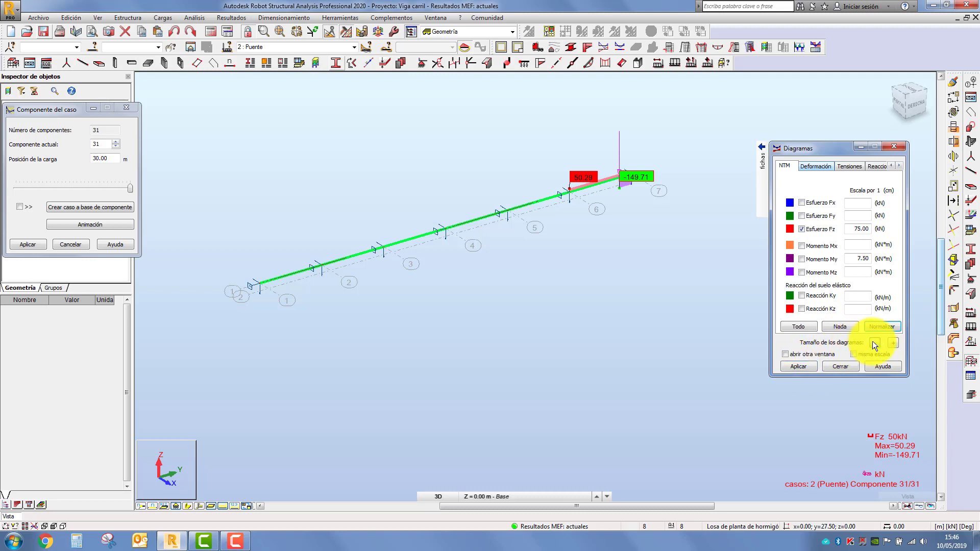
left_click(871, 341)
left_click(805, 366)
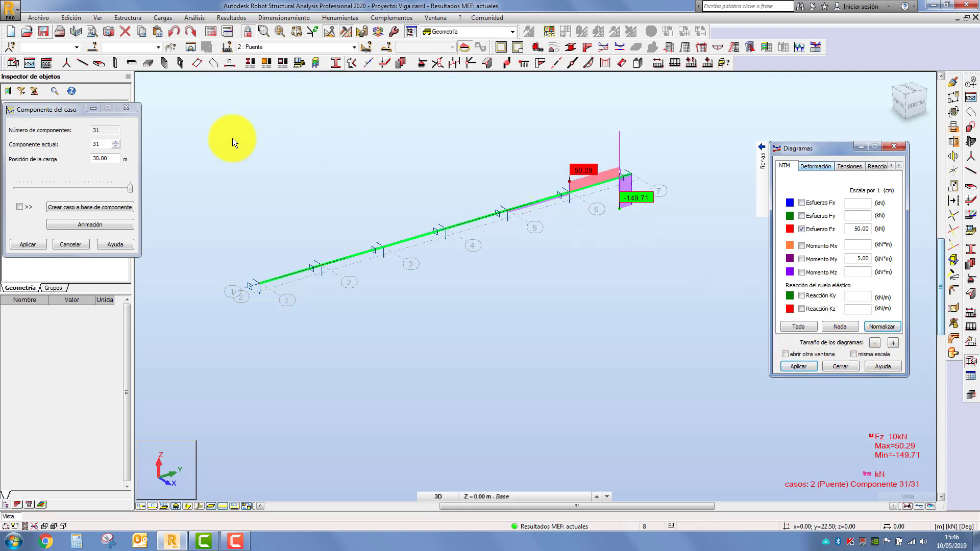
Step: Play the moving load animation of the Fz shear diagram over all components and close the animation player
left_click(80, 225)
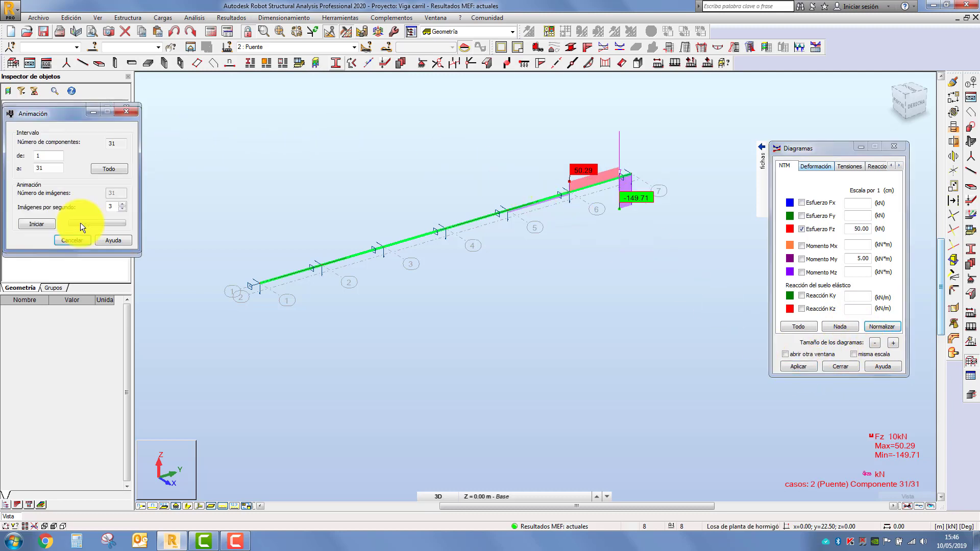
left_click(29, 223)
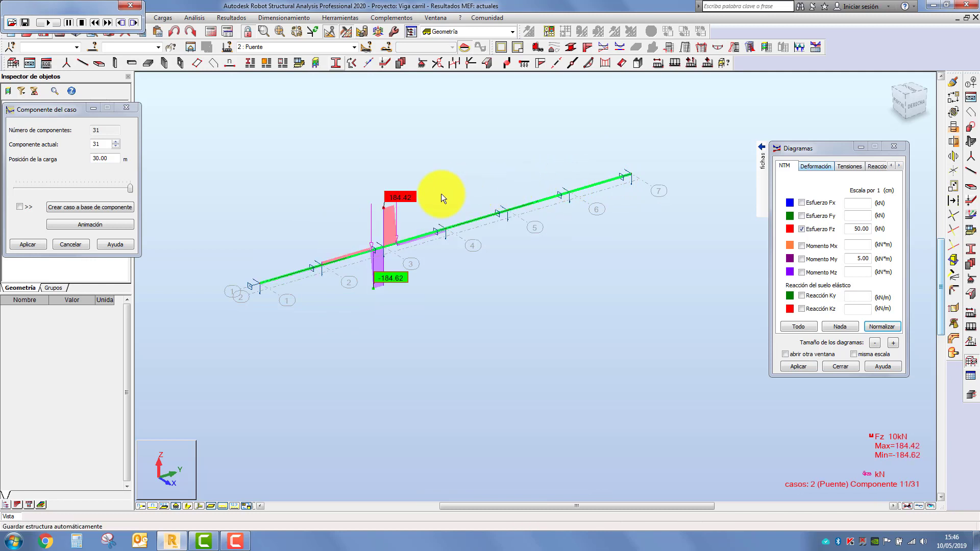
left_click(132, 7)
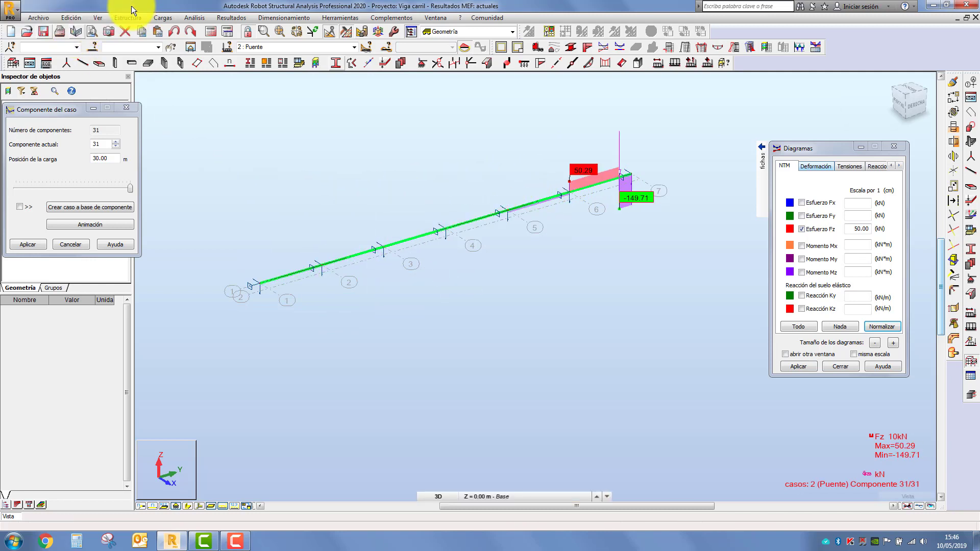
left_click_drag(65, 105, 83, 97)
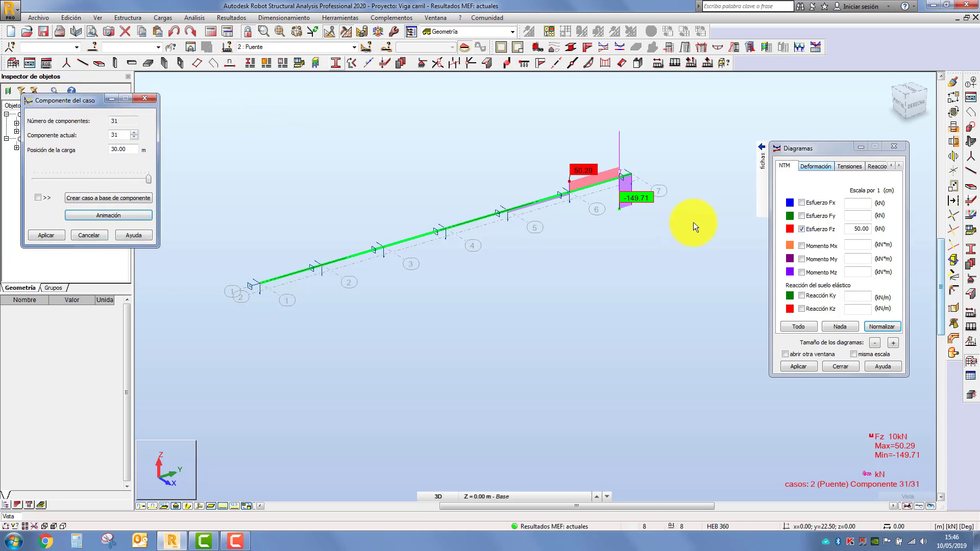
Step: Replace the shear diagram with the FZ support reactions and view them at components 24 (23.00 m) and 18 (17.00 m)
left_click(801, 229)
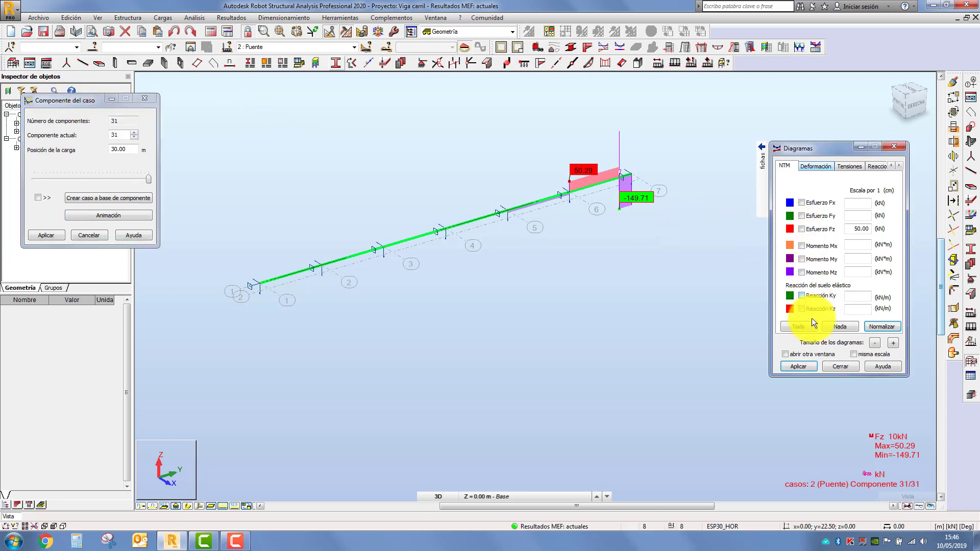
left_click(799, 366)
left_click(872, 166)
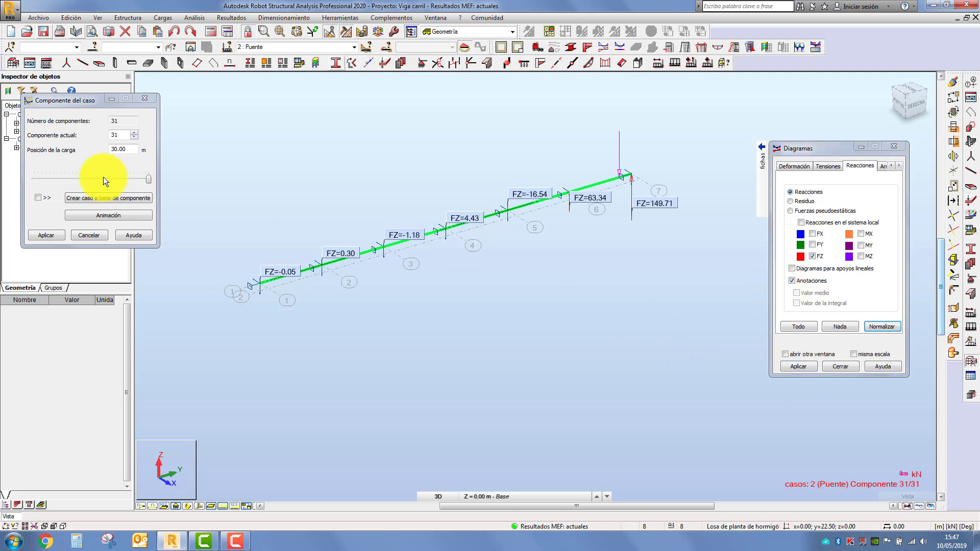
left_click_drag(151, 177, 122, 180)
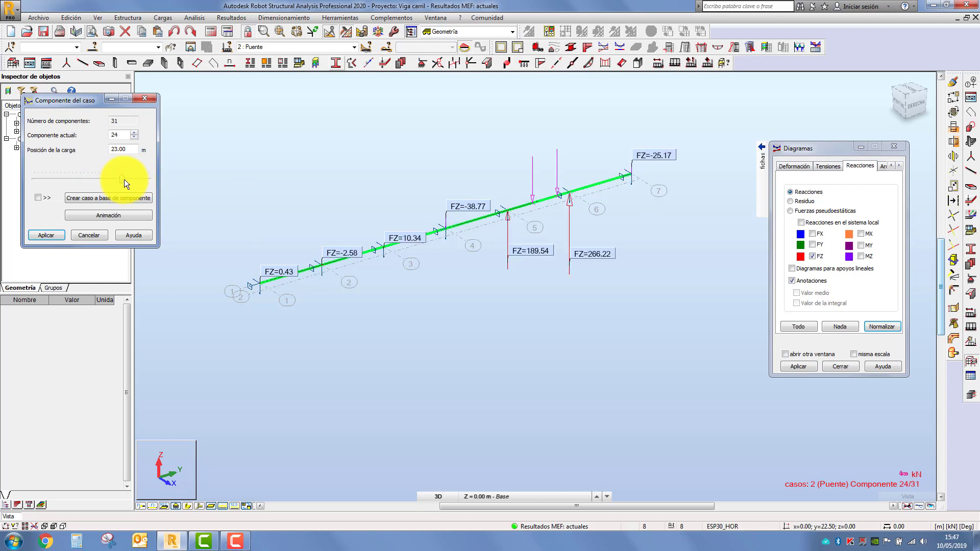
left_click_drag(124, 179, 102, 179)
Step: Play the moving load animation of the FZ support reactions, stop it, and close the animation player
left_click(99, 213)
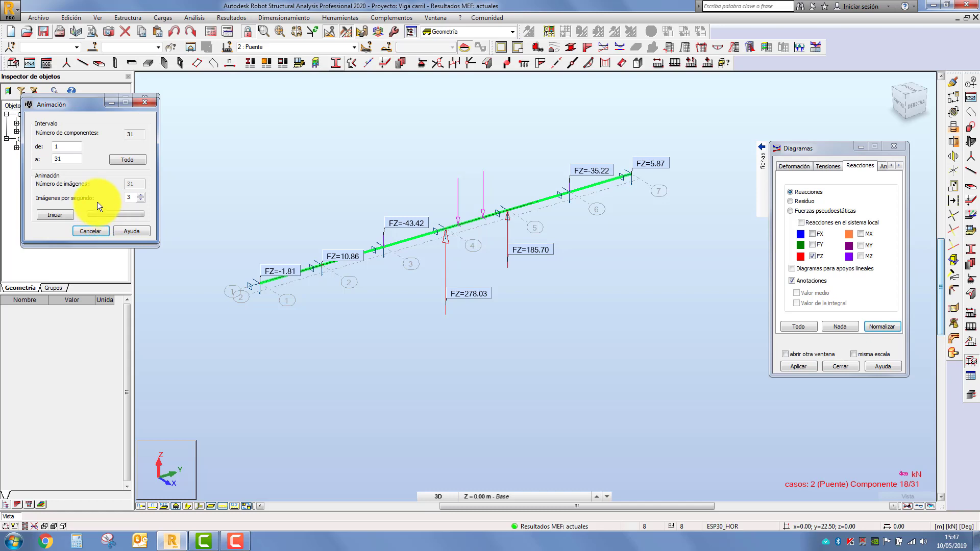
left_click(63, 212)
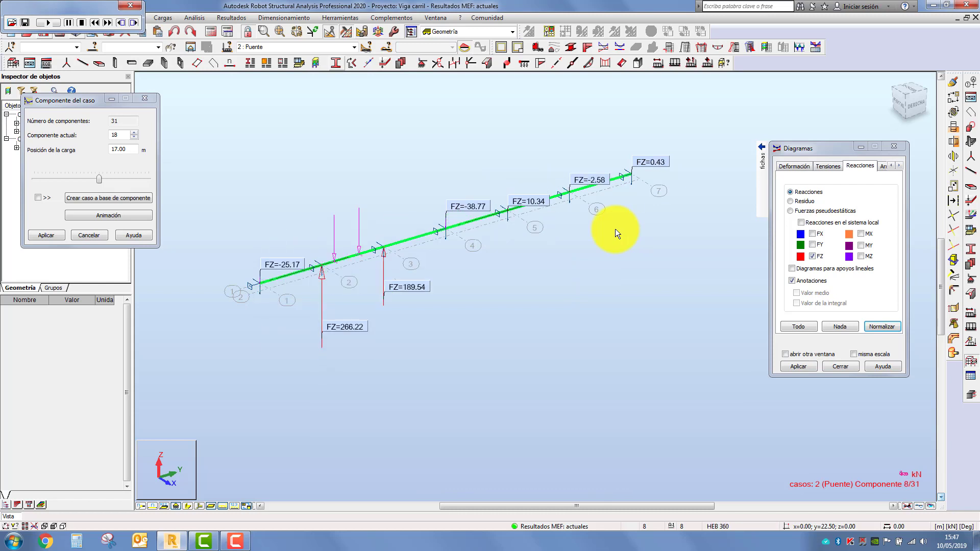
left_click(80, 22)
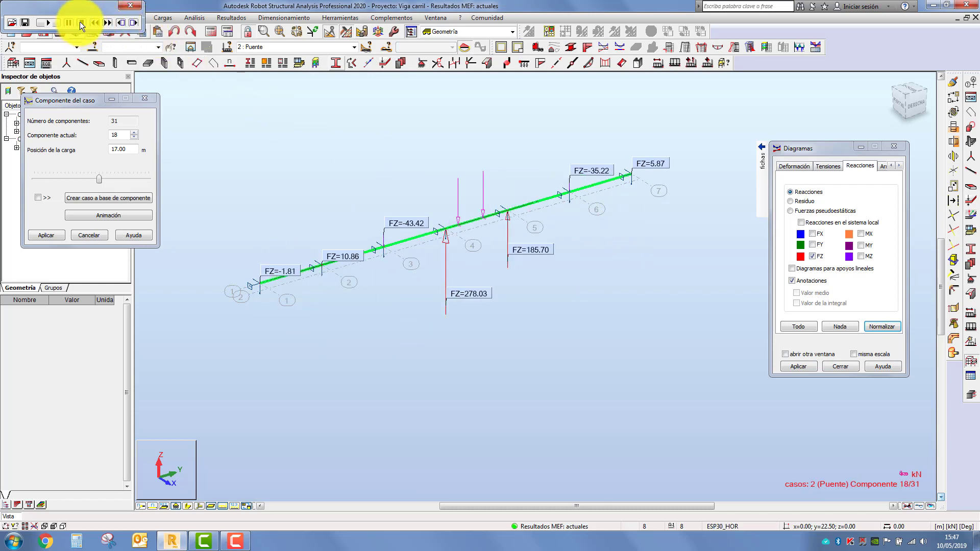
left_click(134, 8)
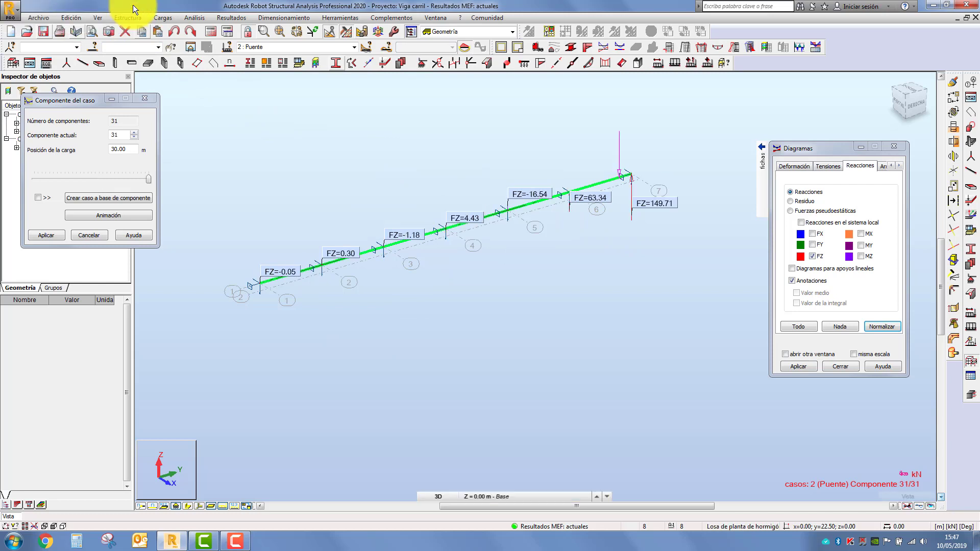
Step: Replace the FZ reactions with the exact deformation at 2.50 mm per cm and view component 13 with the load at 12.00 m
left_click(813, 256)
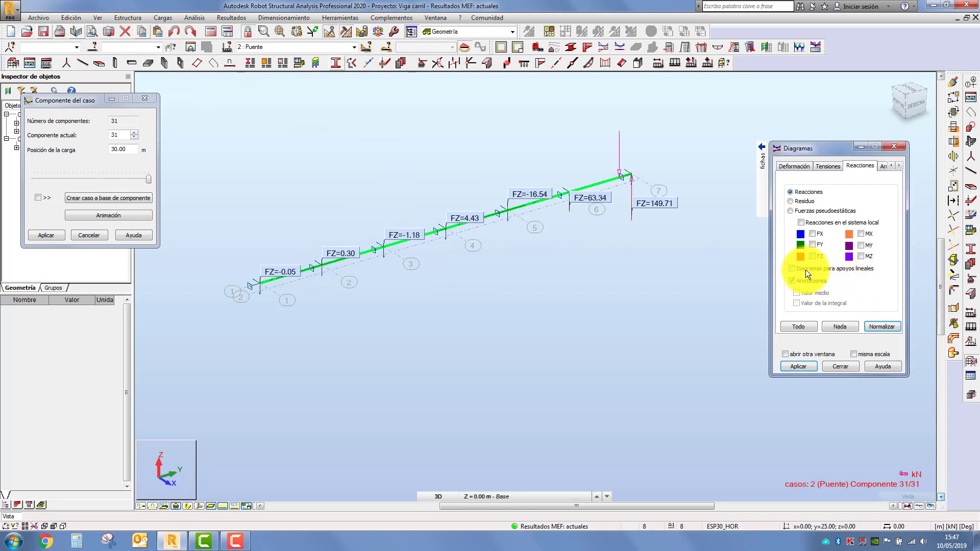
left_click(797, 365)
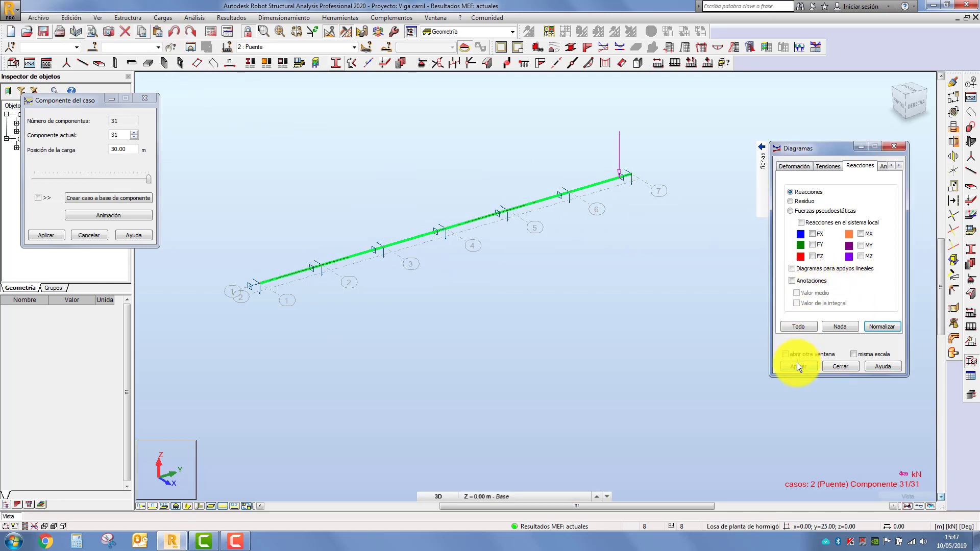
left_click(790, 165)
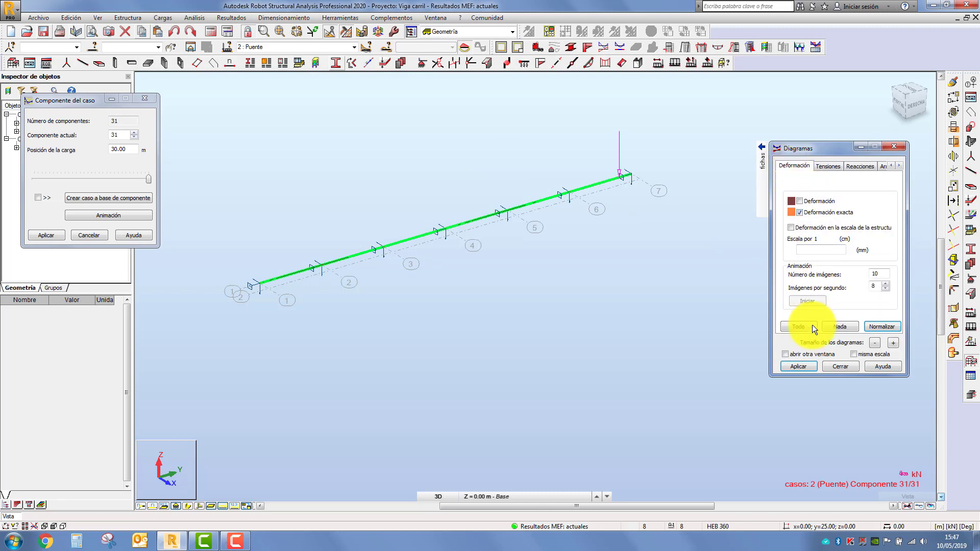
left_click(798, 366)
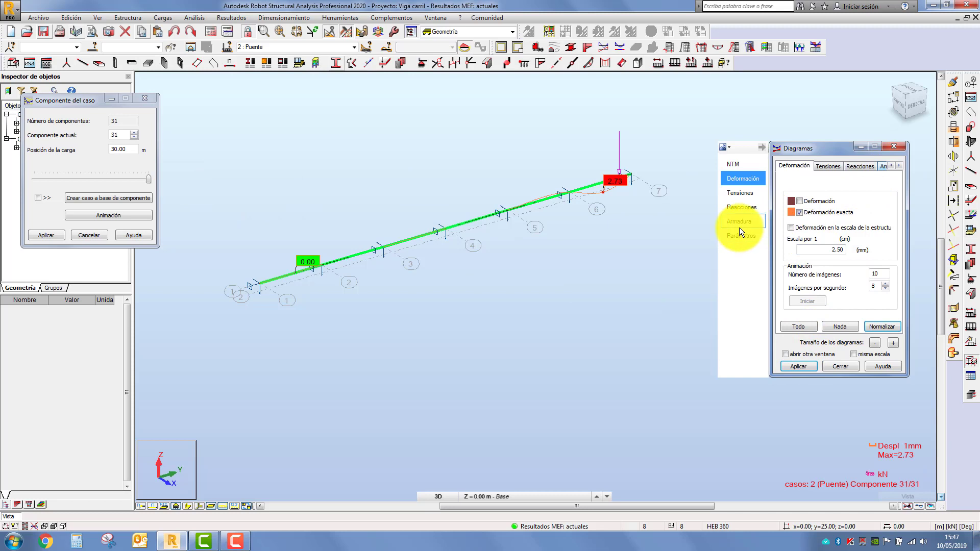
left_click_drag(149, 177, 81, 180)
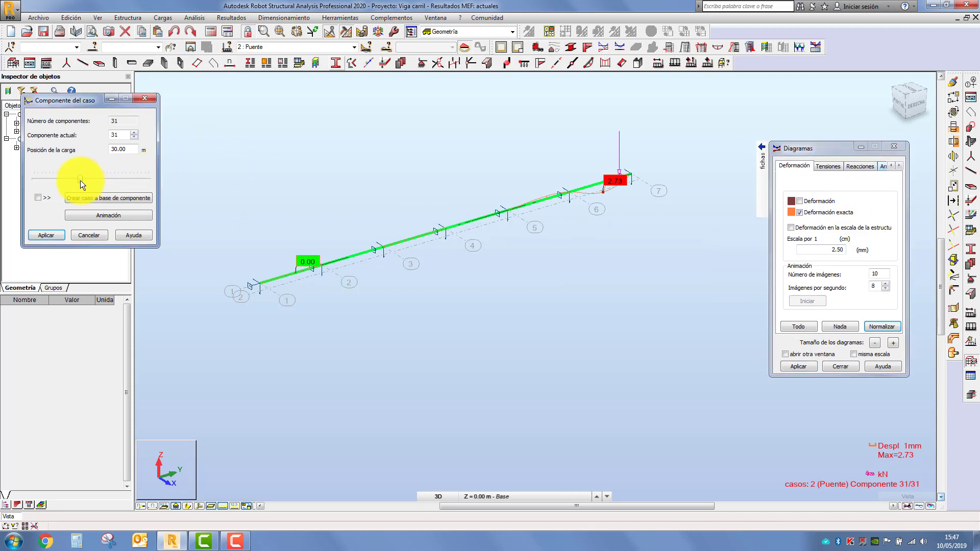
Step: Set the diagram descriptions to none (ninguna) in the diagram parameters and orbit the beam to inspect its deformed shape
left_click(900, 165)
left_click(899, 166)
left_click(851, 168)
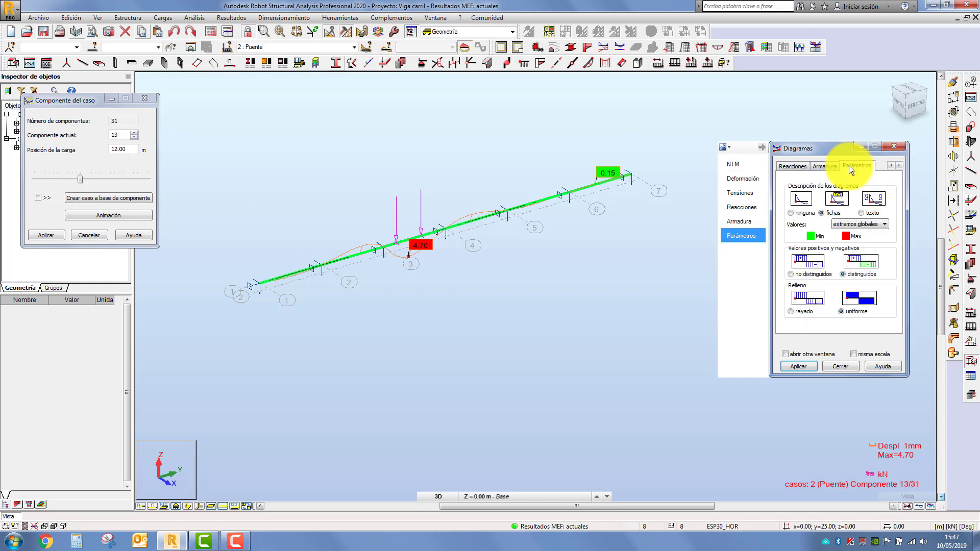
left_click(800, 213)
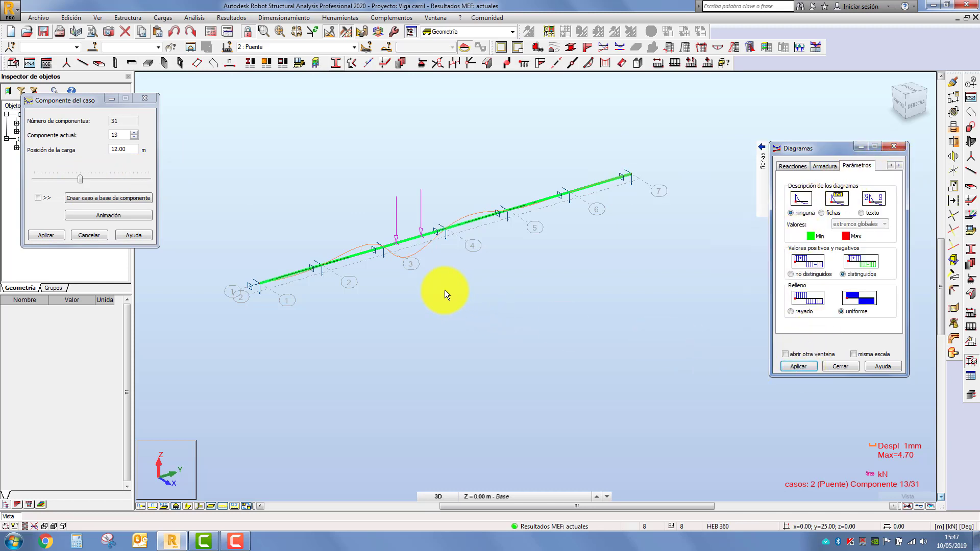
middle_click_drag(445, 295, 396, 219, "shift")
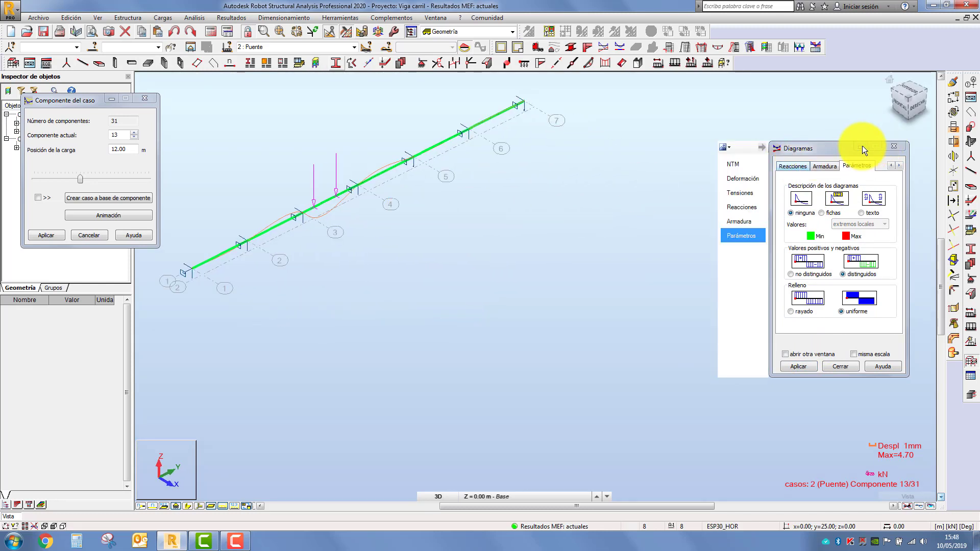
Step: Stack the case component and diagrams dialogs together beside the beam view
left_click_drag(861, 147, 68, 258)
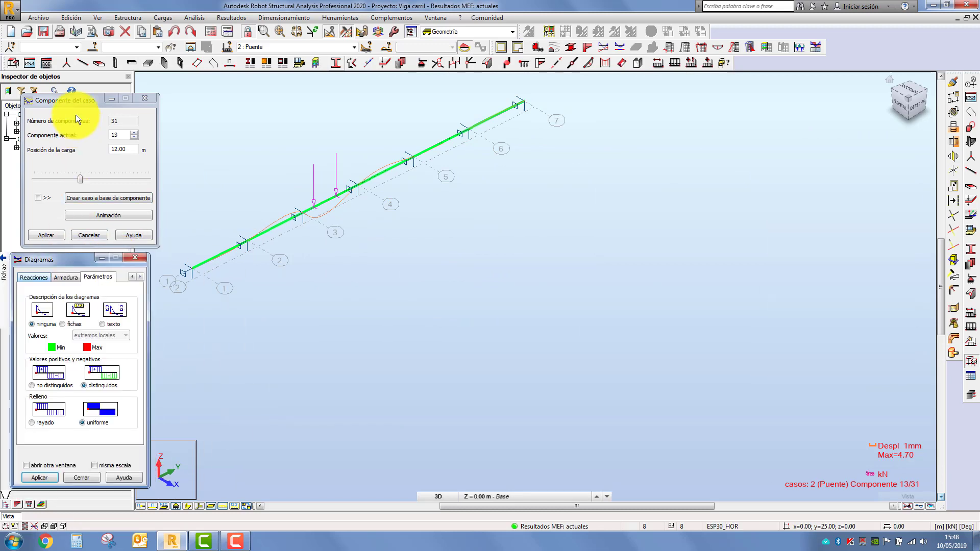
left_click_drag(81, 98, 70, 78)
left_click_drag(55, 254, 57, 236)
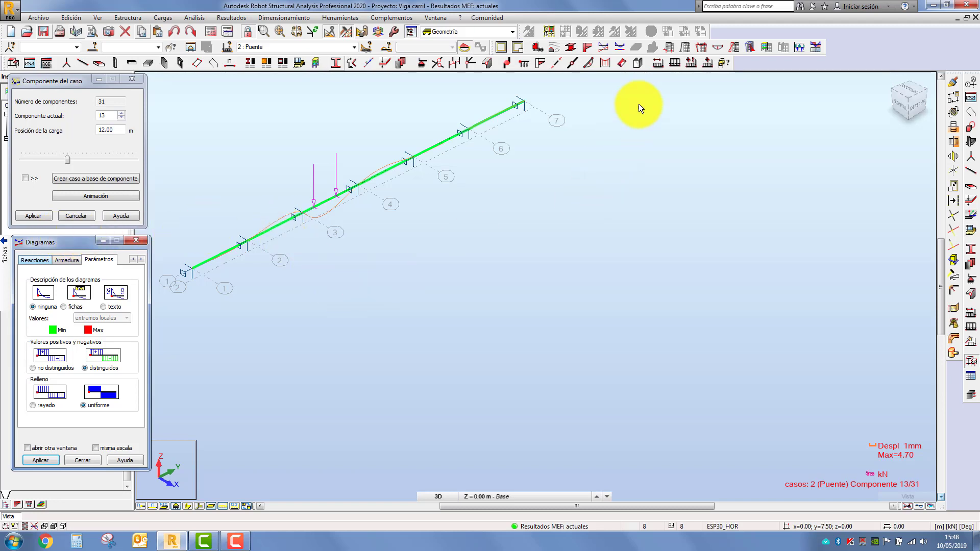
Step: Open the maximum deflections table (Flechas máximas), shrink its window and place it clear of the model view
left_click(721, 47)
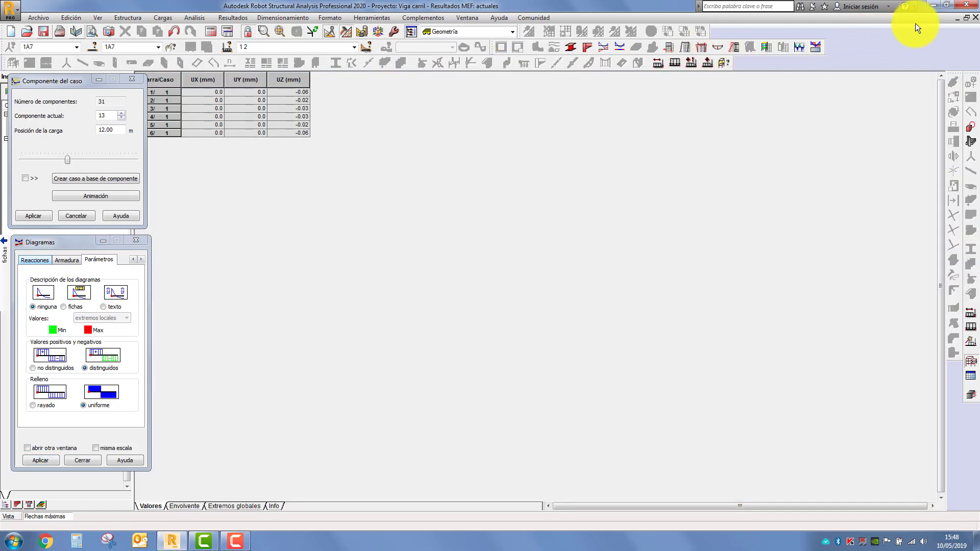
left_click(963, 17)
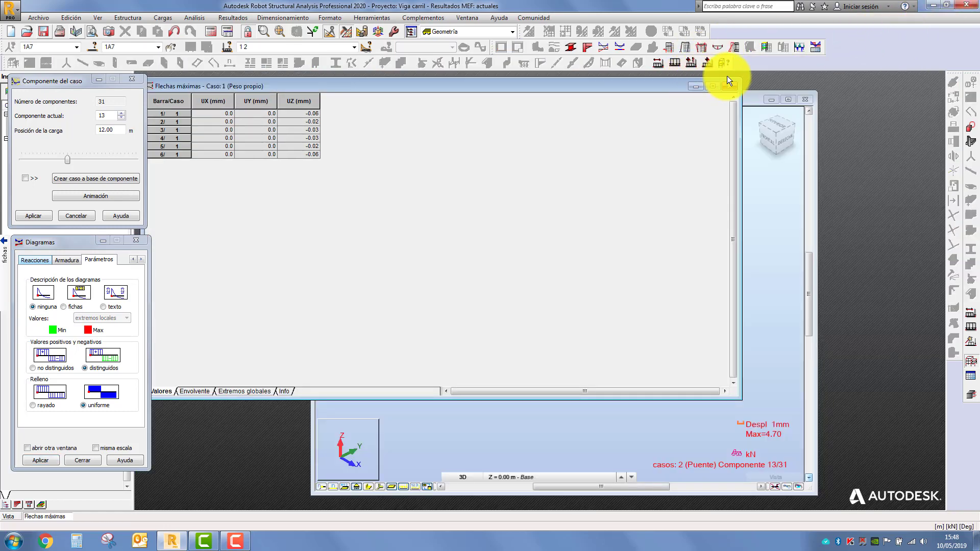
left_click_drag(739, 78, 355, 78)
left_click_drag(277, 85, 811, 113)
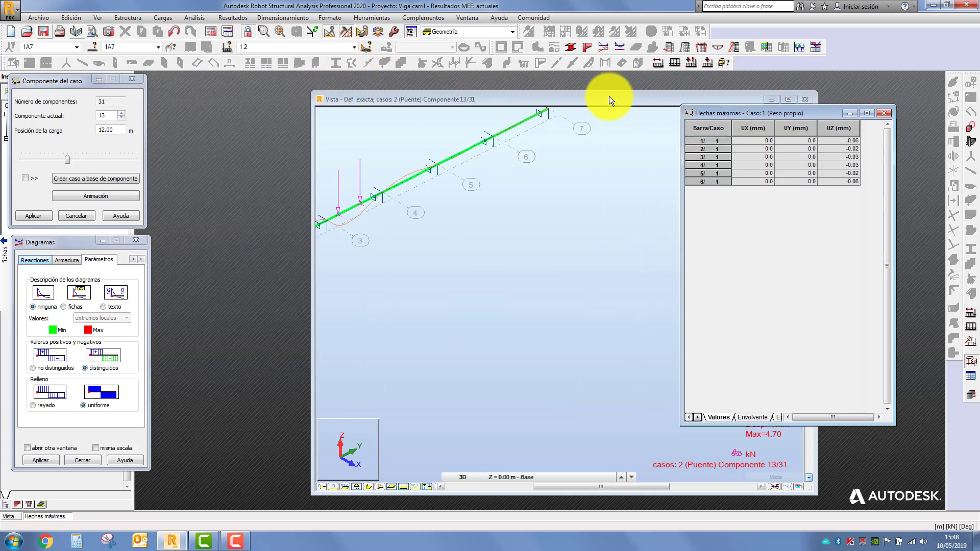
Step: Fit the model view window between the dialogs and the deflections table, and display the bar numbers on the beam
left_click_drag(609, 96, 463, 87)
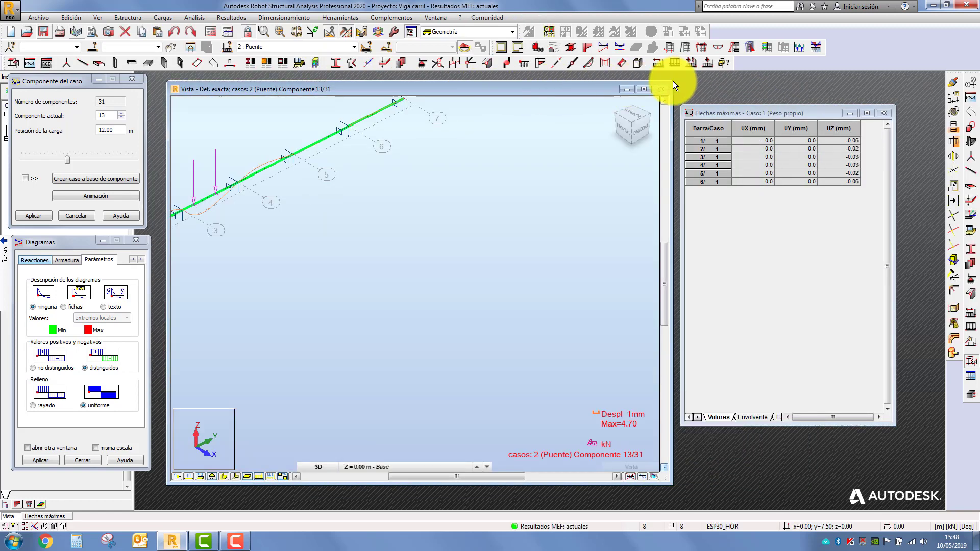
left_click_drag(673, 81, 619, 72)
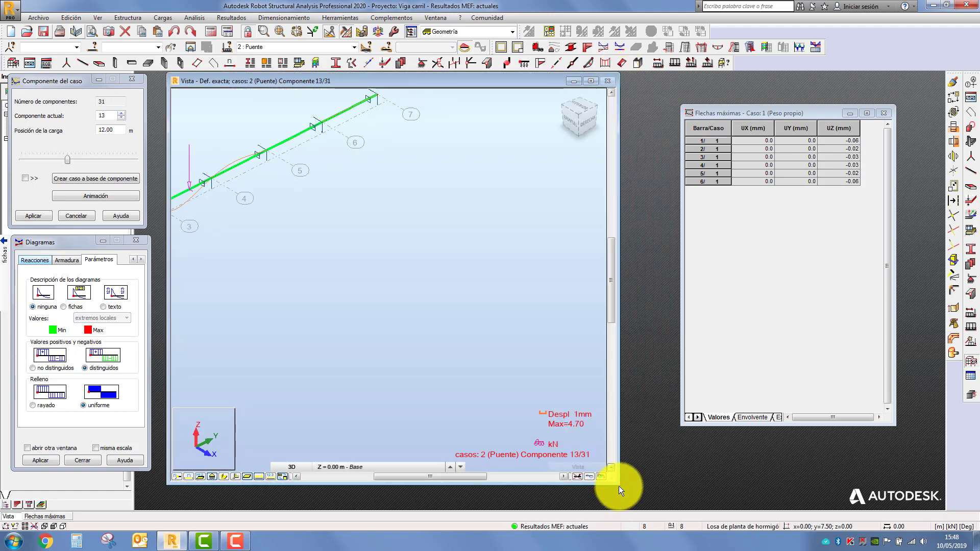
left_click_drag(618, 483, 678, 504)
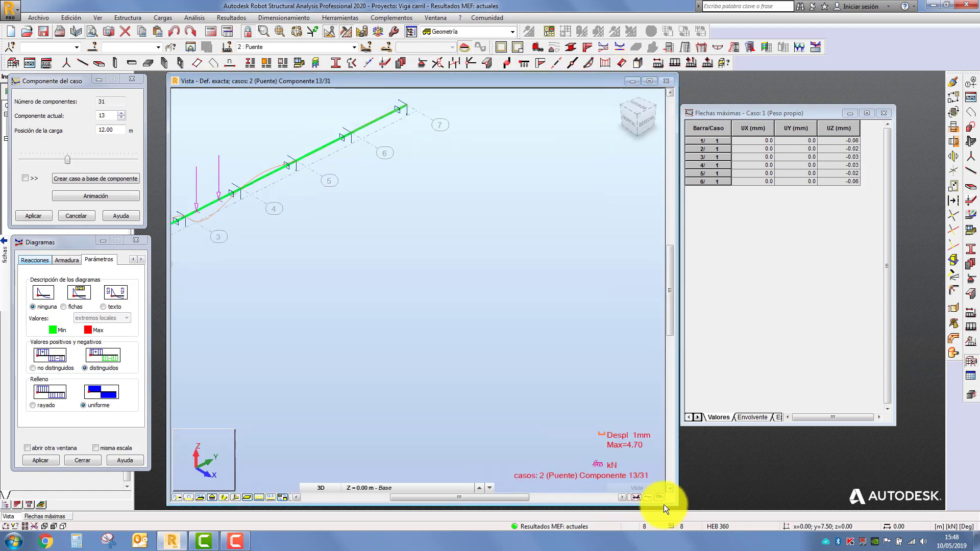
scroll(456, 281, "down", 1)
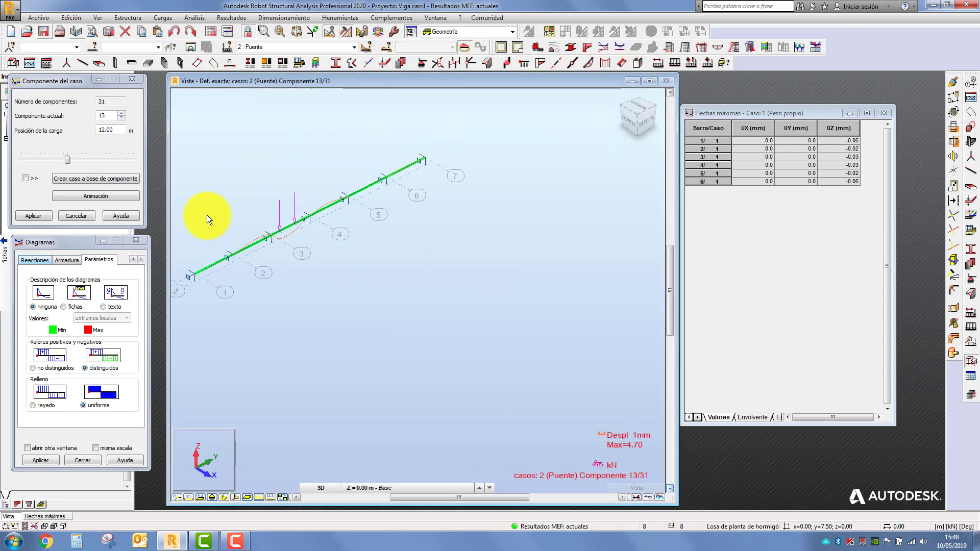
scroll(212, 220, "up", 2)
left_click_drag(167, 228, 152, 230)
scroll(381, 249, "down", 1)
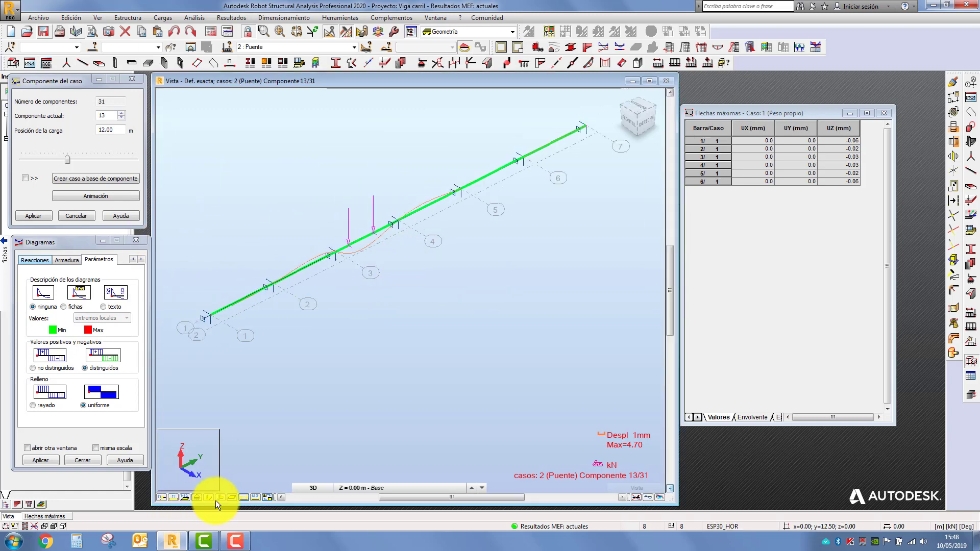
left_click(174, 497)
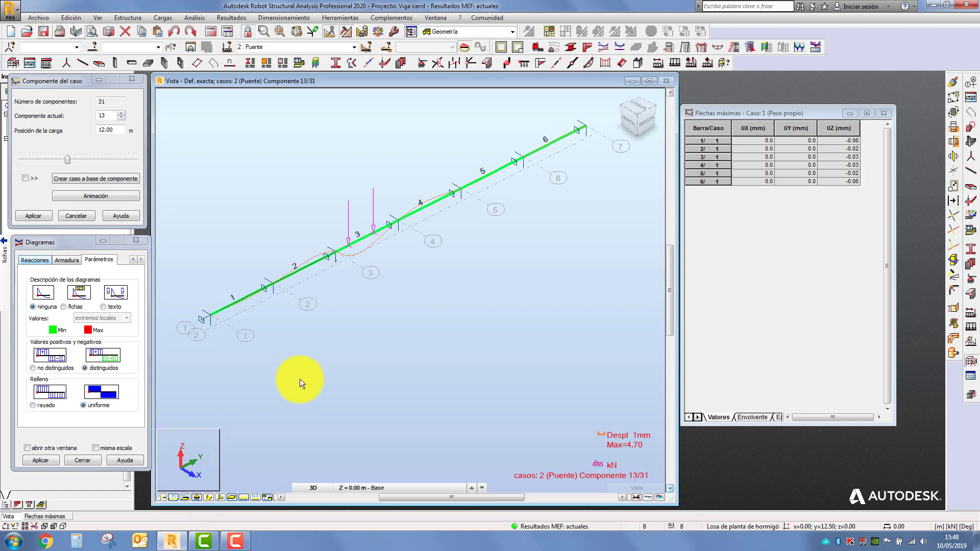
scroll(360, 246, "up", 4)
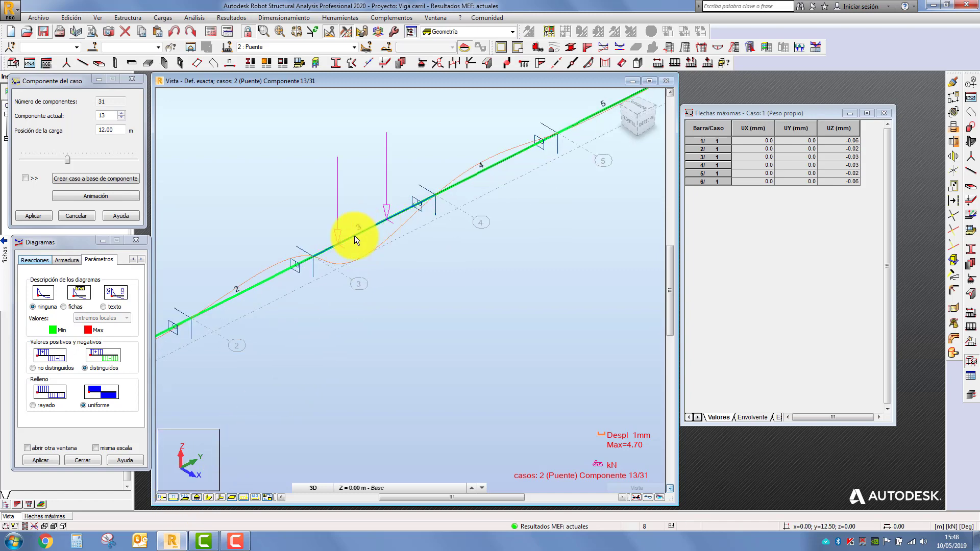
Step: Limit the maximum deflections table to load case 2 : Puente and bar 3
left_click(733, 224)
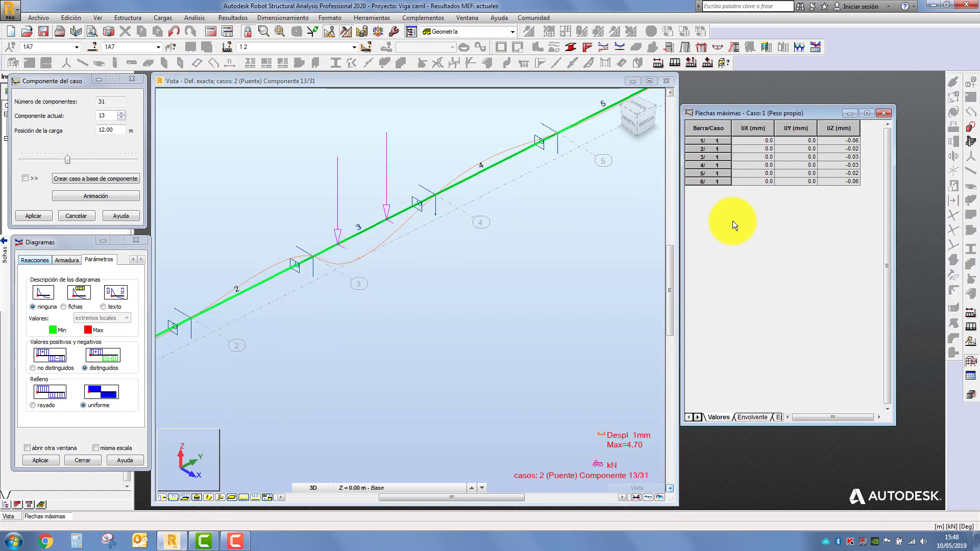
left_click_drag(752, 116, 783, 117)
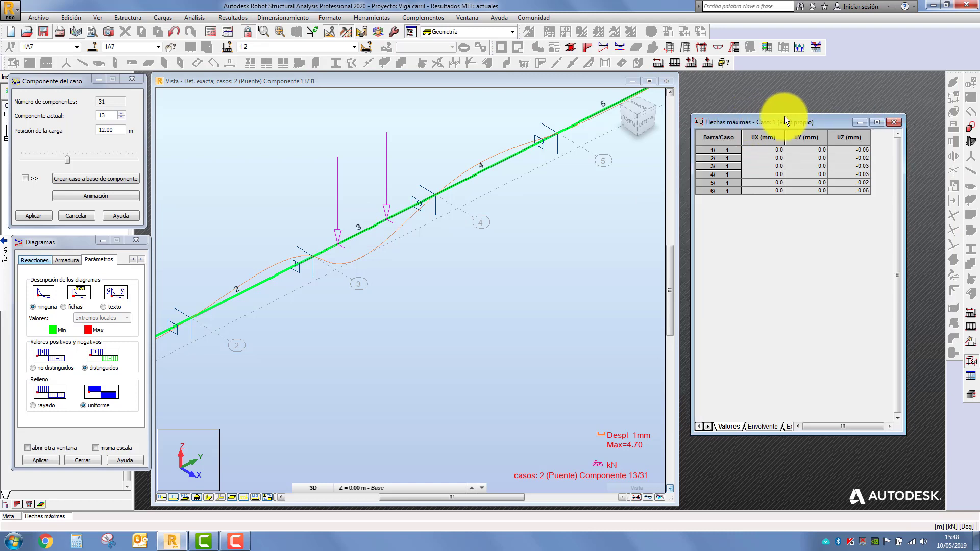
left_click(354, 45)
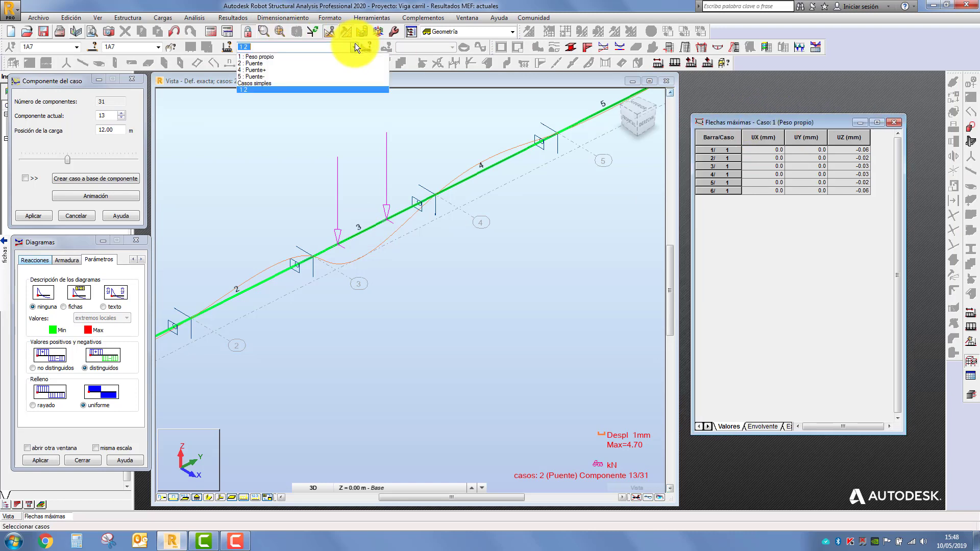
left_click(274, 63)
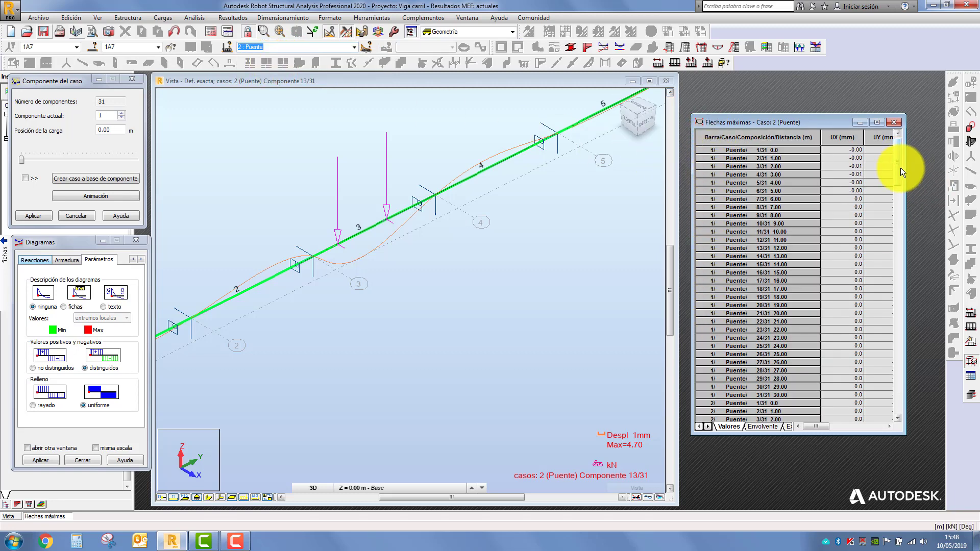
left_click_drag(898, 168, 898, 270)
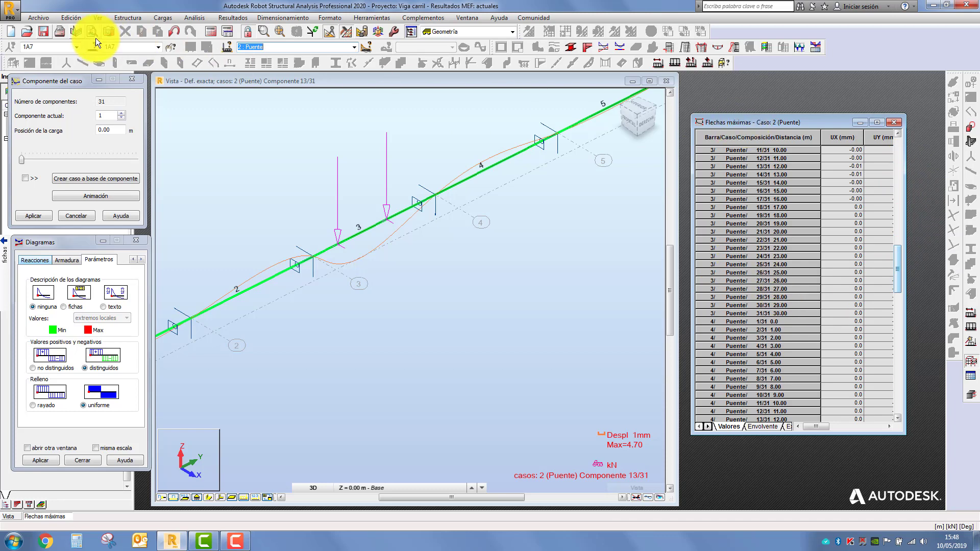
left_click(121, 44)
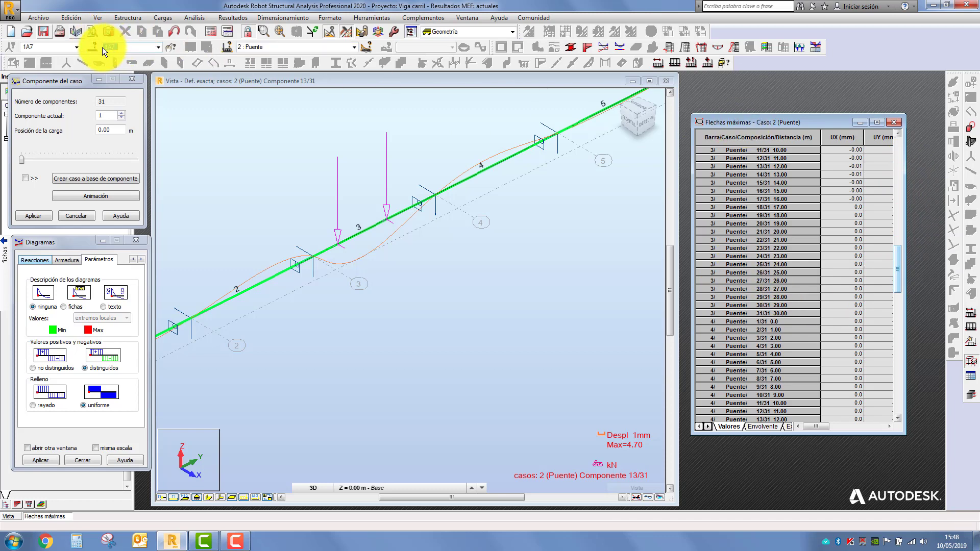
key("Return")
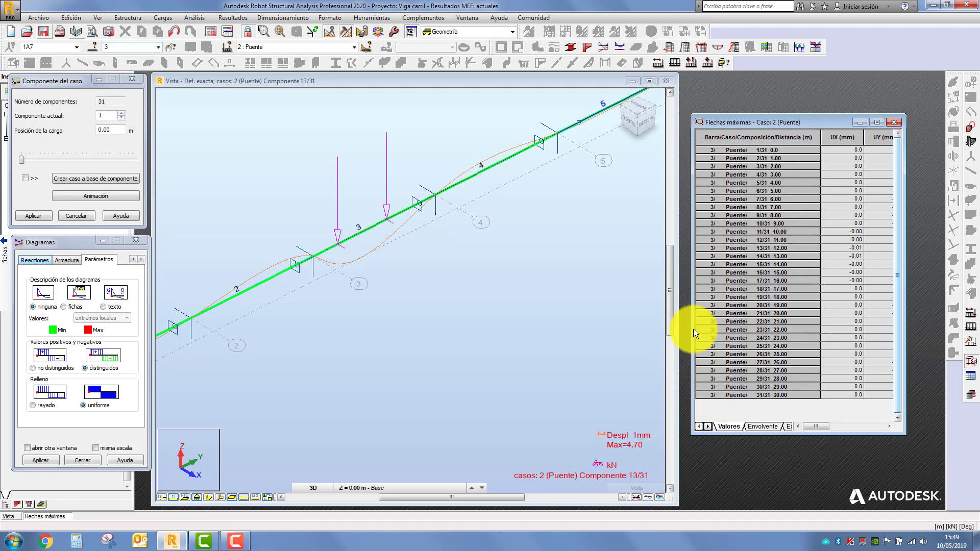
Step: Widen the deflections table to show the UX, UY and UZ columns and select the component 13/31 row at 12.00 m
left_click_drag(693, 328, 620, 333)
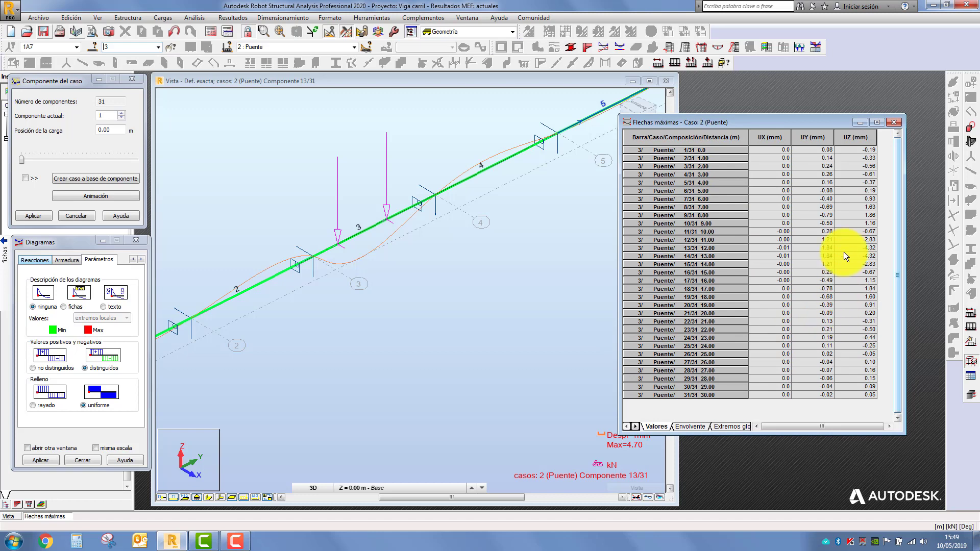
left_click_drag(797, 123, 822, 115)
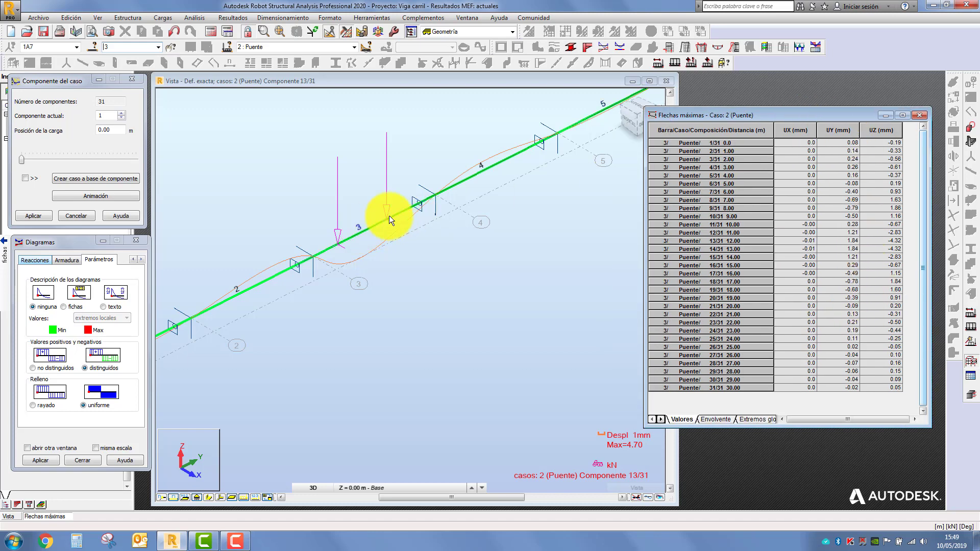
left_click(344, 82)
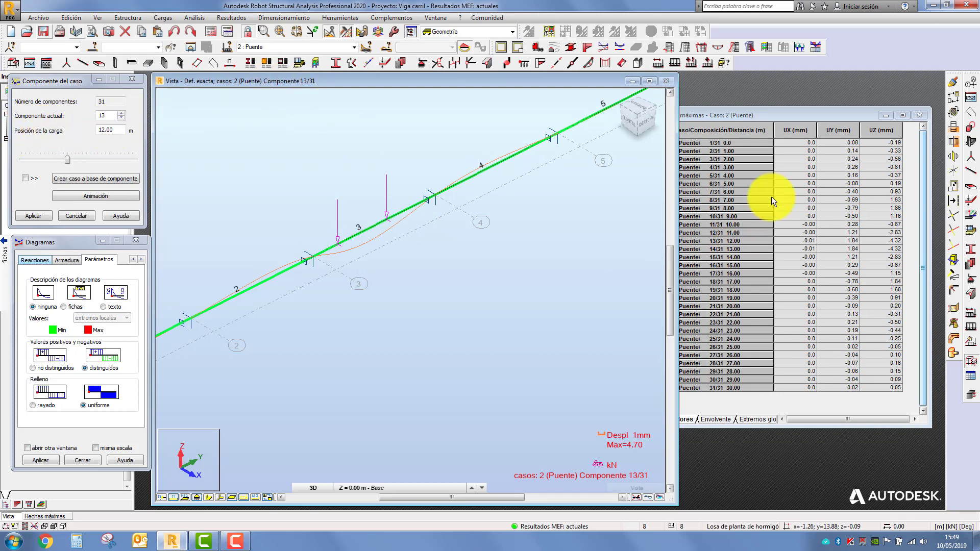
left_click(768, 114)
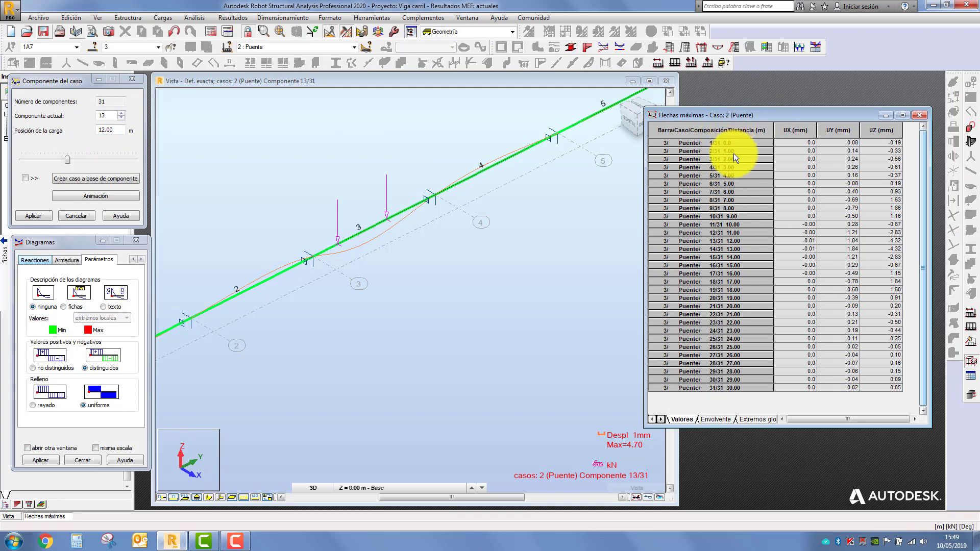
left_click(657, 241)
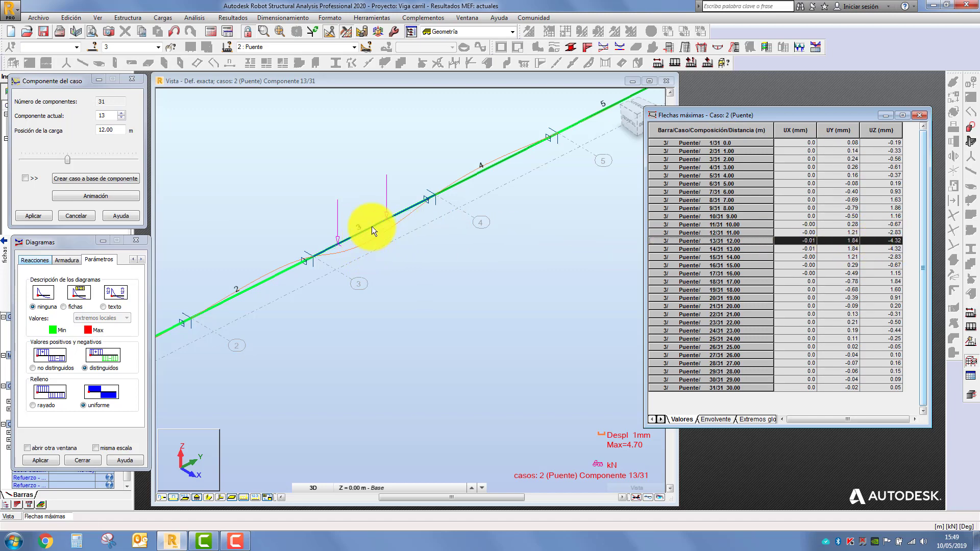
Step: Examine the beam's deformed shape under component 13 from the front and from several oblique angles
left_click(626, 119)
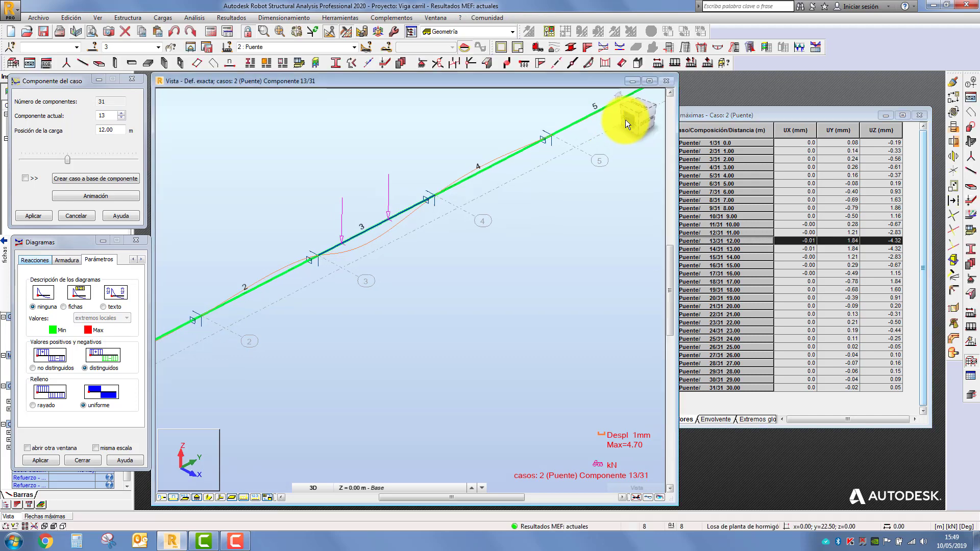
left_click(510, 165)
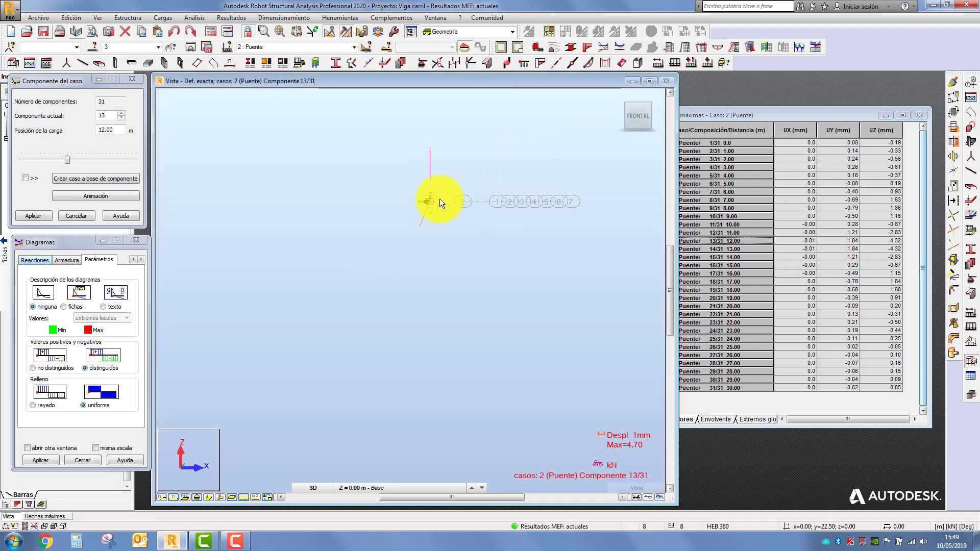
scroll(439, 198, "up", 3)
scroll(422, 200, "up", 3)
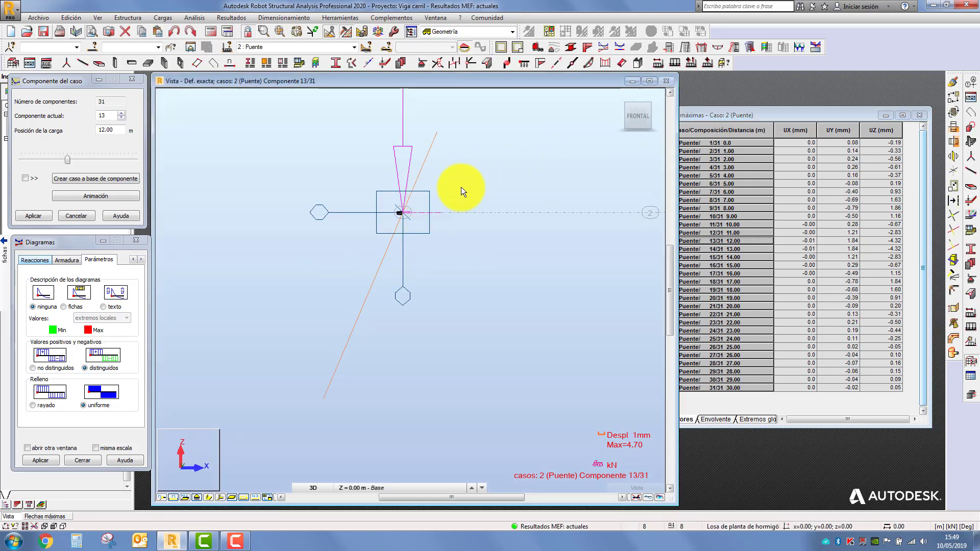
scroll(470, 193, "down", 5)
scroll(468, 194, "up", 3)
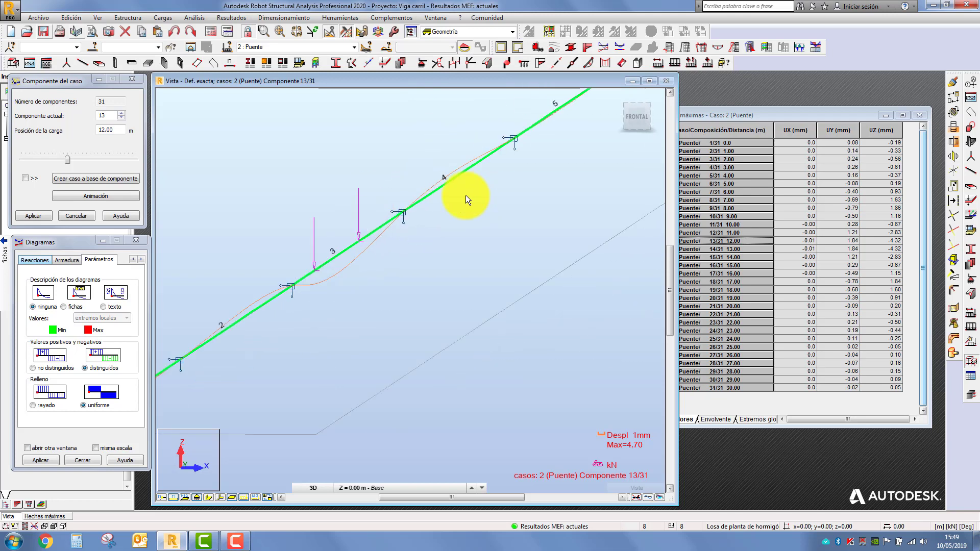
scroll(465, 195, "down", 3)
scroll(397, 255, "up", 4)
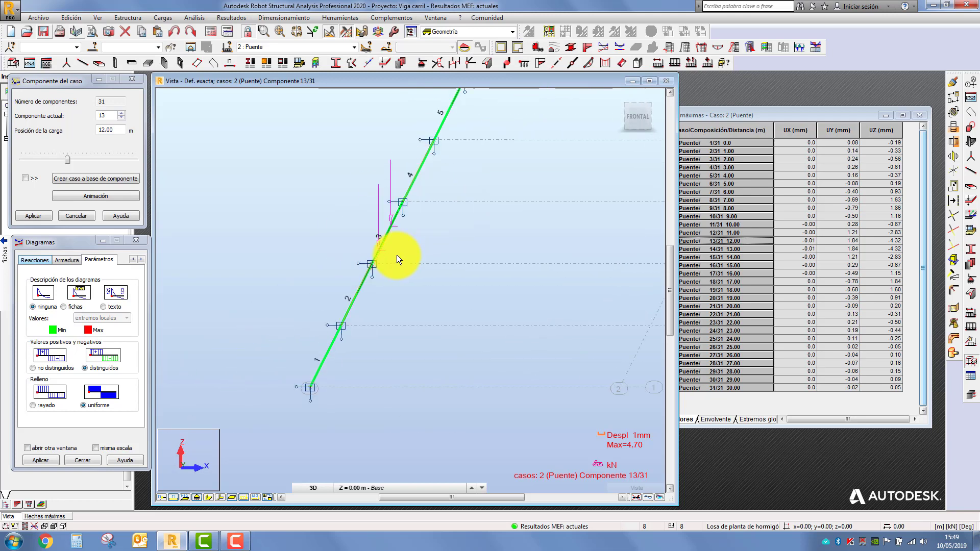
scroll(406, 238, "down", 3)
scroll(440, 231, "up", 4)
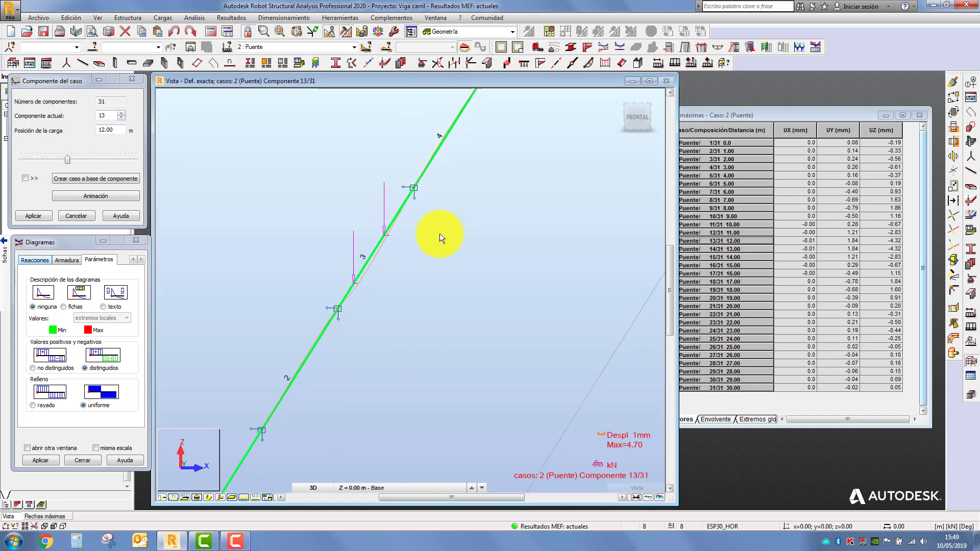
middle_click_drag(436, 235, 458, 223)
scroll(458, 223, "down", 3)
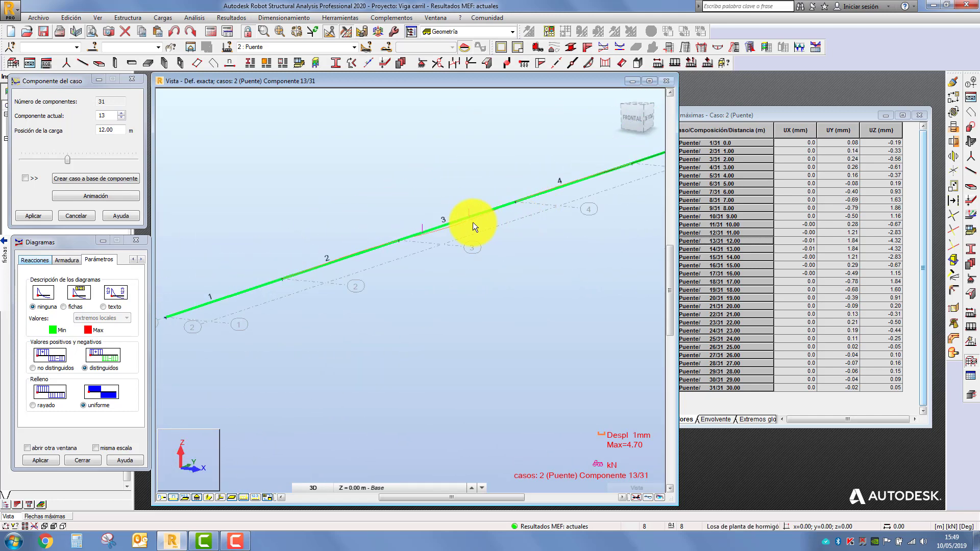
middle_click_drag(492, 229, 488, 229)
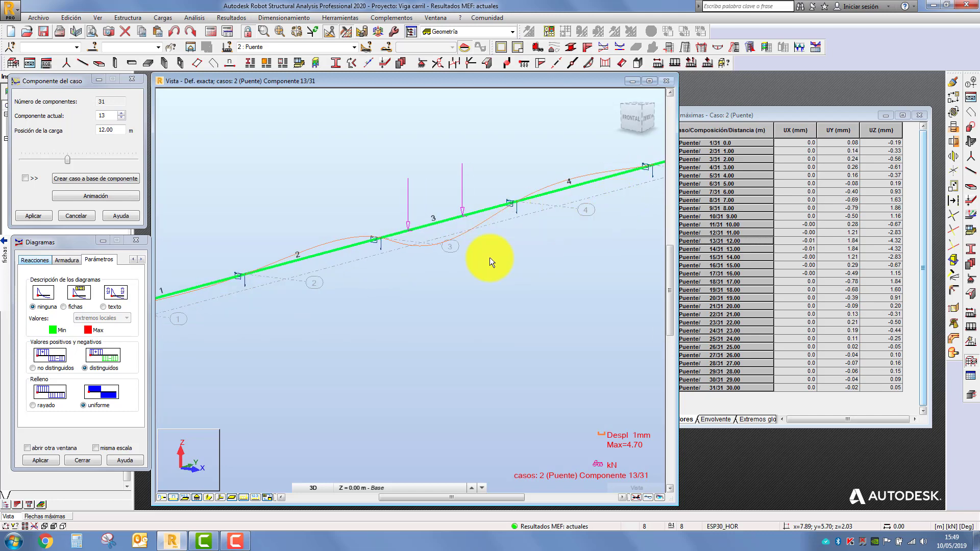
scroll(396, 281, "down", 3)
scroll(543, 247, "up", 1)
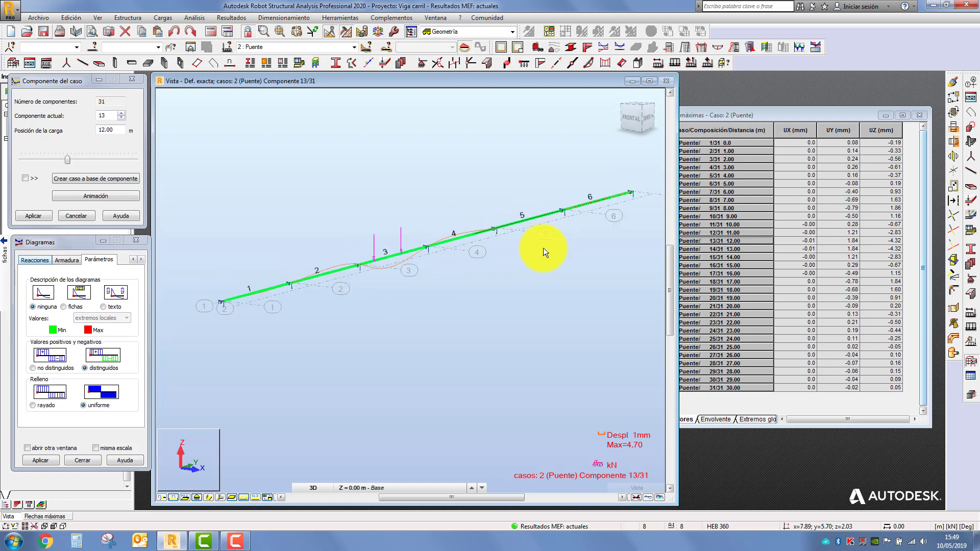
scroll(541, 247, "up", 1)
scroll(344, 248, "down", 2)
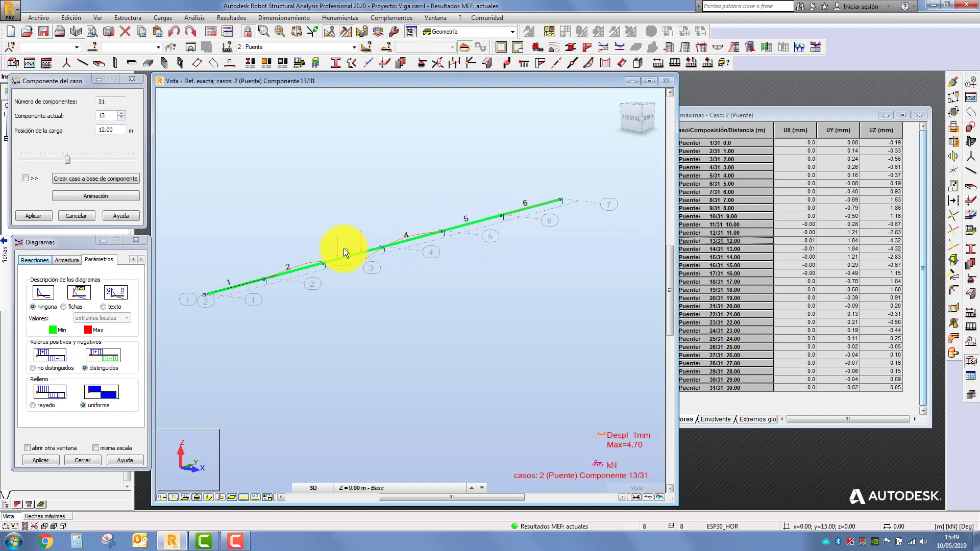
Step: Show the exact deformation for component 18 with the load at 17.00 m
left_click(67, 159)
left_click(86, 159)
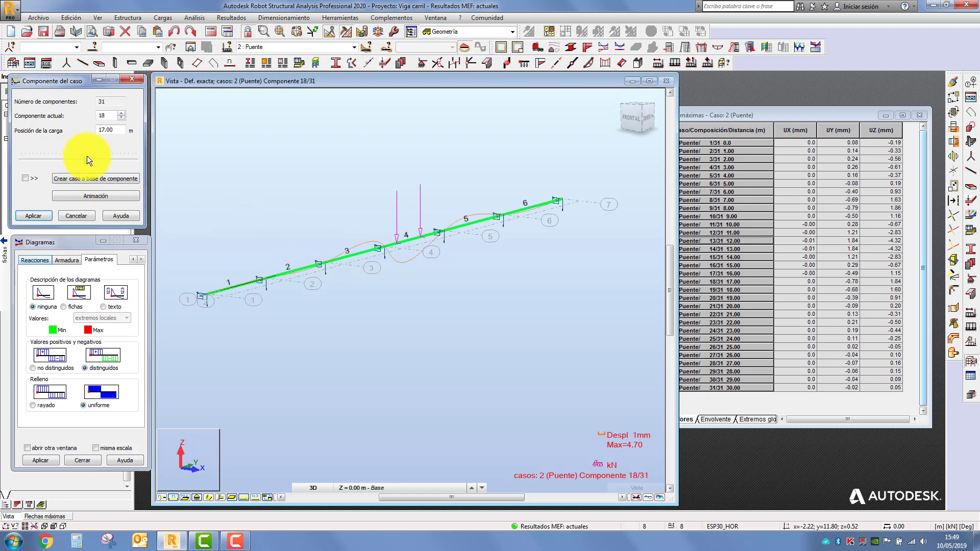
Step: Close the maximum deflections table and maximize the deformed beam view
left_click(869, 111)
left_click(929, 111)
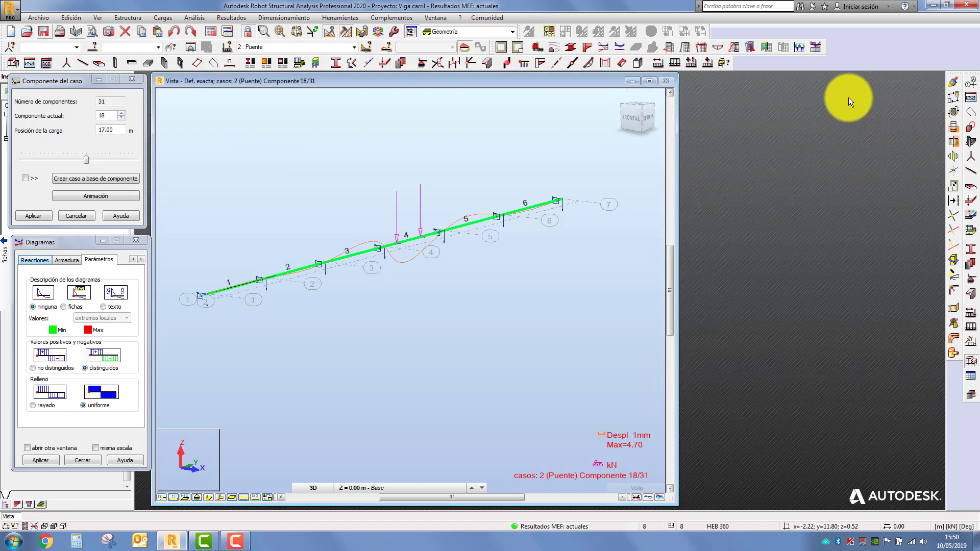
left_click(650, 81)
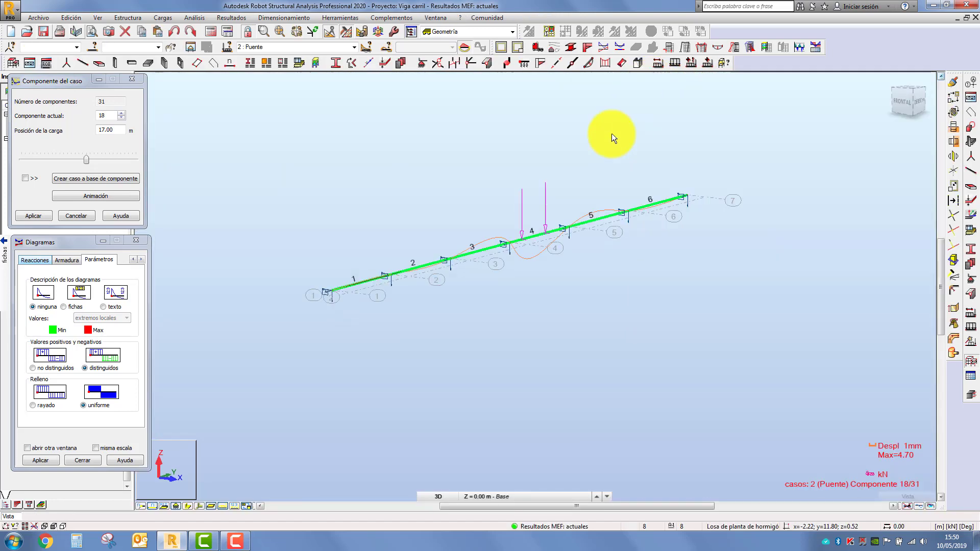
scroll(586, 228, "up", 3)
scroll(448, 210, "down", 4)
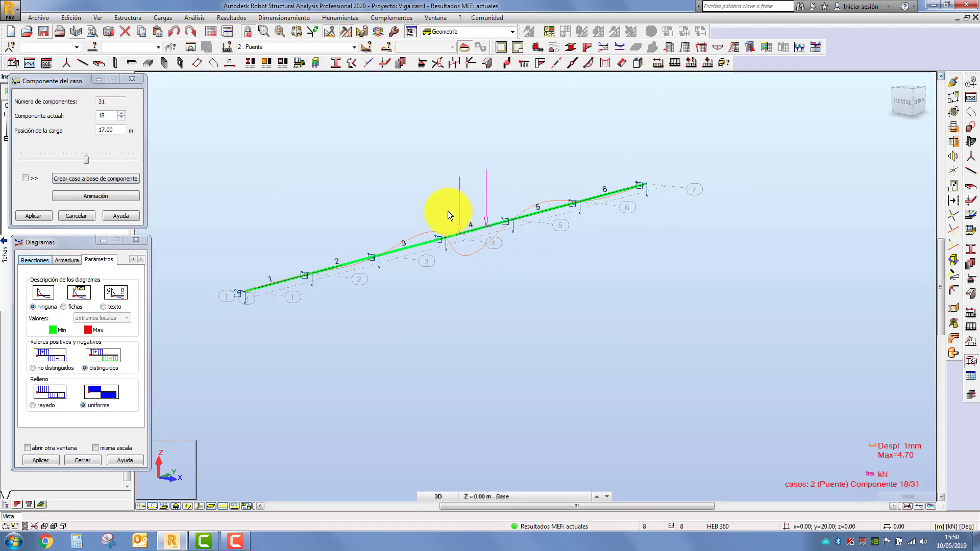
scroll(528, 191, "up", 2)
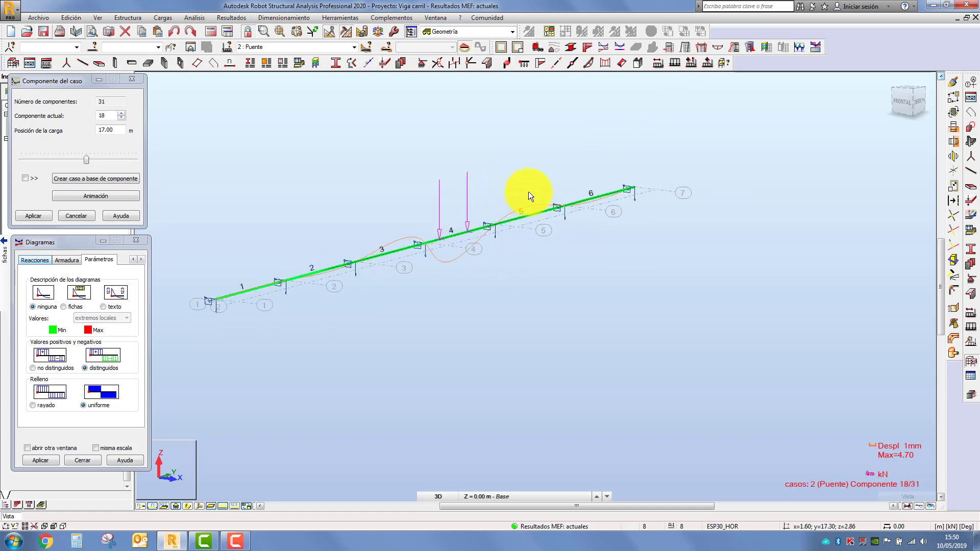
Step: Switch to steel member design and open the parameters of the Viga member type
left_click(569, 47)
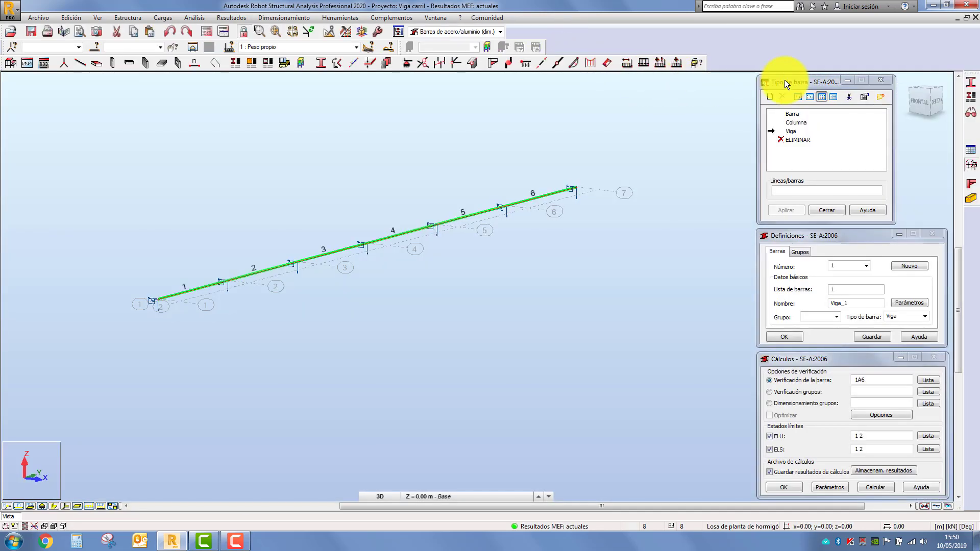
mouse_move(798, 78)
left_mouse_down()
mouse_move(812, 78)
mouse_move(805, 80)
left_mouse_up()
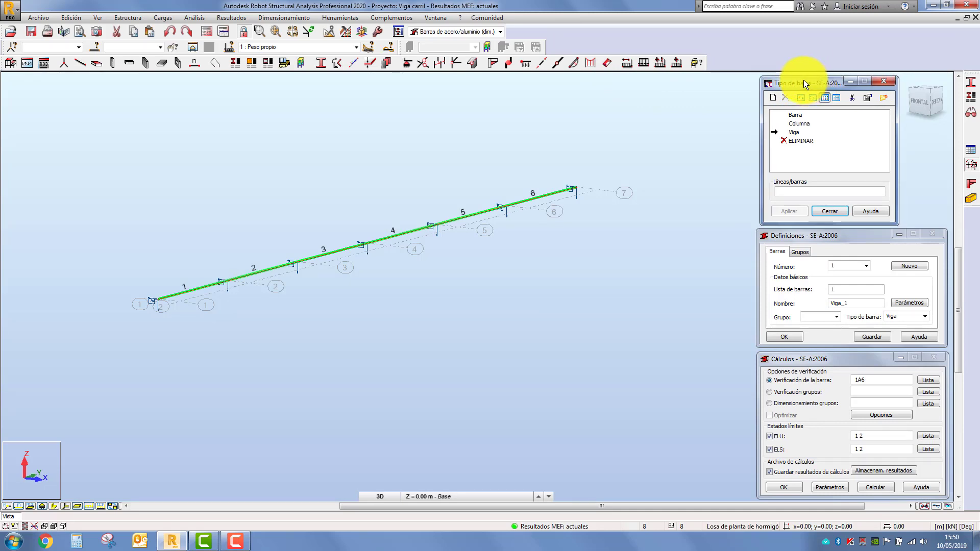
double_click(795, 130)
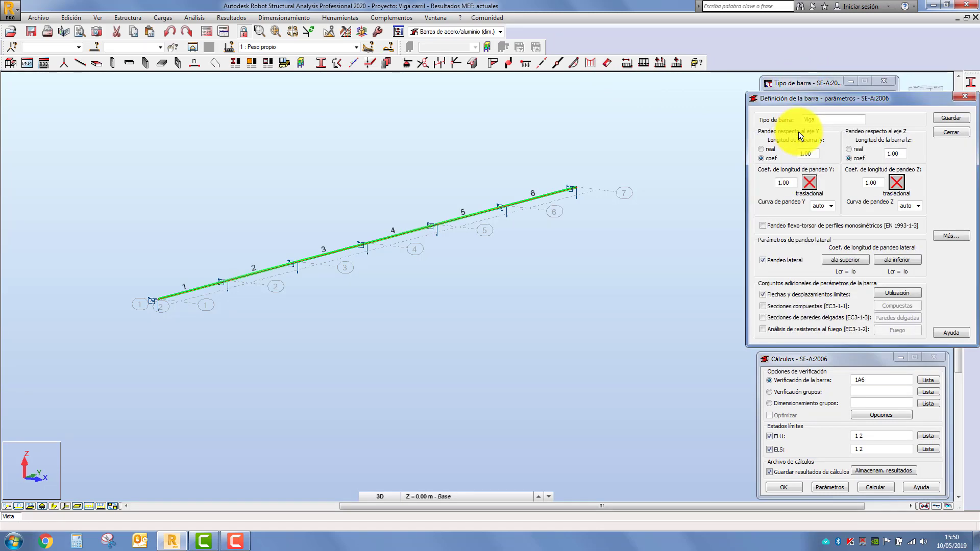
left_click_drag(887, 102, 858, 93)
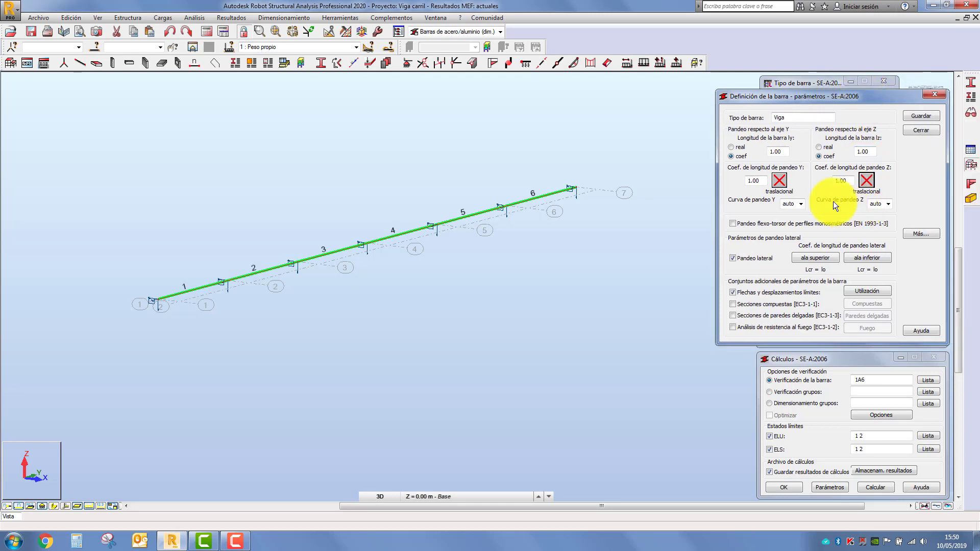
Step: Set the lateral buckling length coefficient to none for both the upper and lower flanges
left_click(815, 257)
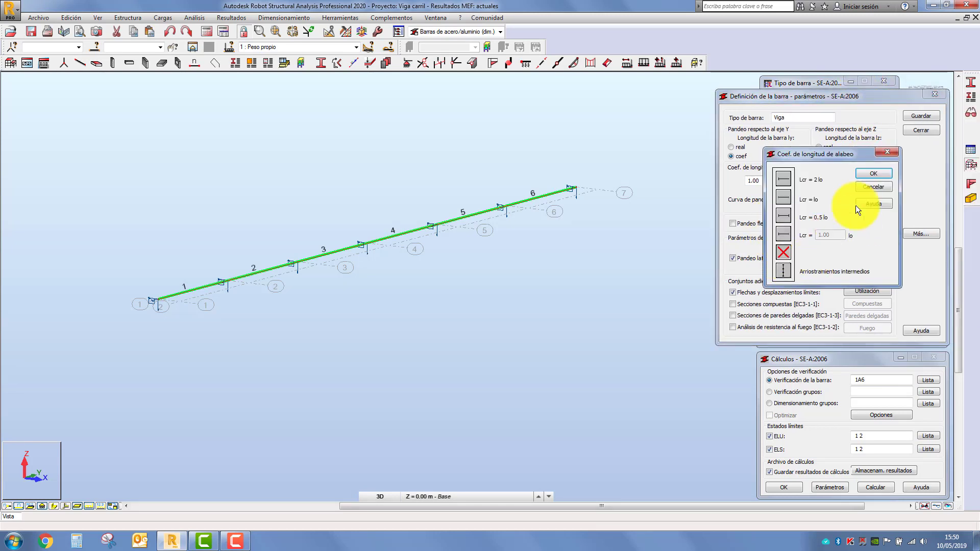
left_click(873, 176)
left_click(871, 255)
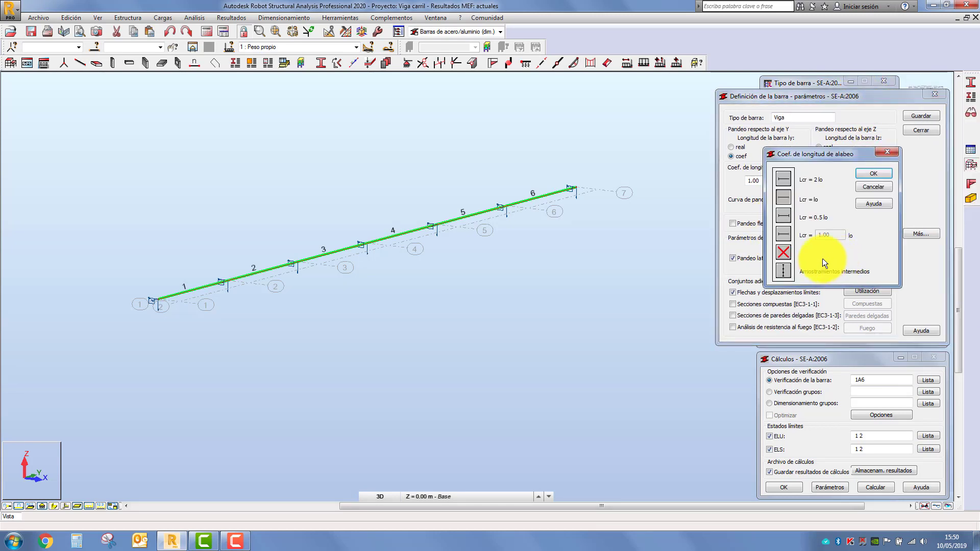
left_click(874, 173)
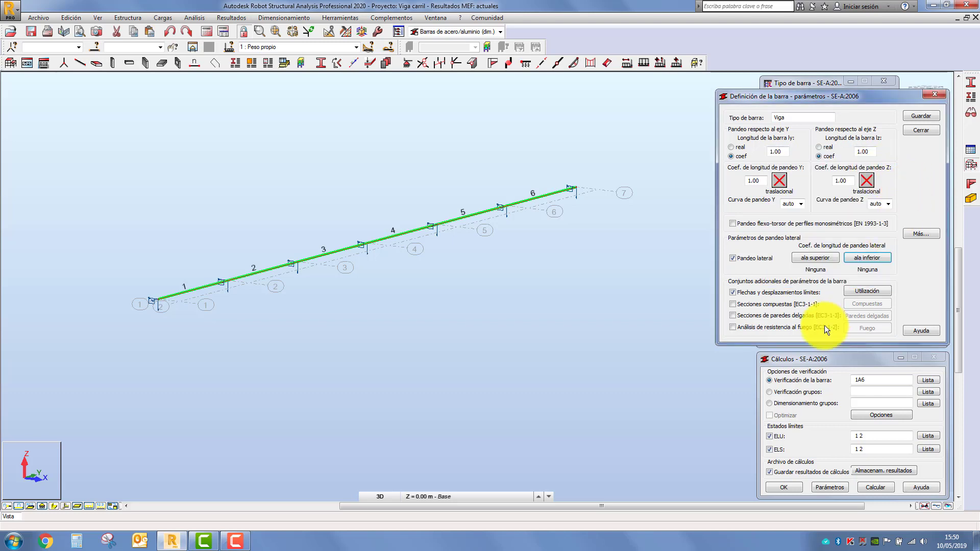
Step: Review the limit displacement settings and display the bars' local axes, checking their orientation against the section shapes
left_click(862, 291)
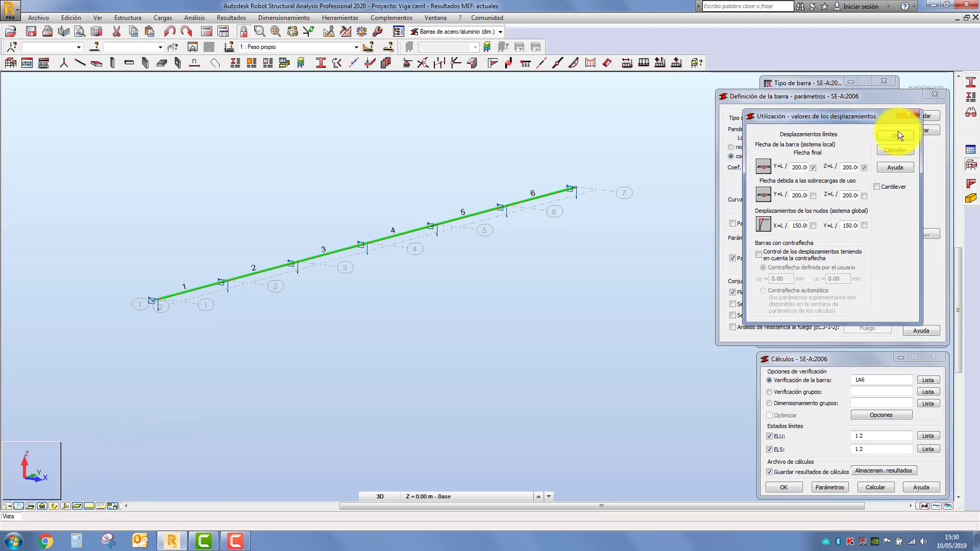
left_click(911, 116)
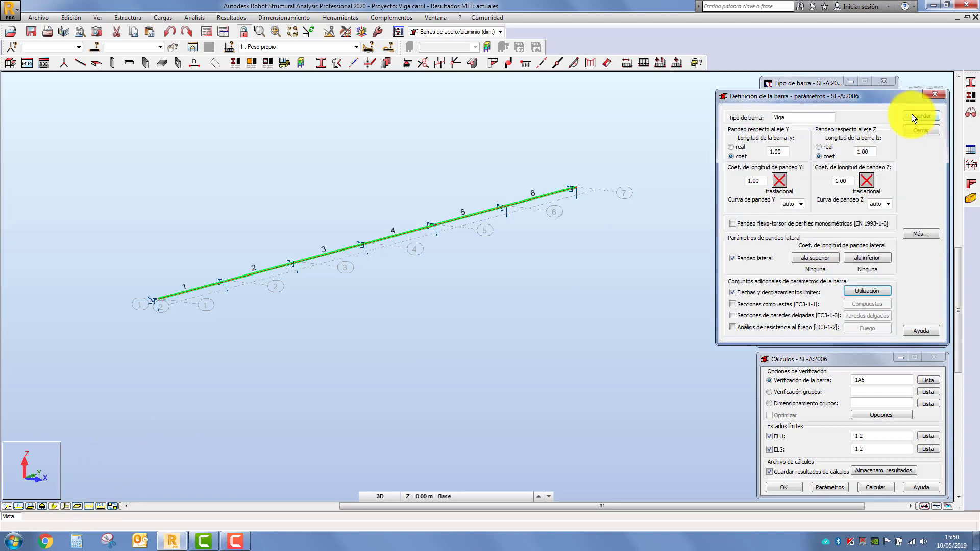
left_click(66, 506)
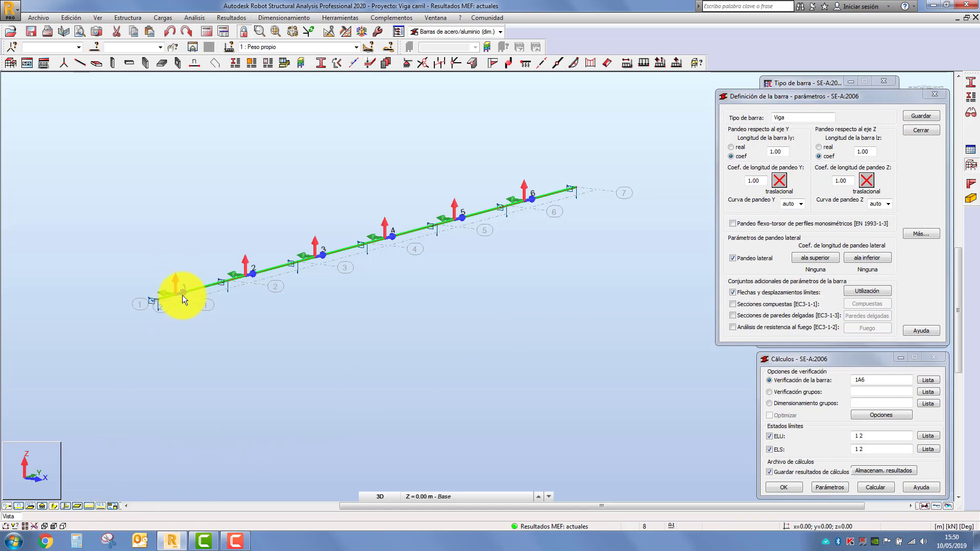
mouse_move(216, 336)
middle_mouse_down("shift")
mouse_move(226, 340)
mouse_move(216, 347)
middle_mouse_up("shift")
scroll(247, 312, "up", 2)
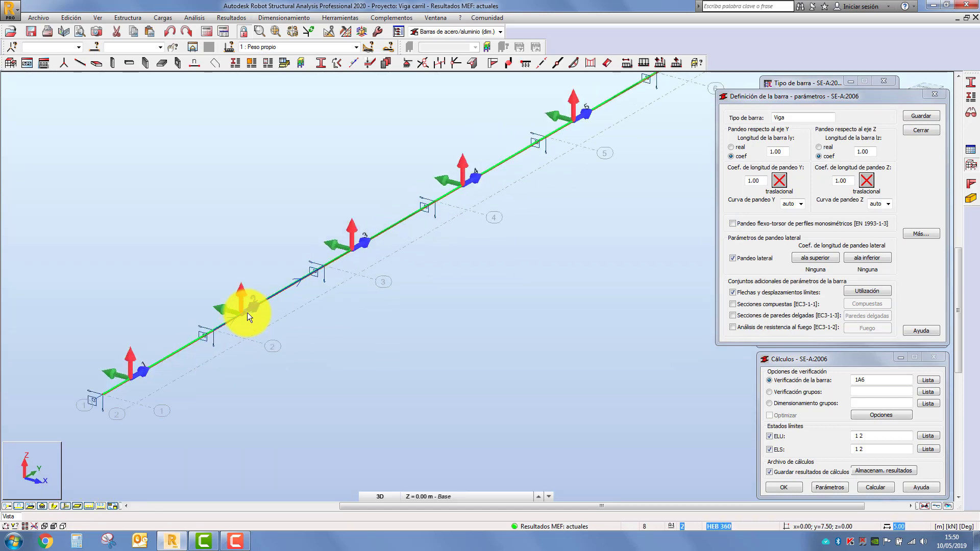
left_click(53, 505)
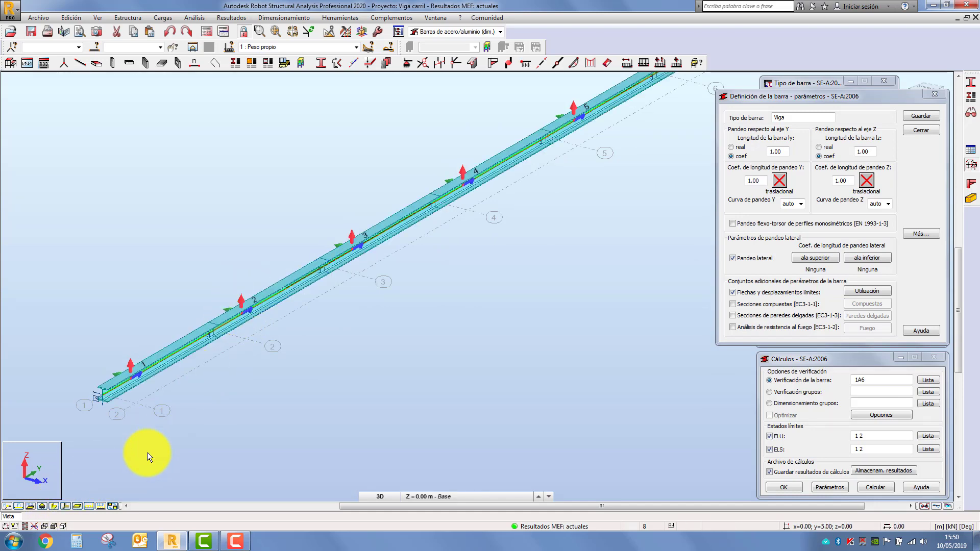
left_click(54, 506)
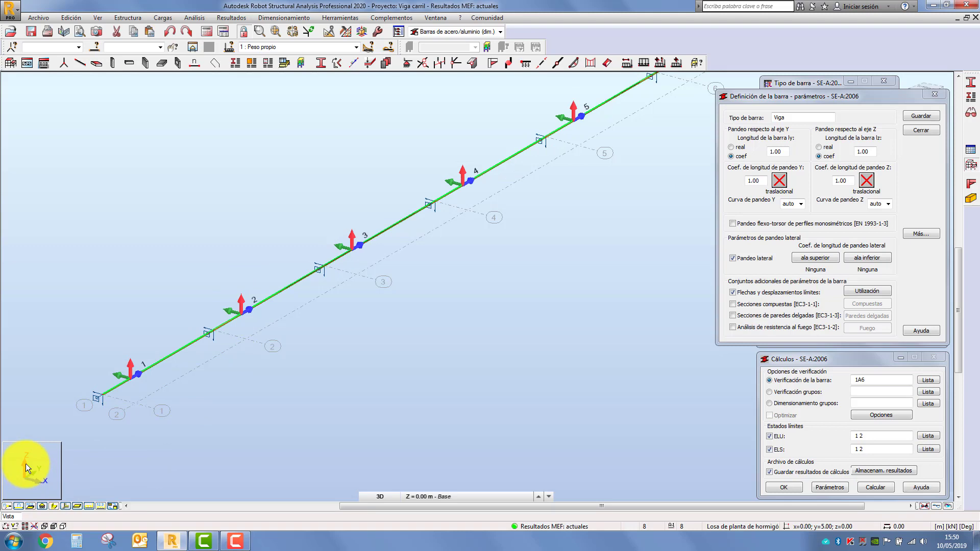
Step: Set the final bar deflection limits to L/700 in Z and L/800 in Y
left_click(866, 289)
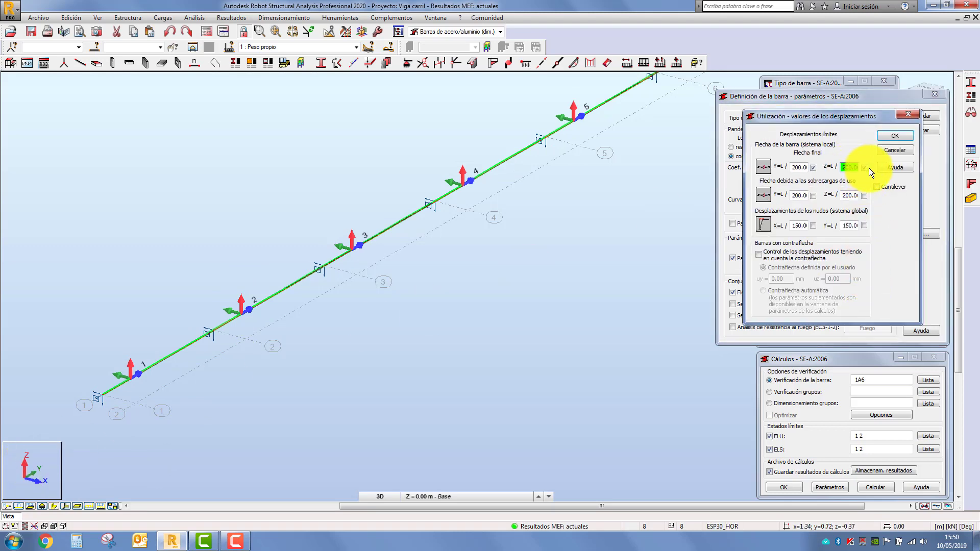
type("750")
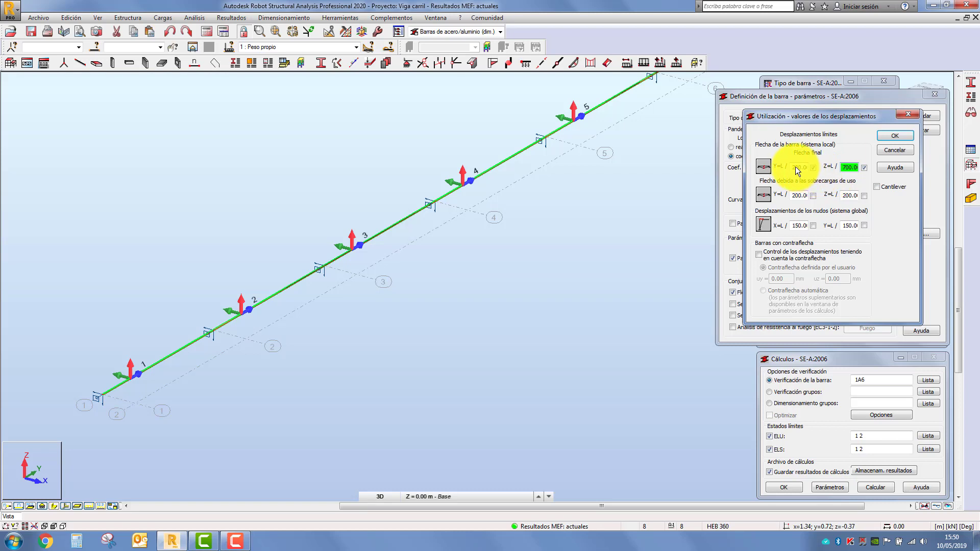
type("830")
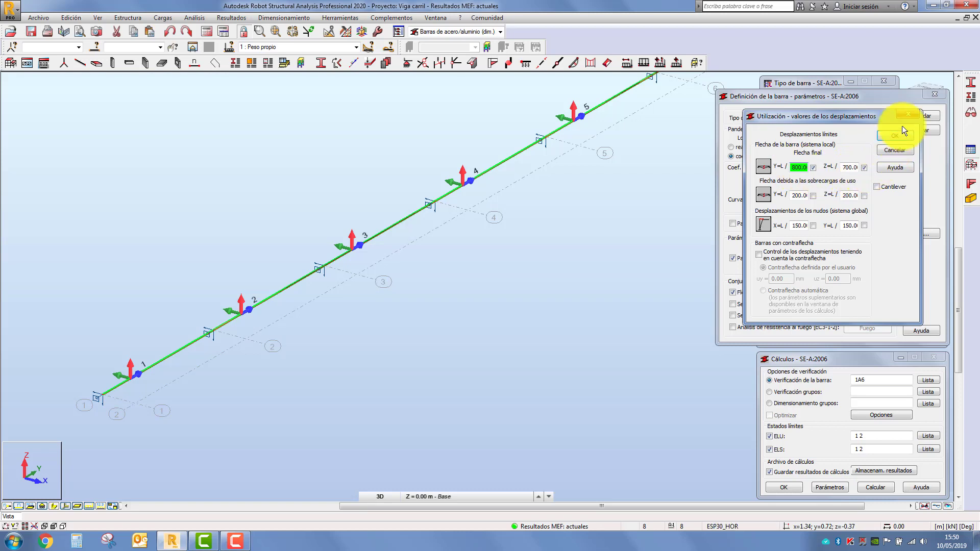
left_click(901, 135)
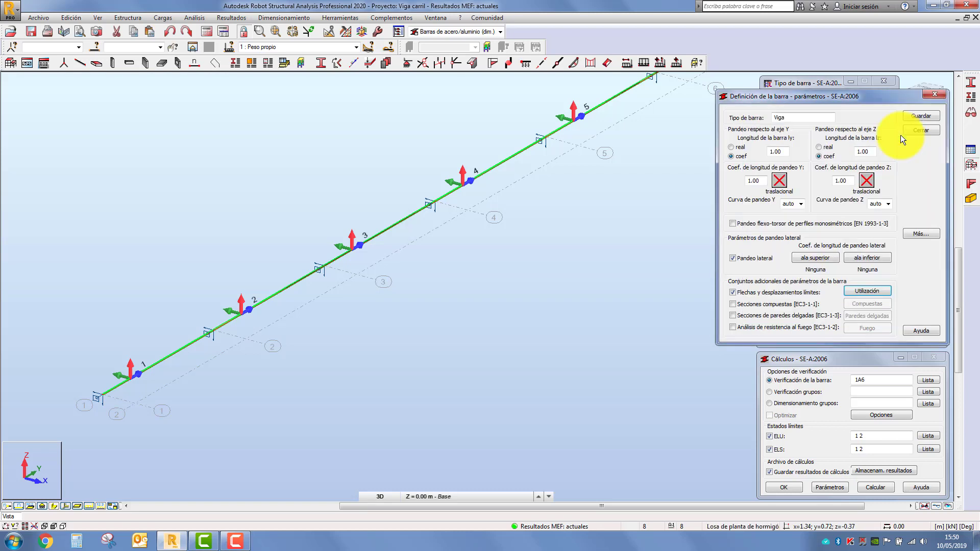
Step: Name the member type Viga carril, save it and close its parameters
left_click(798, 119)
type("carril")
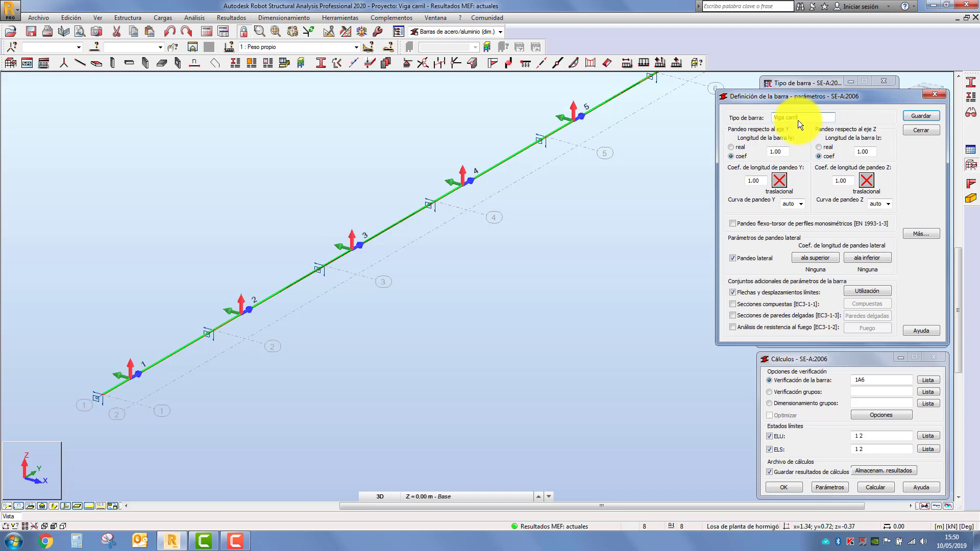
left_click(922, 116)
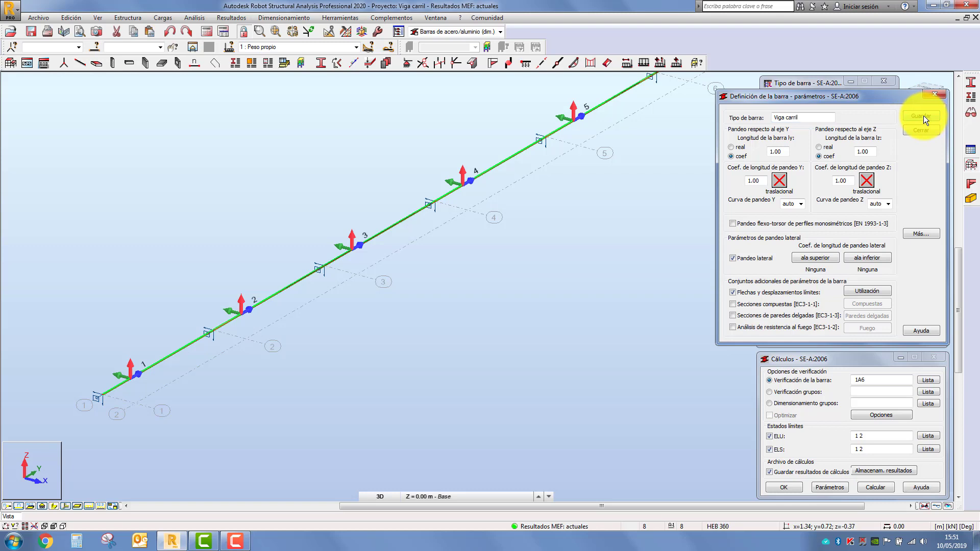
left_click(919, 130)
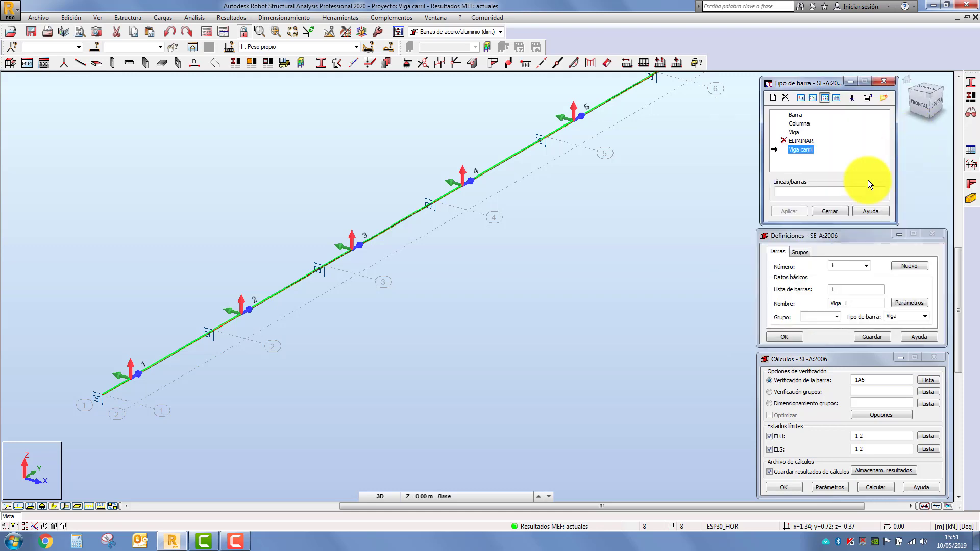
Step: Assign the Viga carril member type to all the beam's bars (1A7)
left_click(815, 194)
scroll(490, 254, "down", 3)
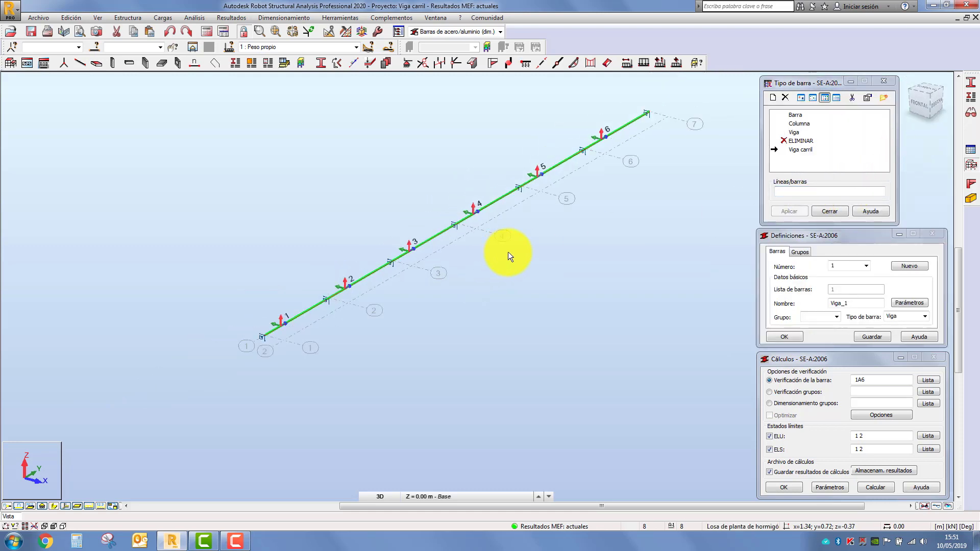
left_click_drag(333, 322, 305, 352)
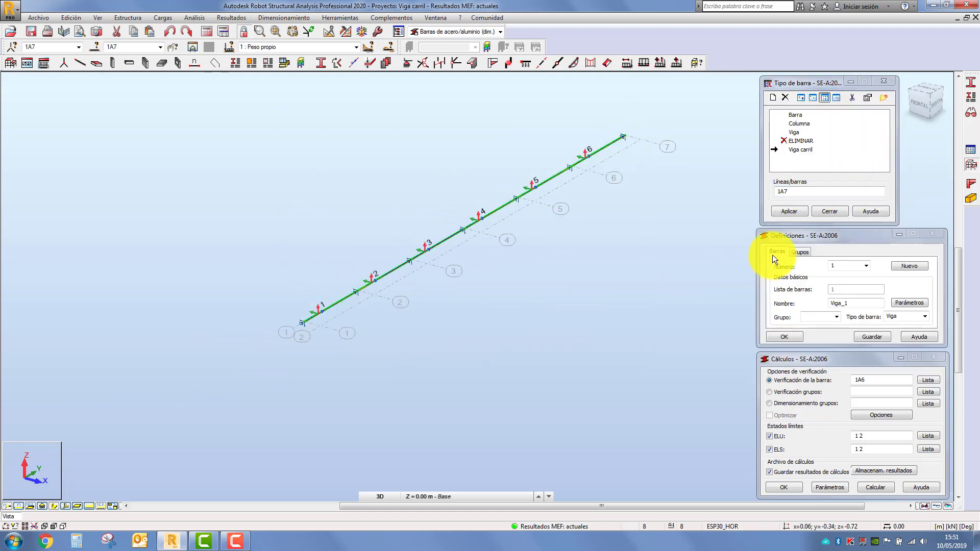
left_click(790, 211)
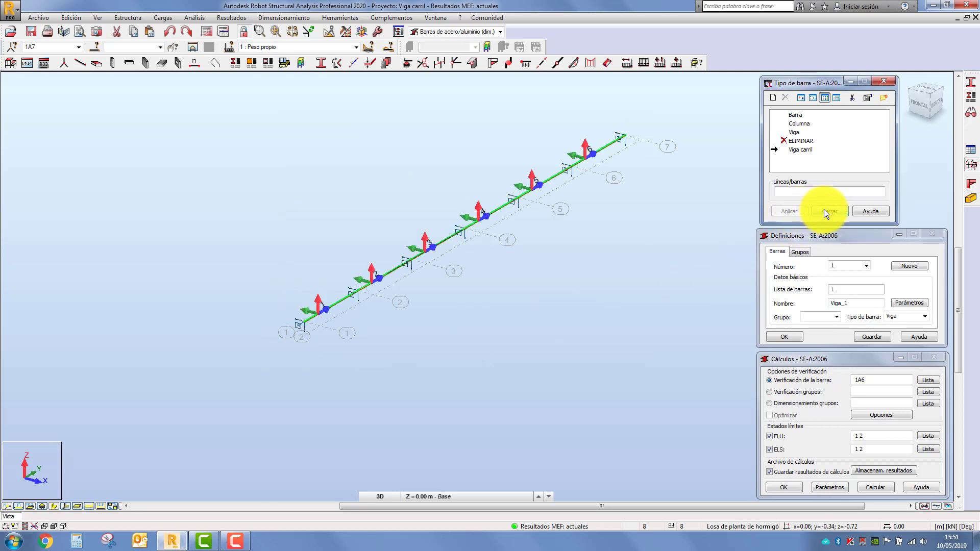
Step: Show the bars' section shapes and hide their local axes
left_click(55, 505)
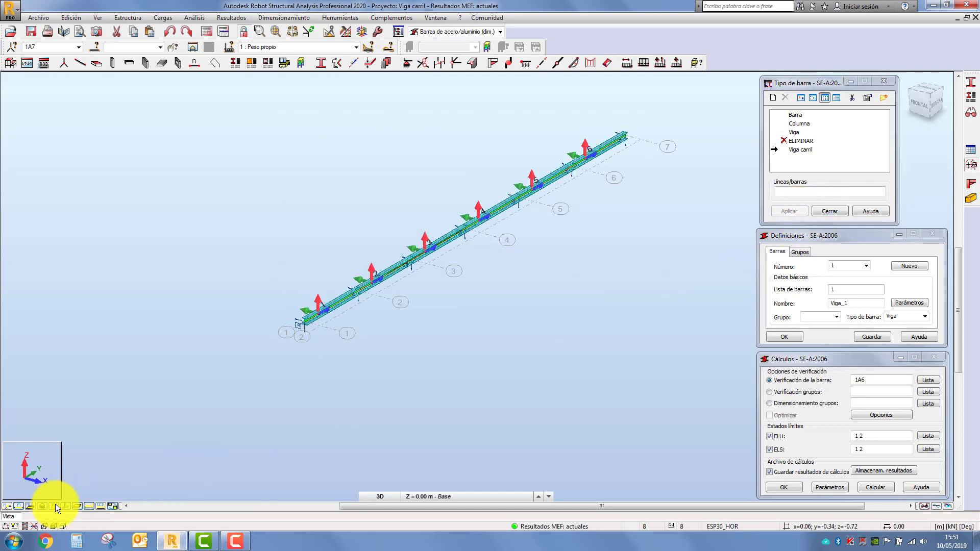
left_click(65, 505)
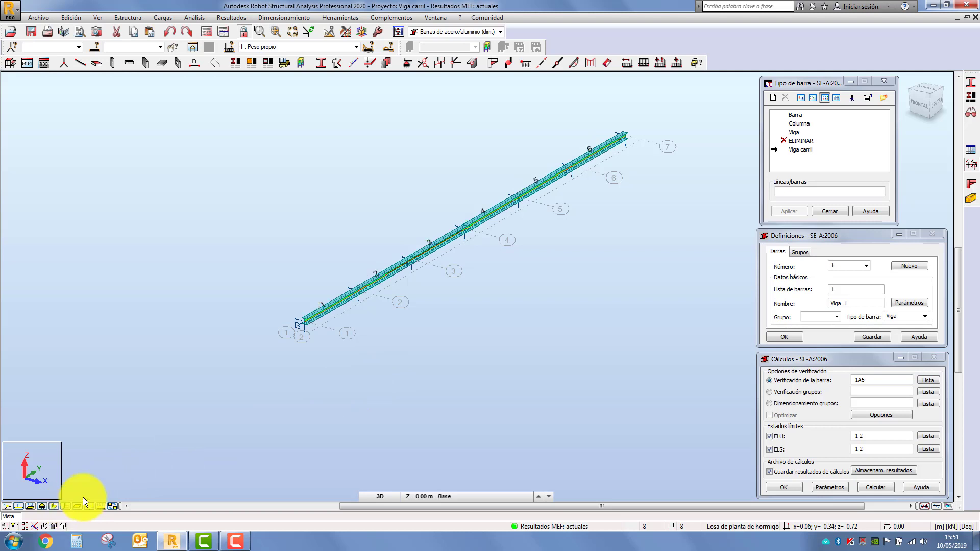
scroll(464, 267, "up", 4)
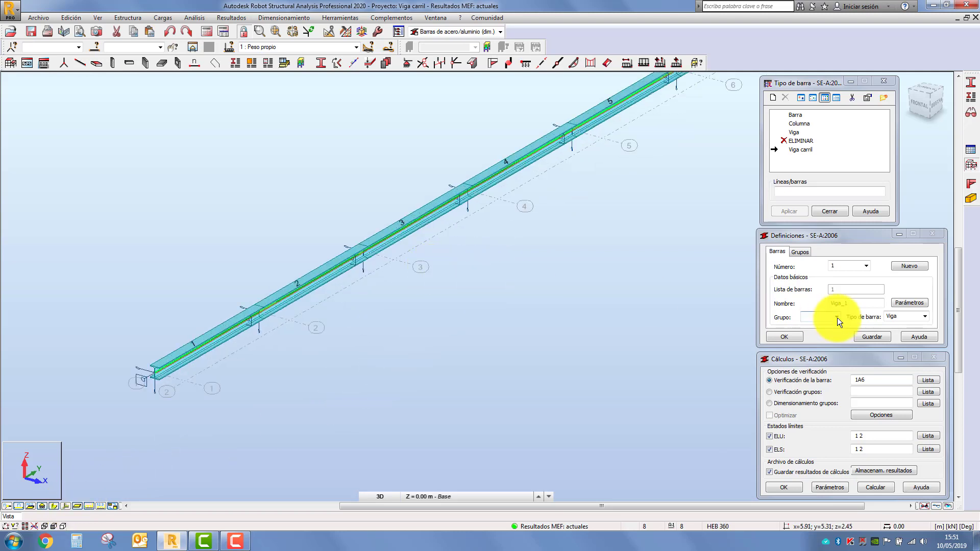
Step: Enter bar 3 for member verification and turn off saving of the calculation results
left_click(847, 381)
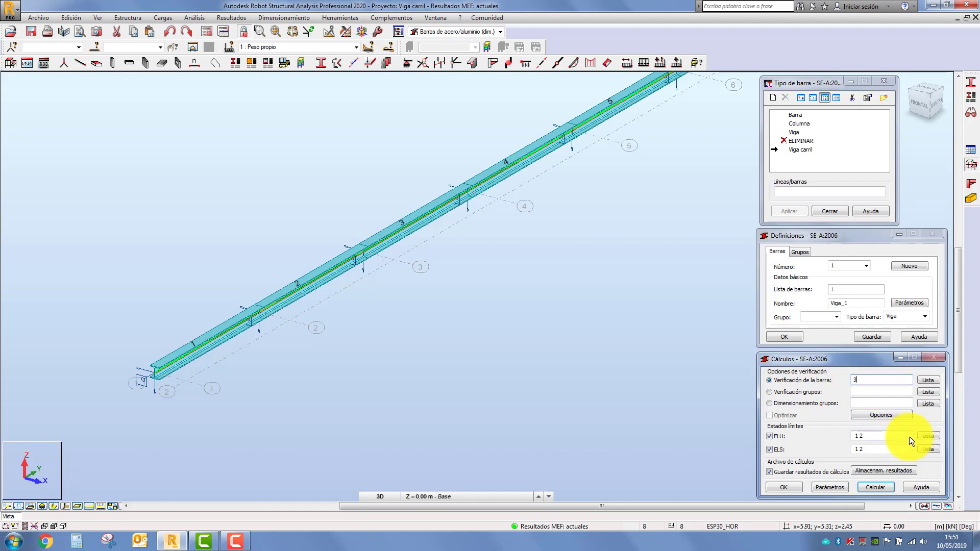
left_click(798, 471)
left_click(577, 391)
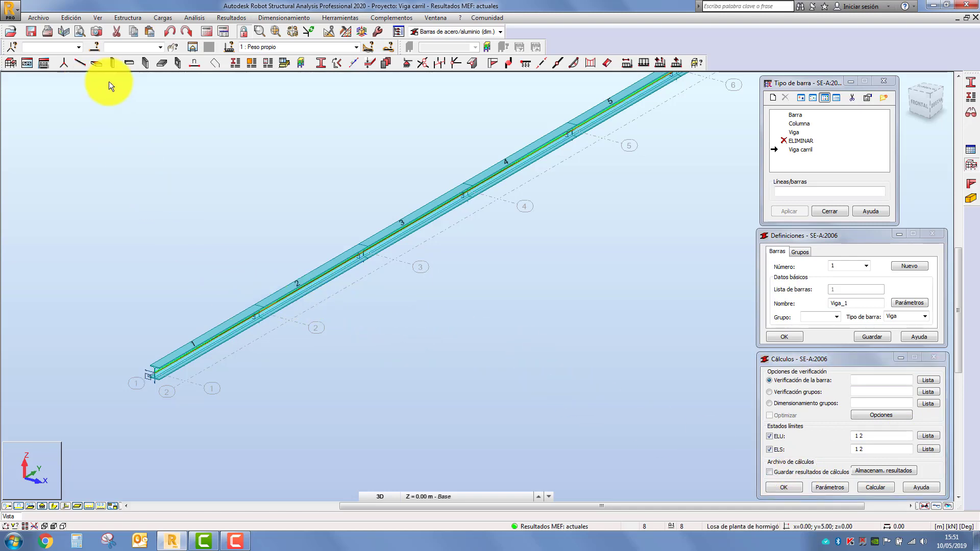
Step: Open the case component settings beside the model and select load case 2 : Puente
left_click(213, 44)
left_click(364, 45)
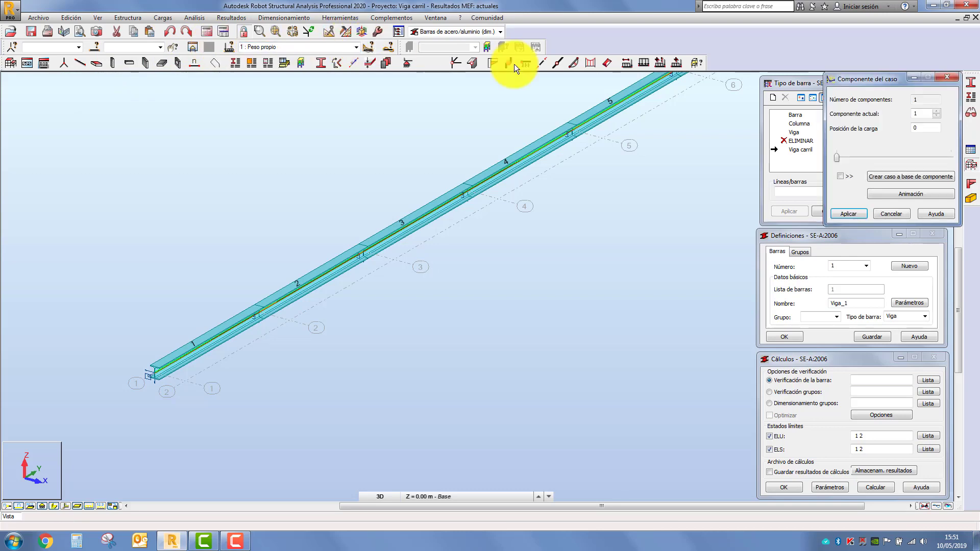
left_click_drag(859, 78, 52, 94)
left_click(355, 47)
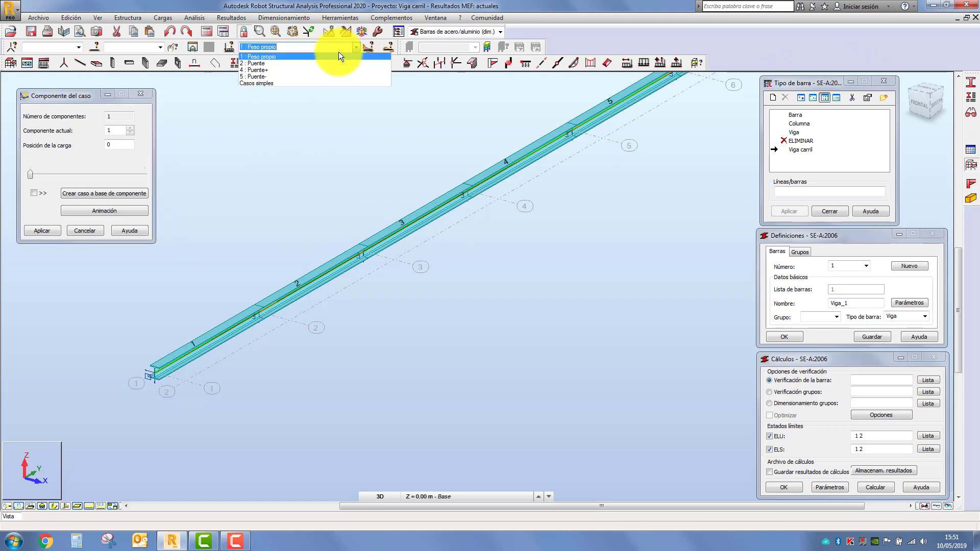
left_click(287, 62)
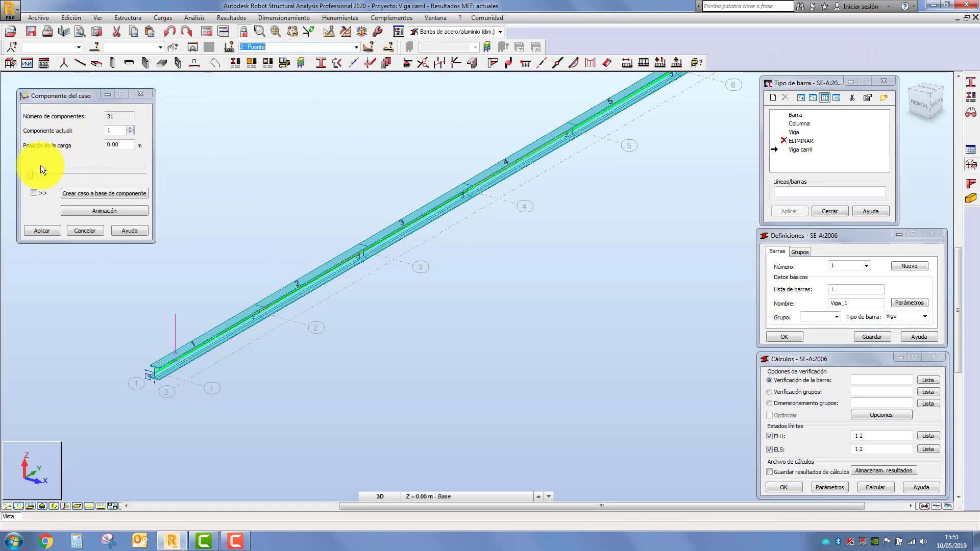
Step: Move the Puente load to component 13 at 12.00 m and hide the bars' section shapes
left_click_drag(30, 173, 66, 178)
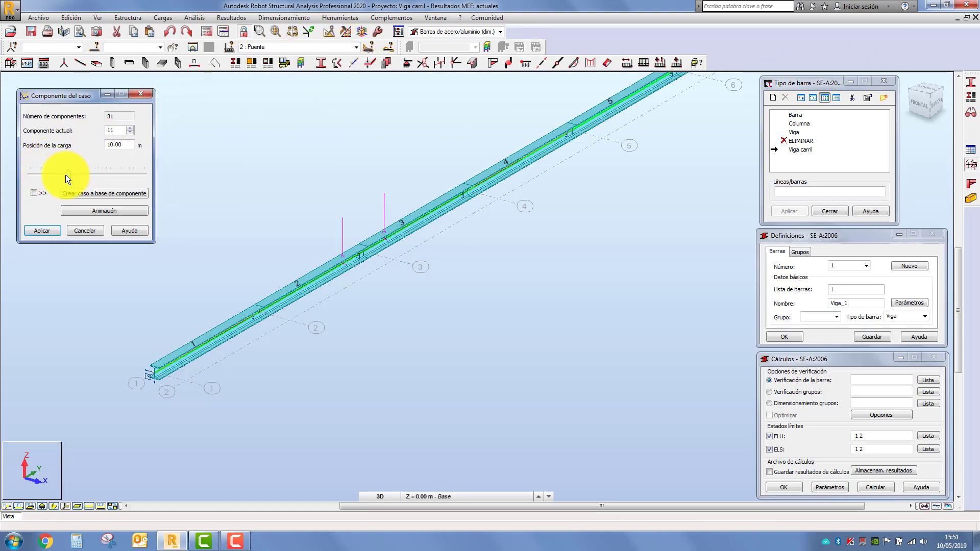
key("Page_Up")
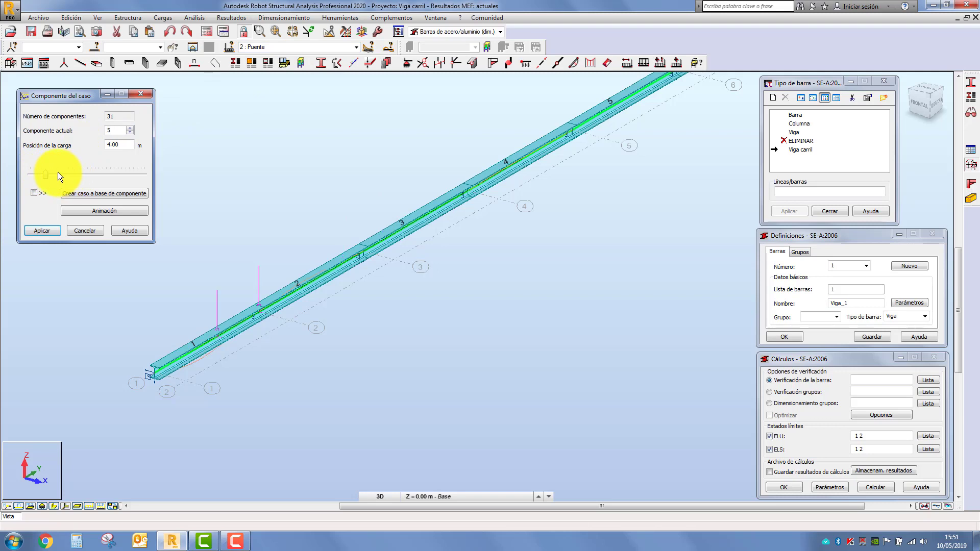
left_click(72, 172)
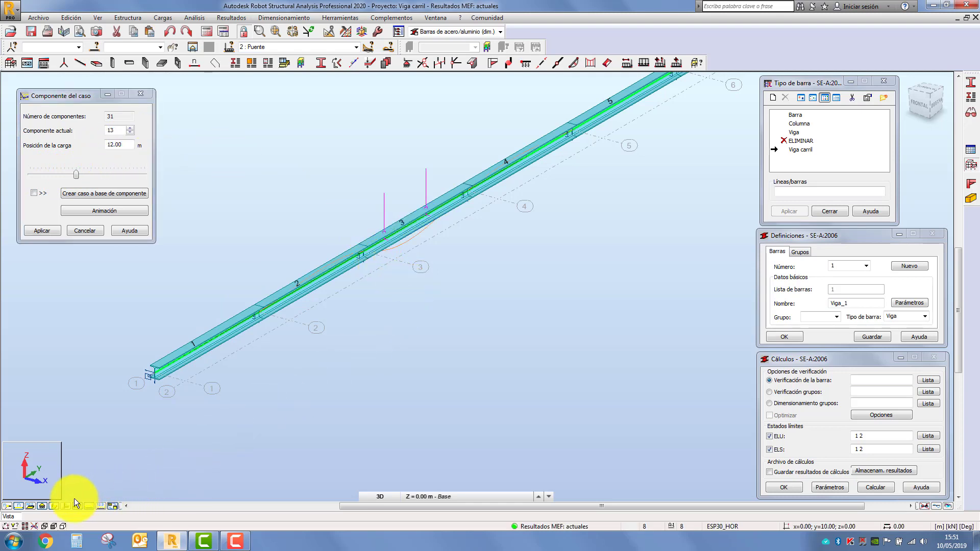
left_click(55, 505)
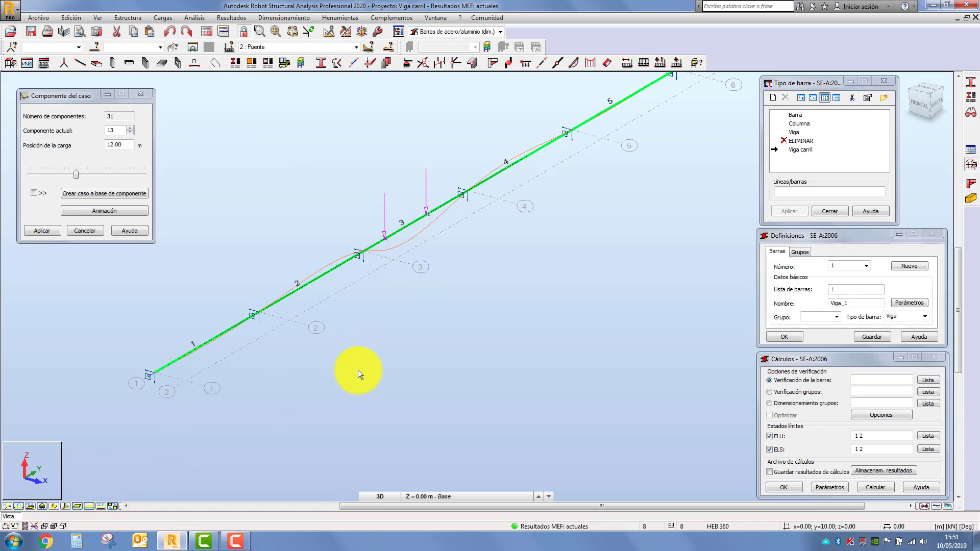
middle_click_drag(357, 370, 350, 364, "shift")
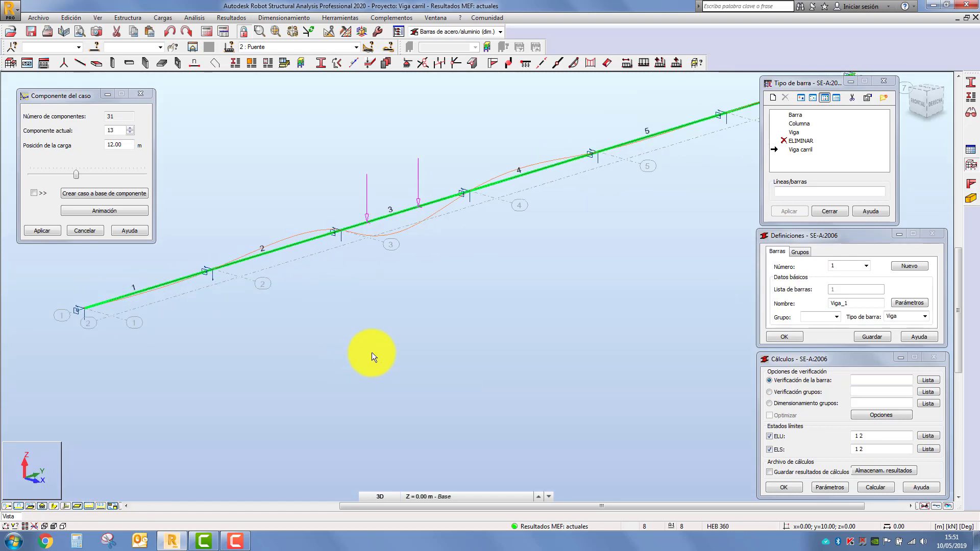
Step: Verify bar 3 for ELU and ELS, saving the modified member definition, and widen its results table
left_click(858, 379)
type("3")
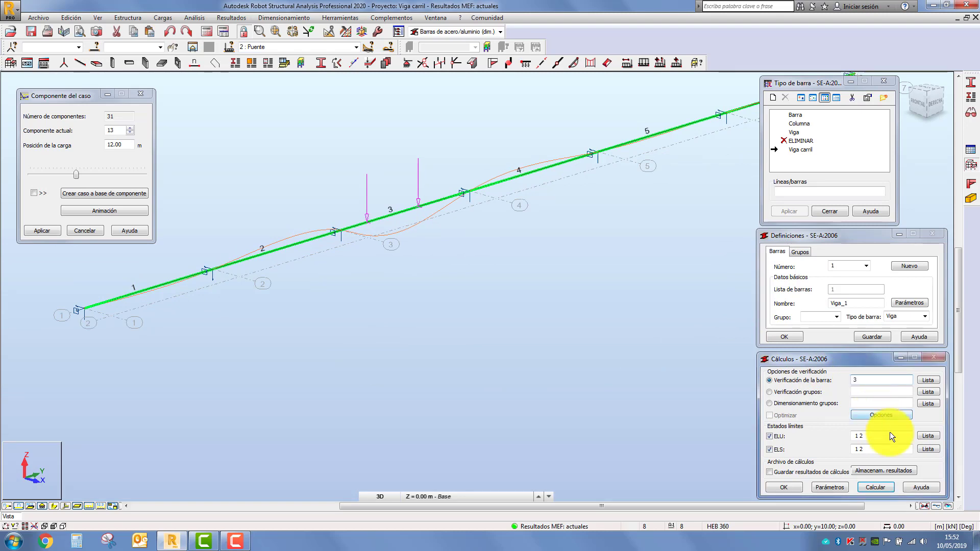
left_click(883, 482)
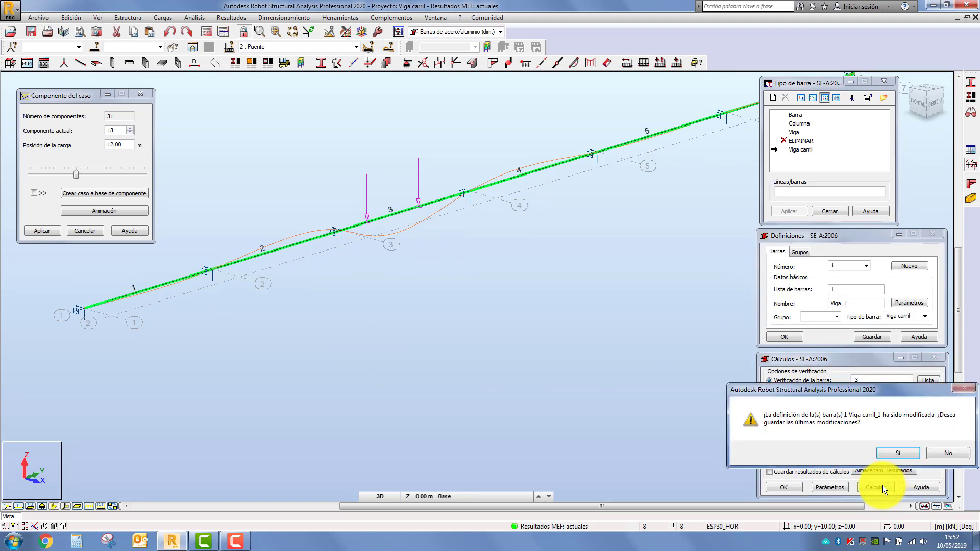
left_click(894, 453)
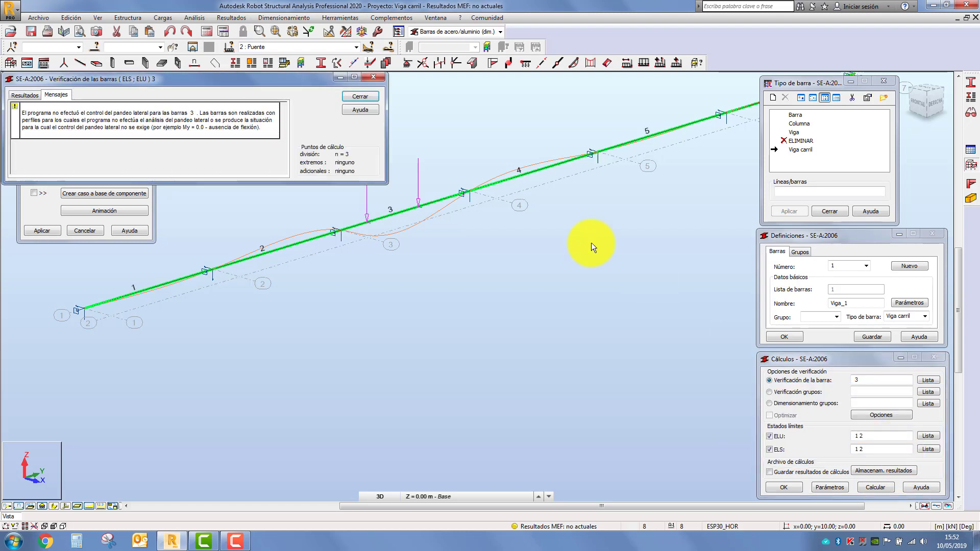
left_click(22, 95)
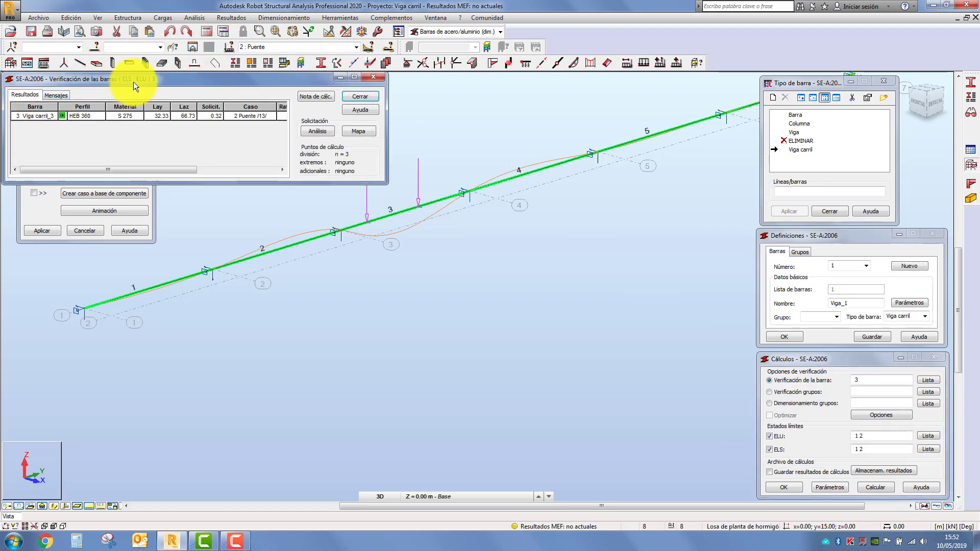
left_click_drag(133, 82, 664, 278)
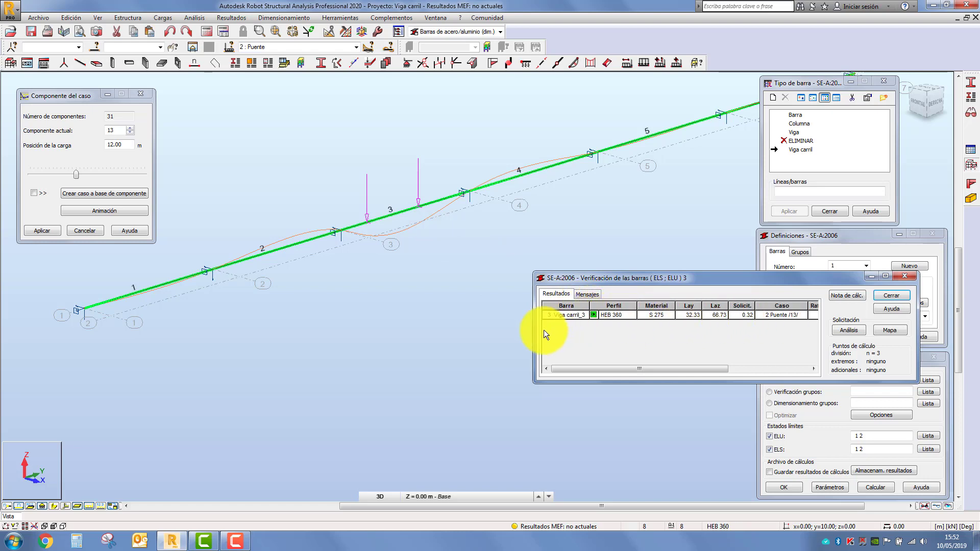
left_click_drag(534, 331, 430, 336)
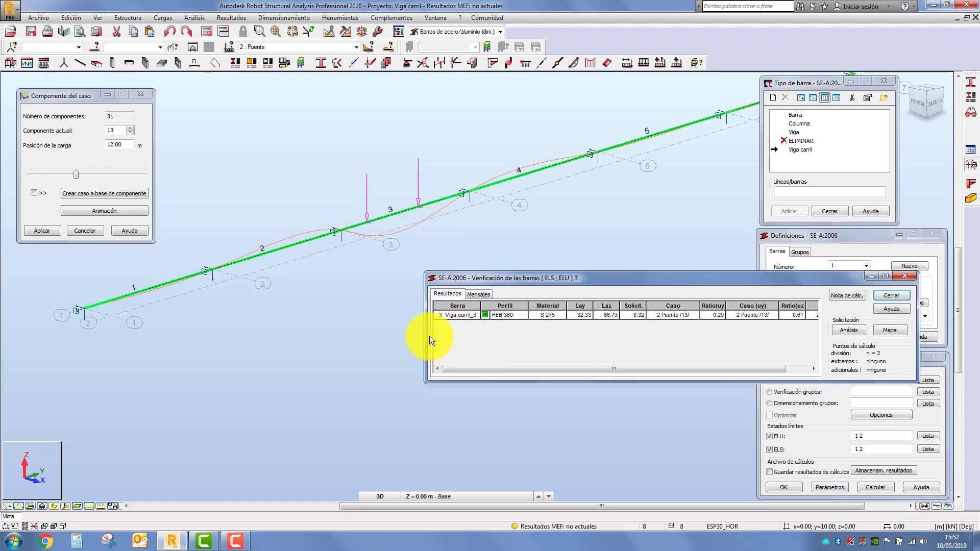
Step: Open bar 3's detailed verification results and examine its displacement checks
double_click(504, 314)
left_click_drag(562, 389, 683, 150)
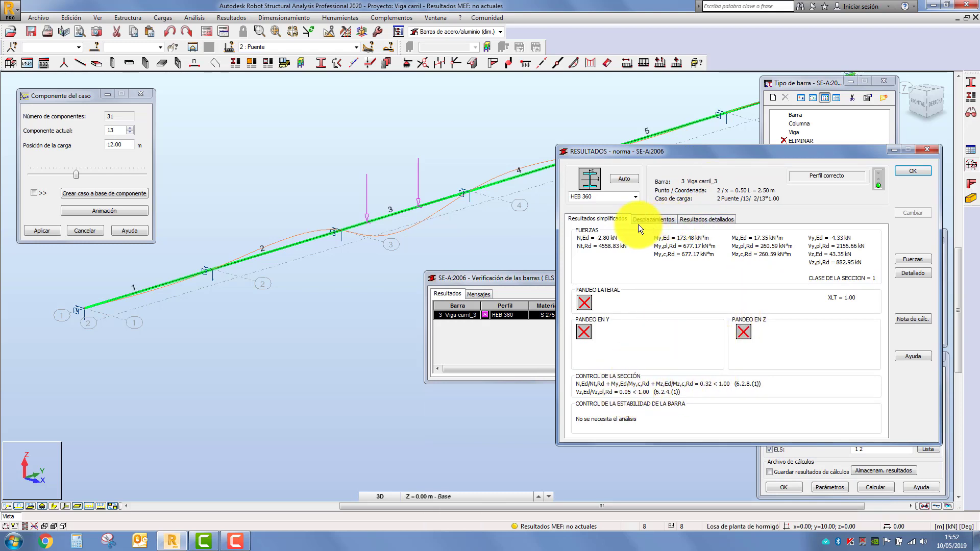
left_click(651, 218)
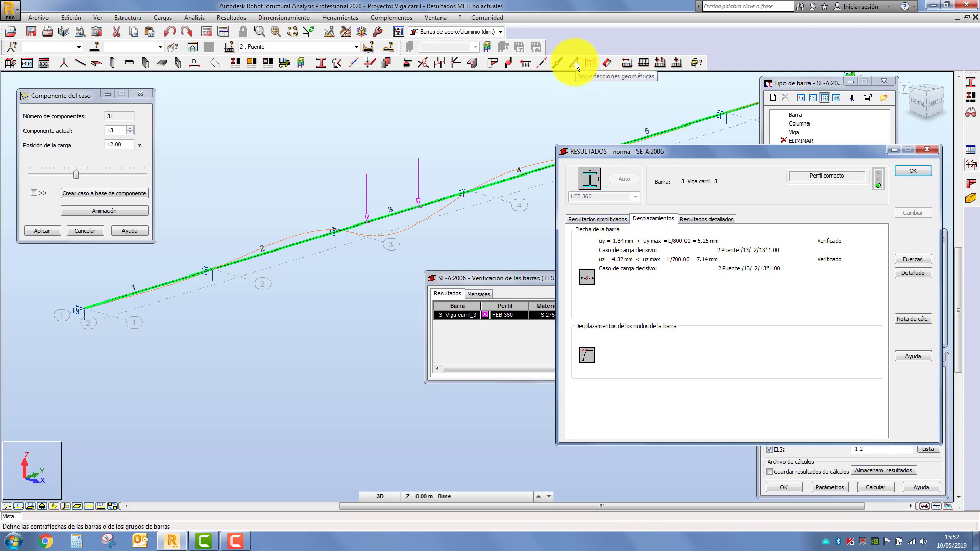
Step: Open the maximum deflections table and arrange it beside the model view and bar 3's verification results
left_click(231, 18)
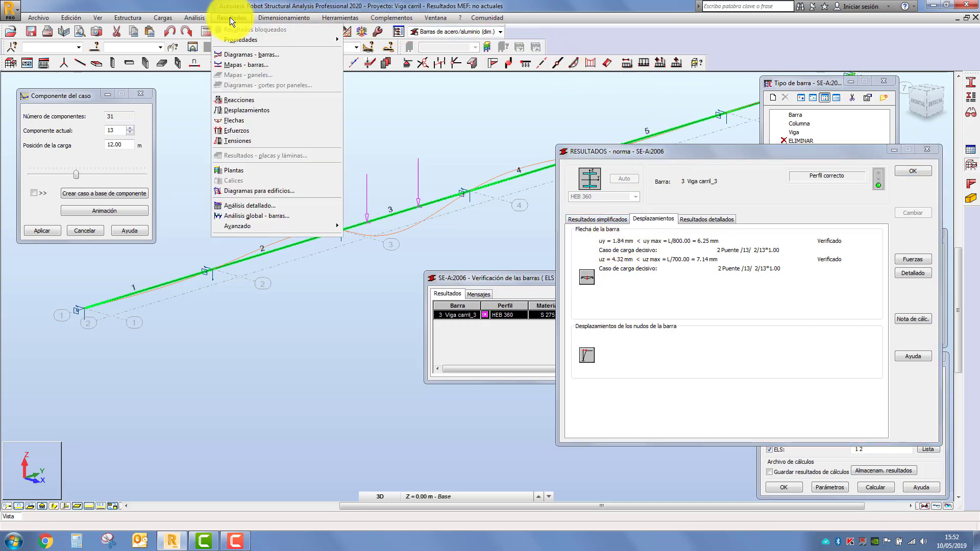
left_click(234, 122)
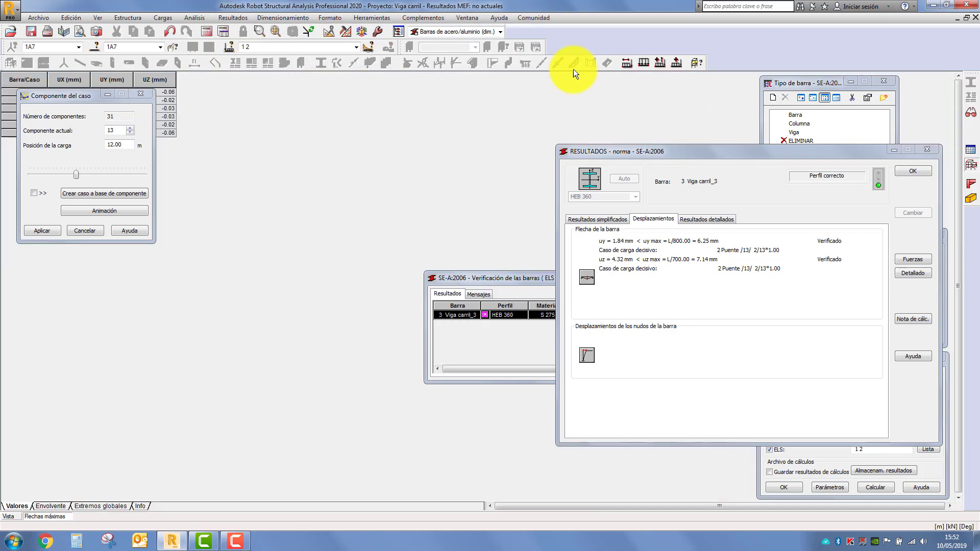
left_click(966, 17)
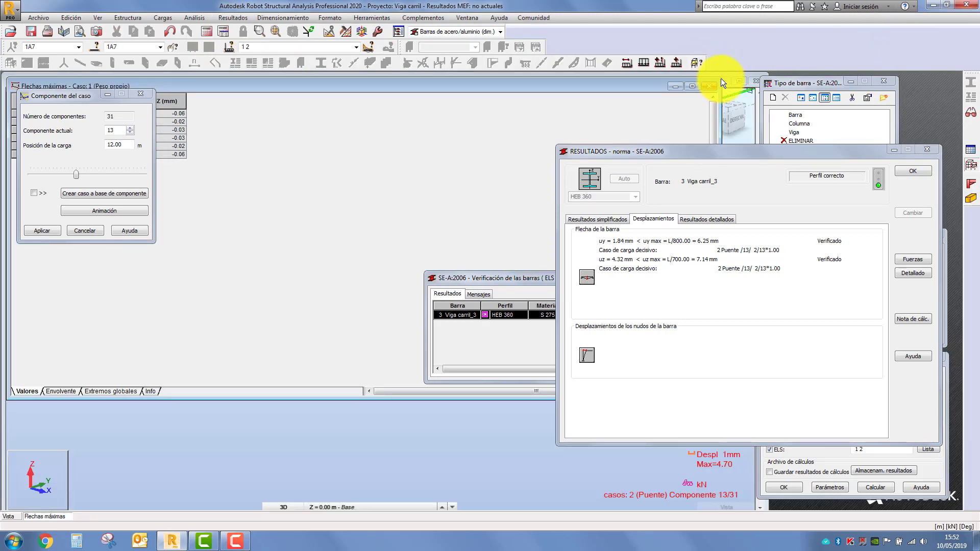
left_click_drag(721, 79, 438, 84)
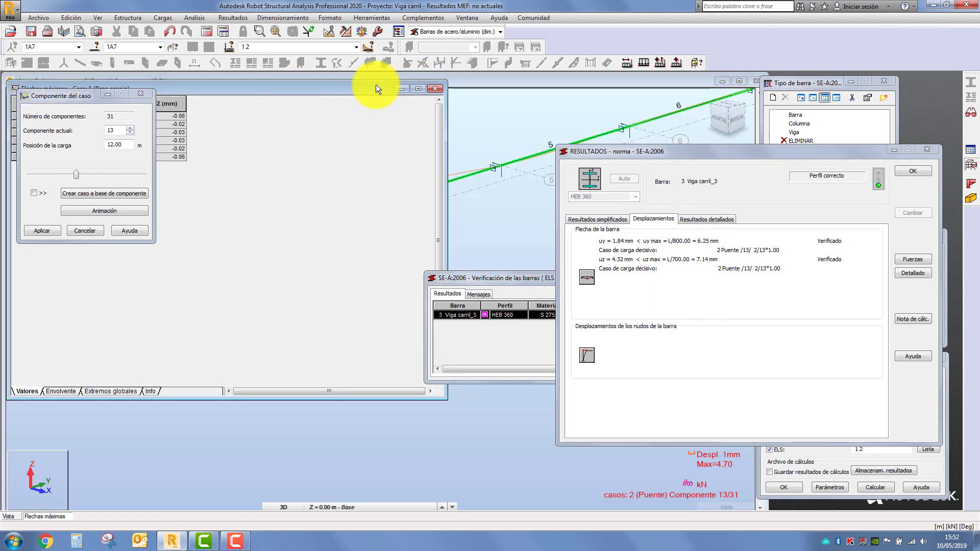
left_click_drag(376, 84, 670, 202)
left_click(683, 78)
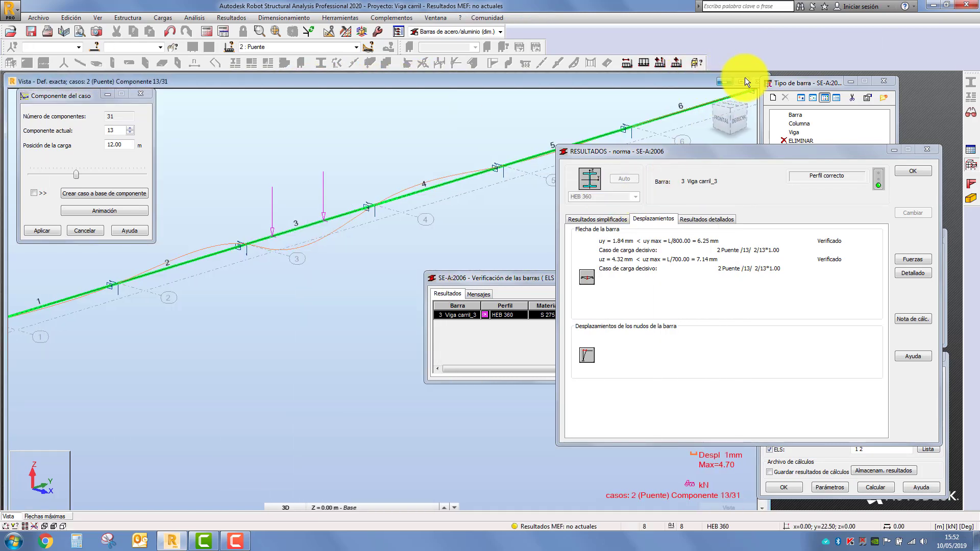
left_click_drag(769, 76, 356, 75)
left_click_drag(455, 199, 341, 188)
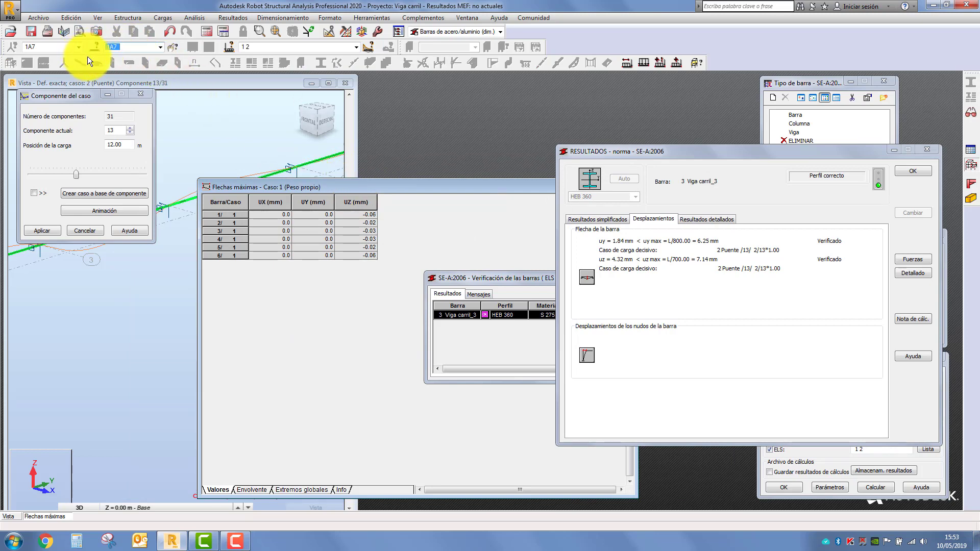
Step: Filter the deflections table to bar 3 and load case 2 : Puente, and highlight component 13/31 at 12.00 m for comparison
type("3")
key("Return")
left_click_drag(301, 185, 304, 186)
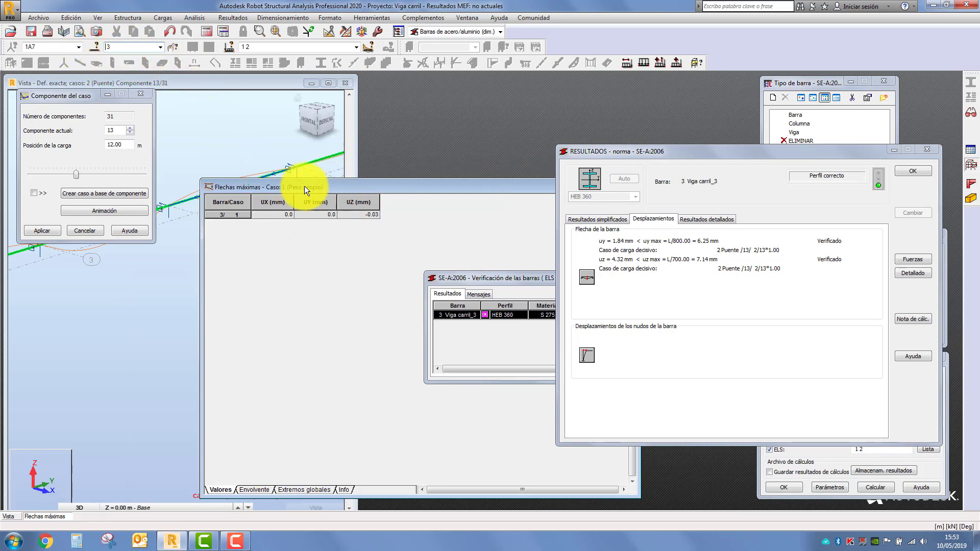
left_click(356, 47)
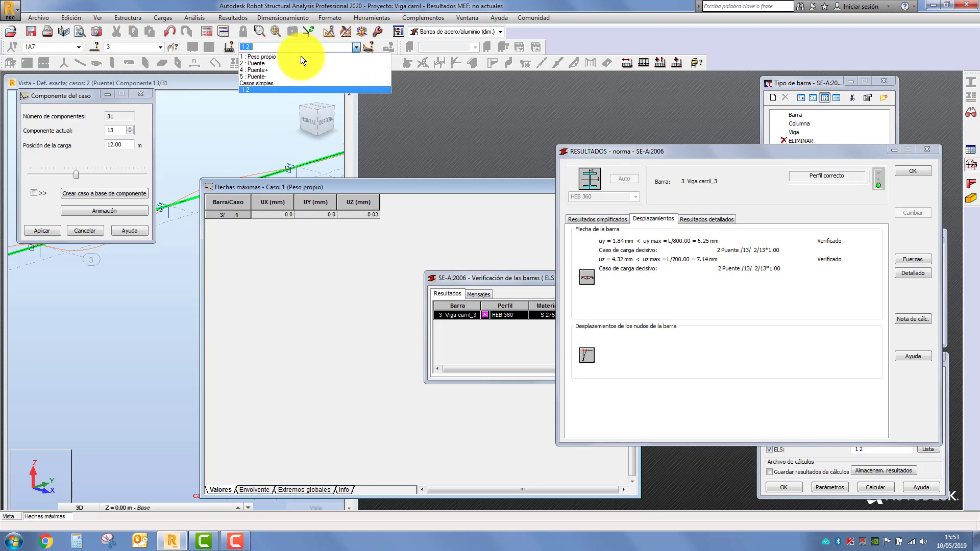
left_click(272, 62)
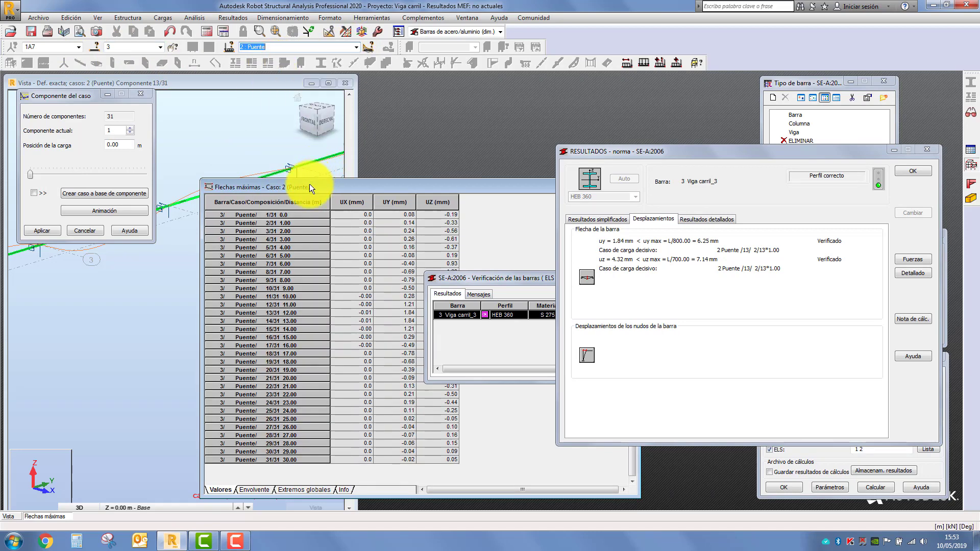
left_click_drag(311, 187, 283, 132)
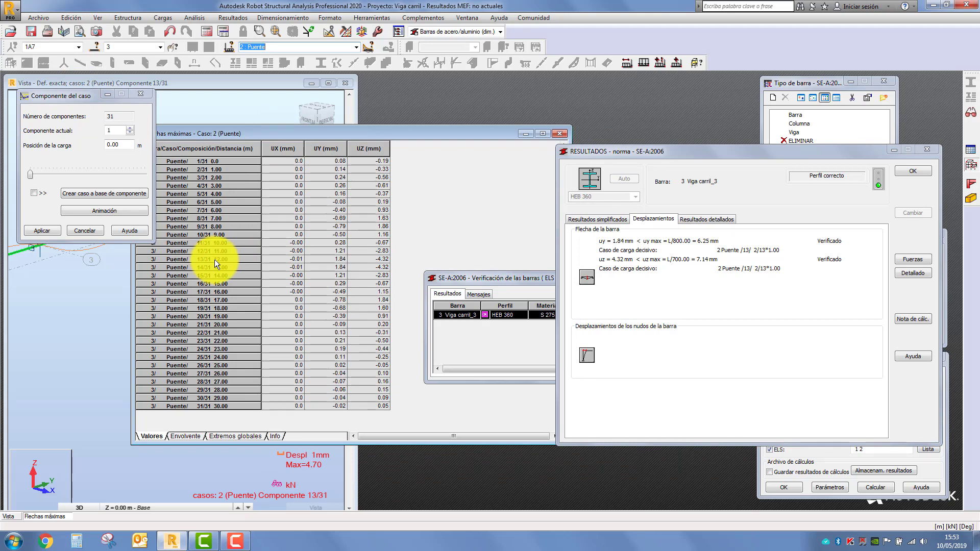
left_click(142, 261)
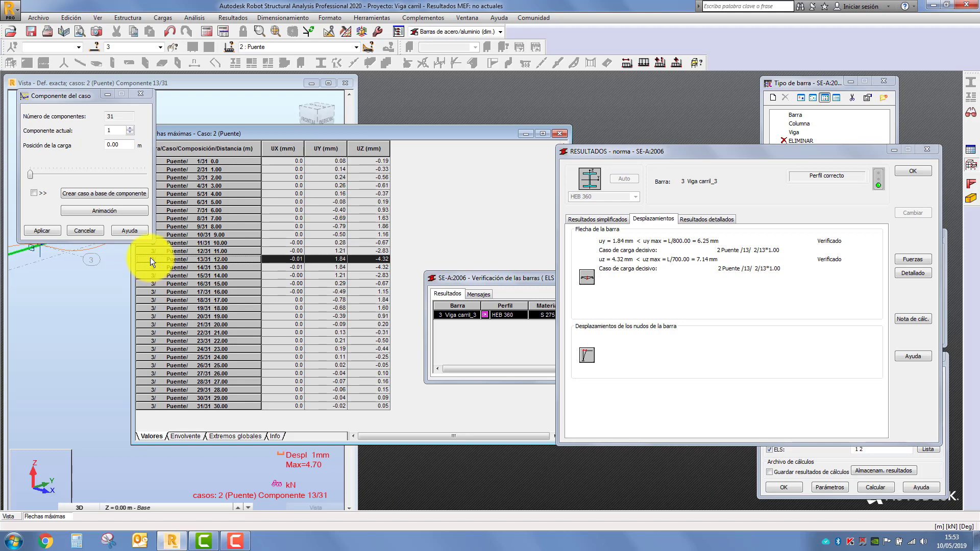
left_click_drag(84, 96, 50, 113)
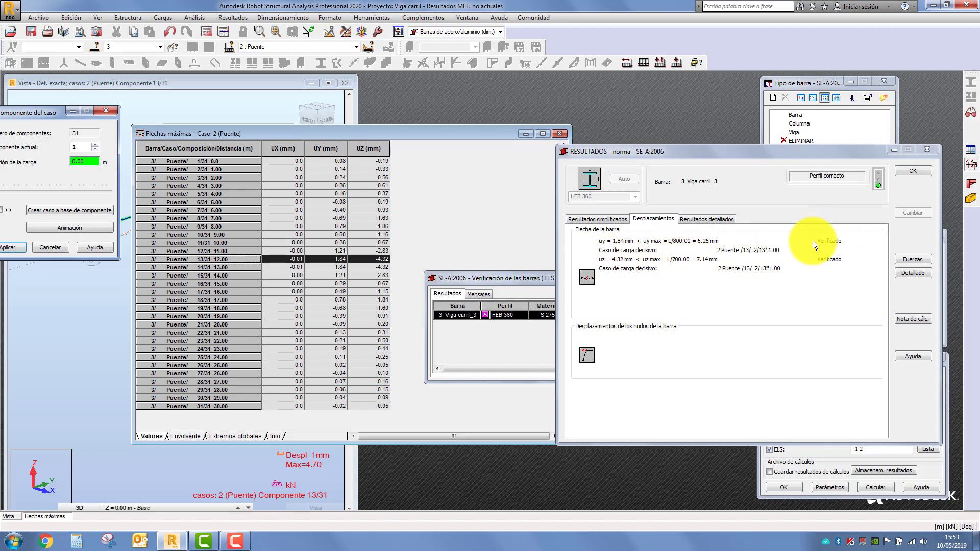
Step: Close bar 3's detailed results, the verification results and the maximum deflections table
left_click(920, 170)
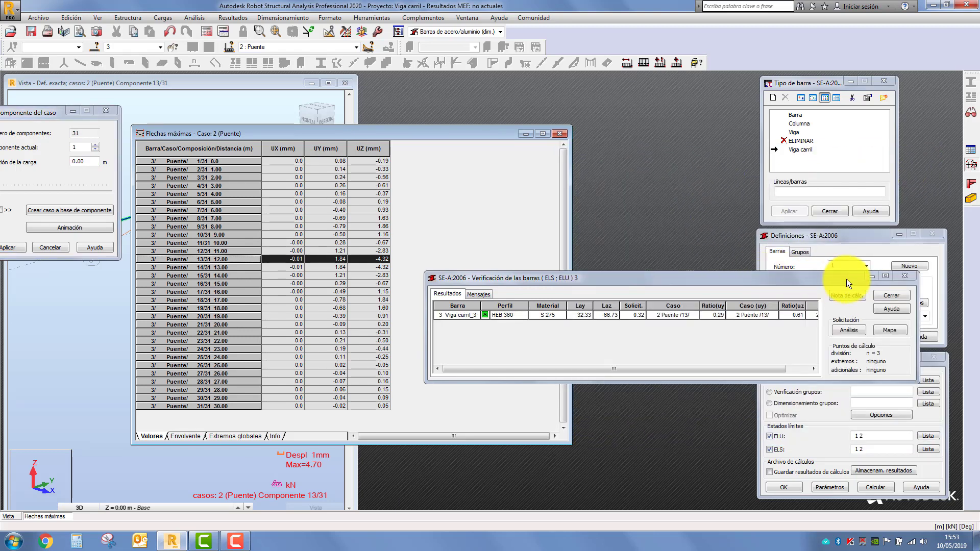
left_click(904, 275)
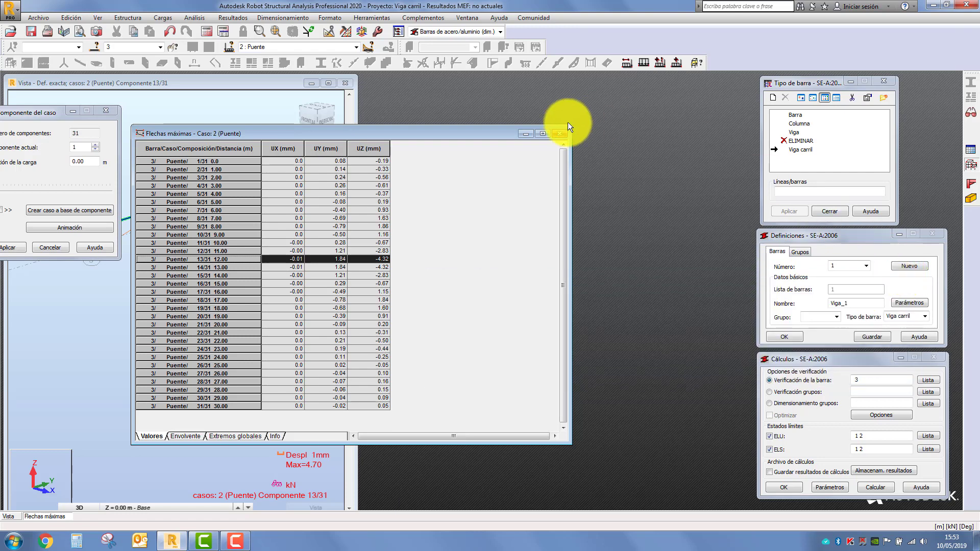
left_click(560, 134)
Step: Switch to the Geometría layout and move the Diagramas dialog clear of the beam, keeping the whole beam in view
left_click(448, 31)
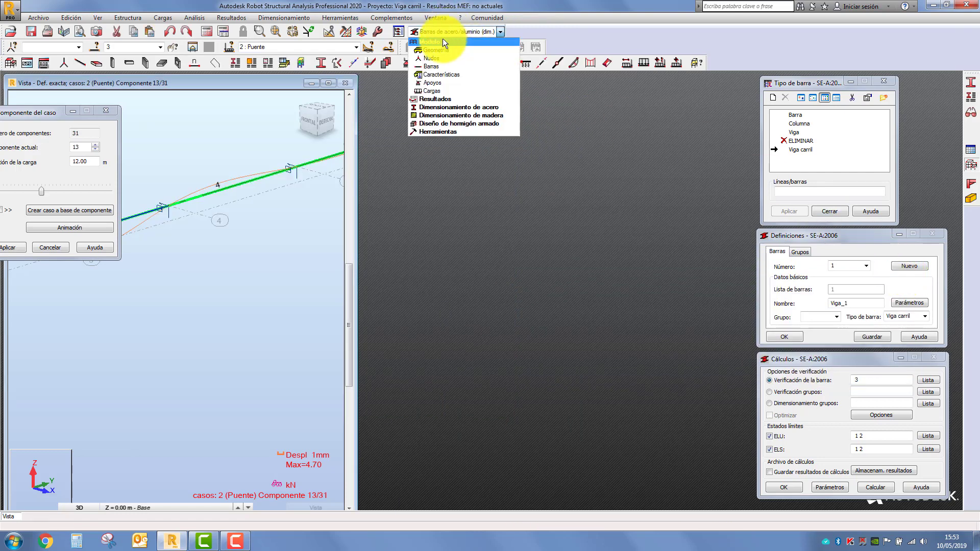
left_click(438, 50)
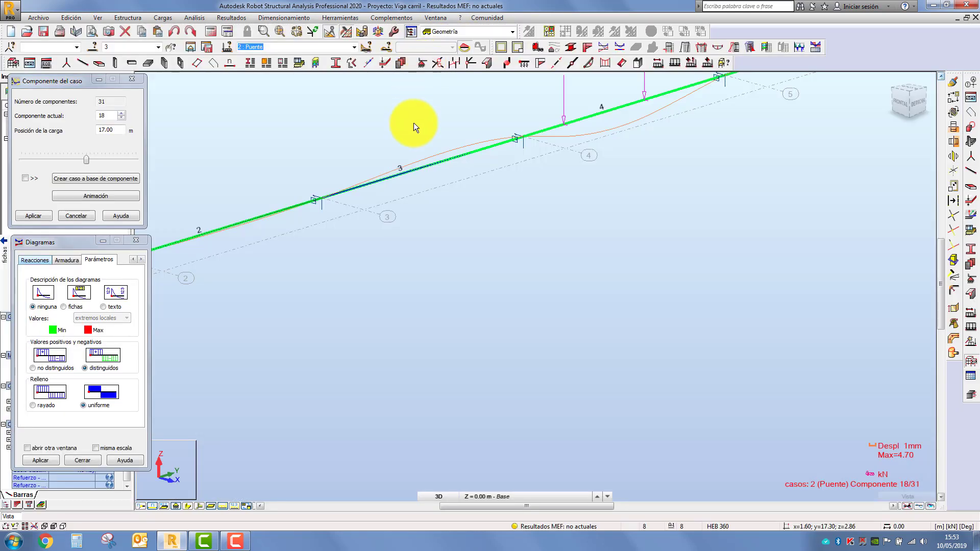
left_click(413, 123)
scroll(602, 297, "down", 3)
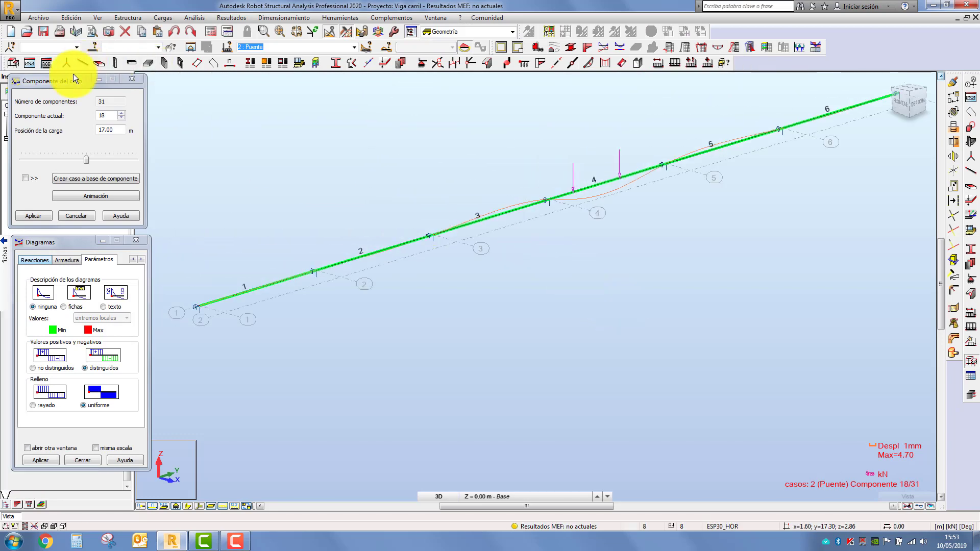
left_click_drag(69, 243, 807, 215)
scroll(314, 189, "down", 3)
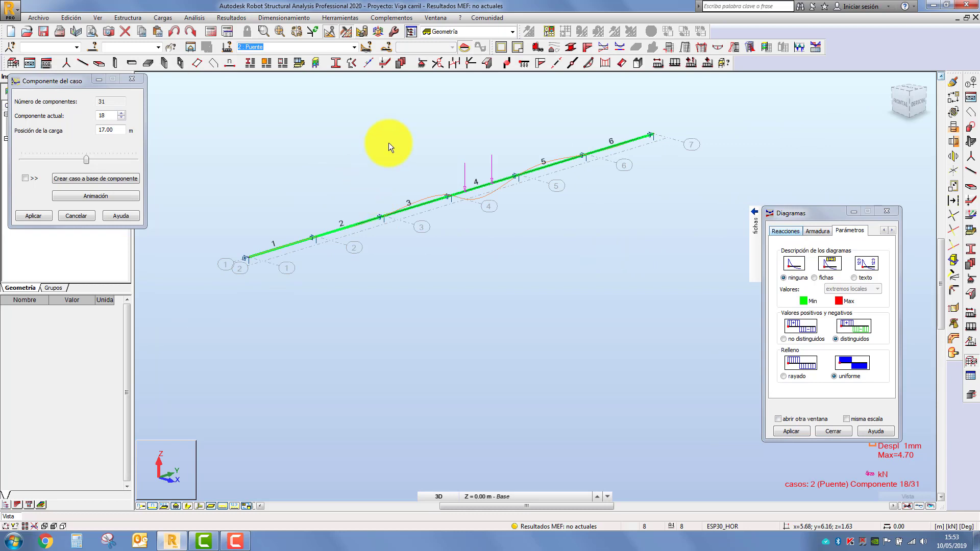
scroll(388, 143, "up", 1)
Step: Show the bars' section shapes and the moving load's force values on the model
left_click(188, 506)
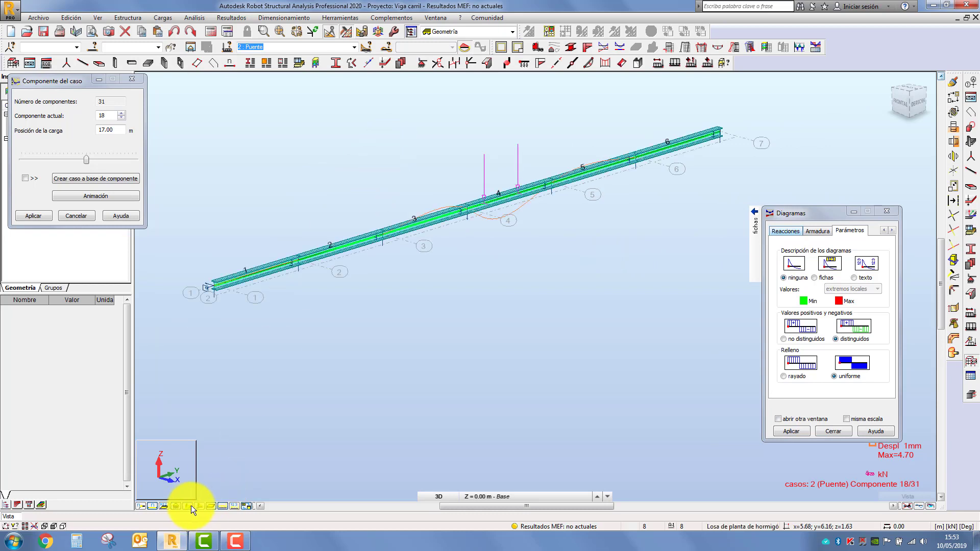
left_click(233, 506)
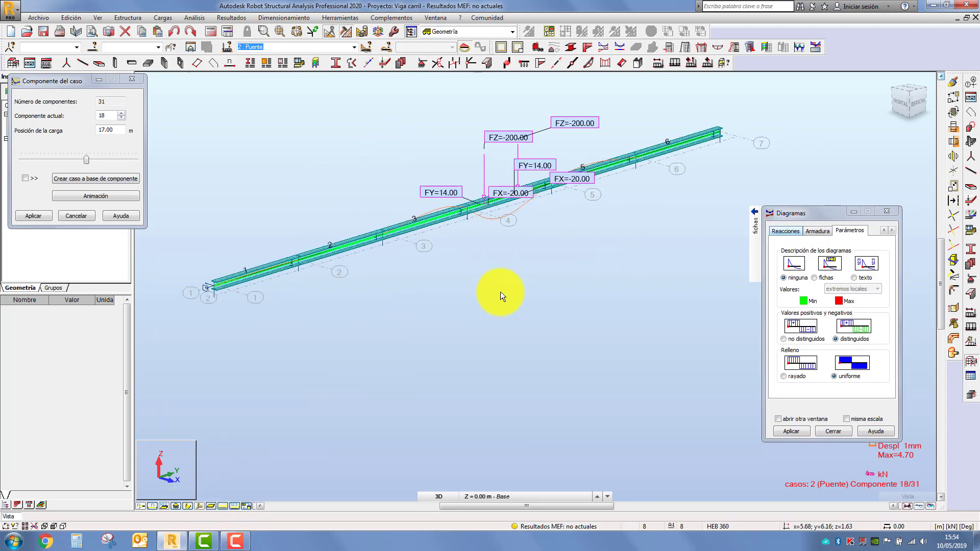
middle_click_drag(500, 292, 496, 309)
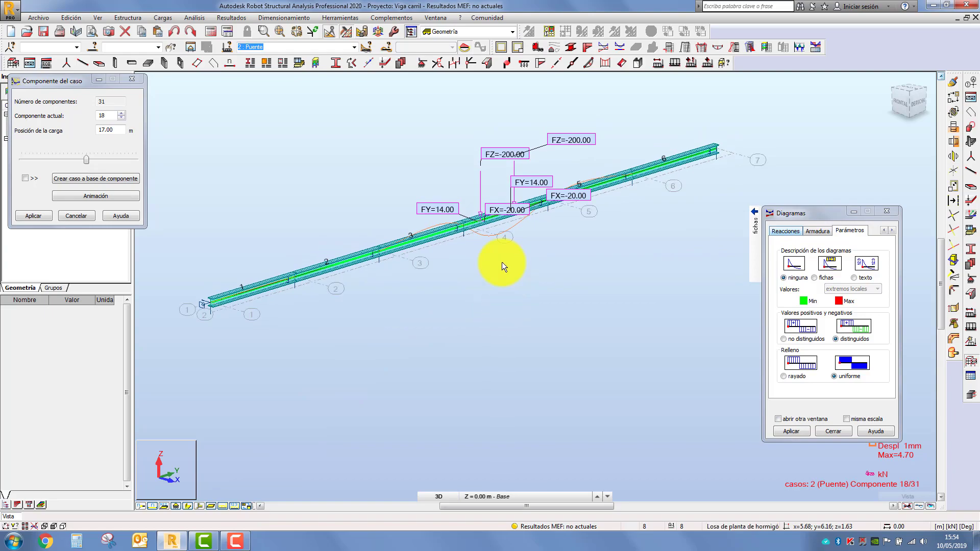